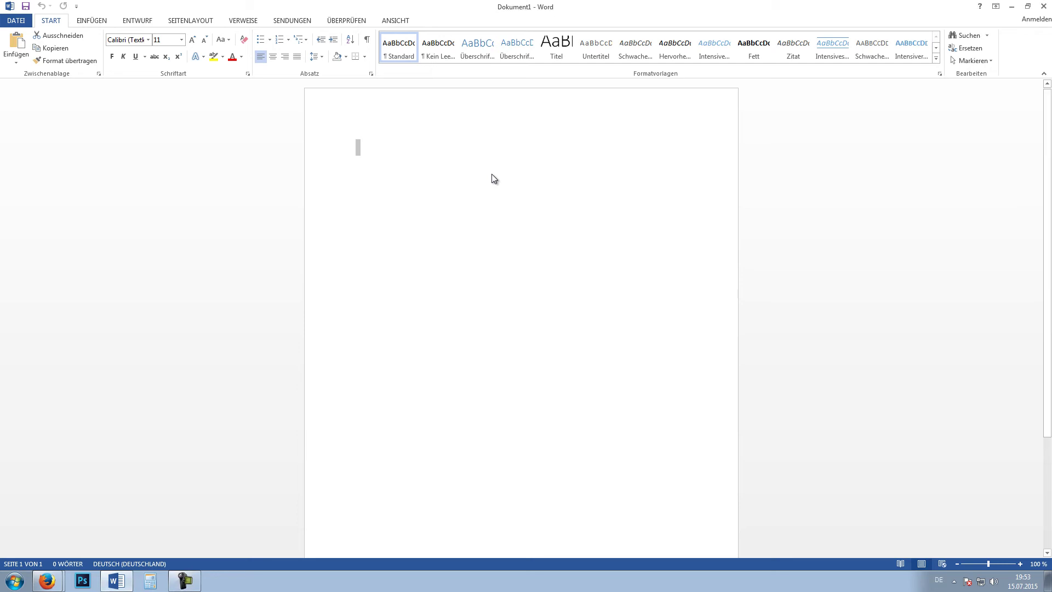
Deselect on the blank page, check the Seitenlayout settings, then bring up the Einfügen tools.
{"action": "left_click", "coordinate": [428, 156]}
{"action": "left_click", "coordinate": [176, 23]}
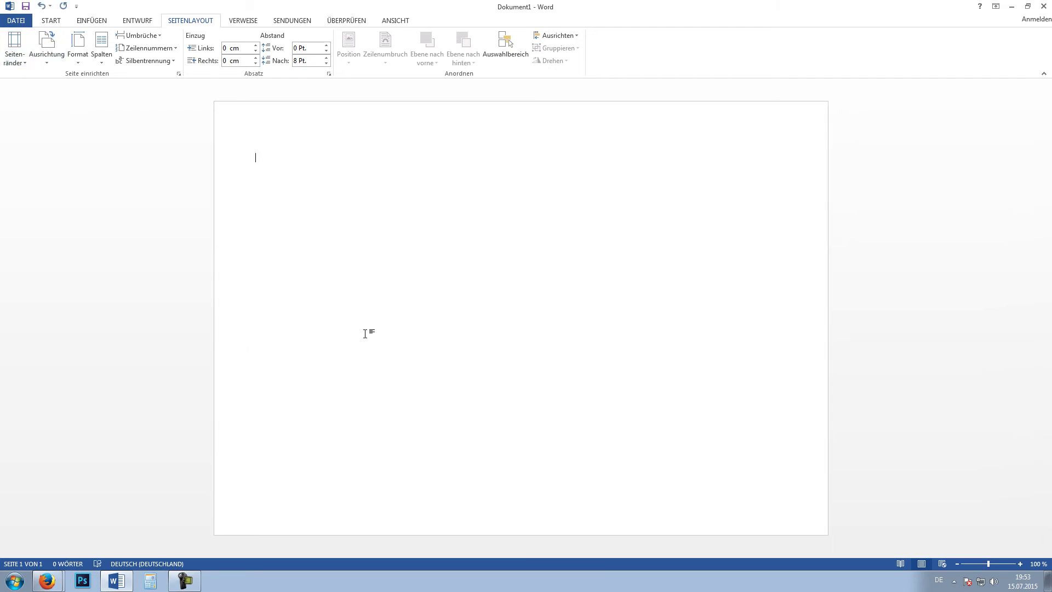
{"action": "left_click", "coordinate": [86, 22]}
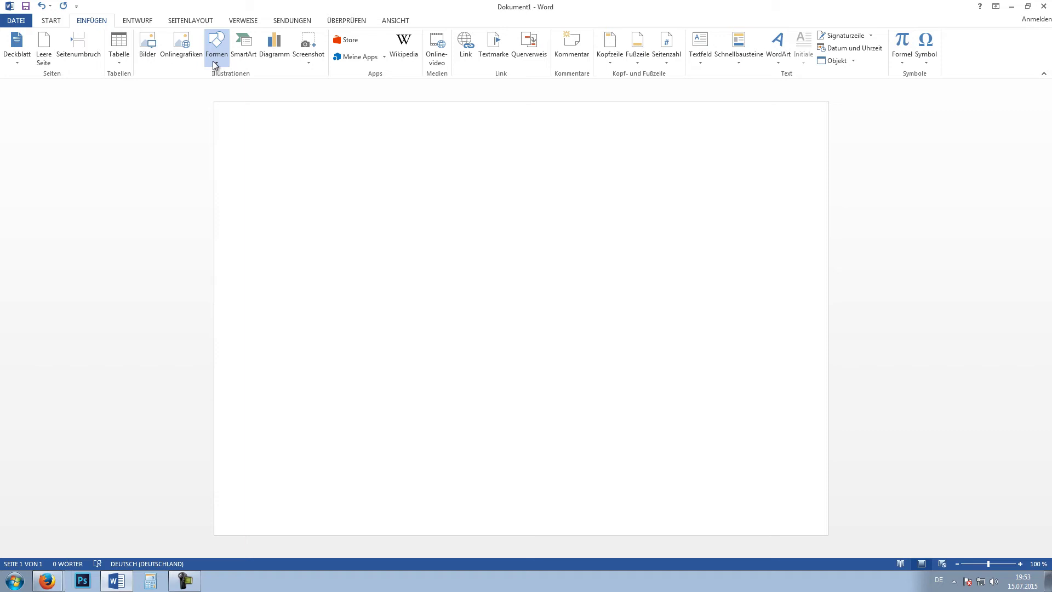
Draw a wide rounded rectangle (about 24.42 × 6.27 cm) near the top of the page.
{"action": "left_click", "coordinate": [267, 89]}
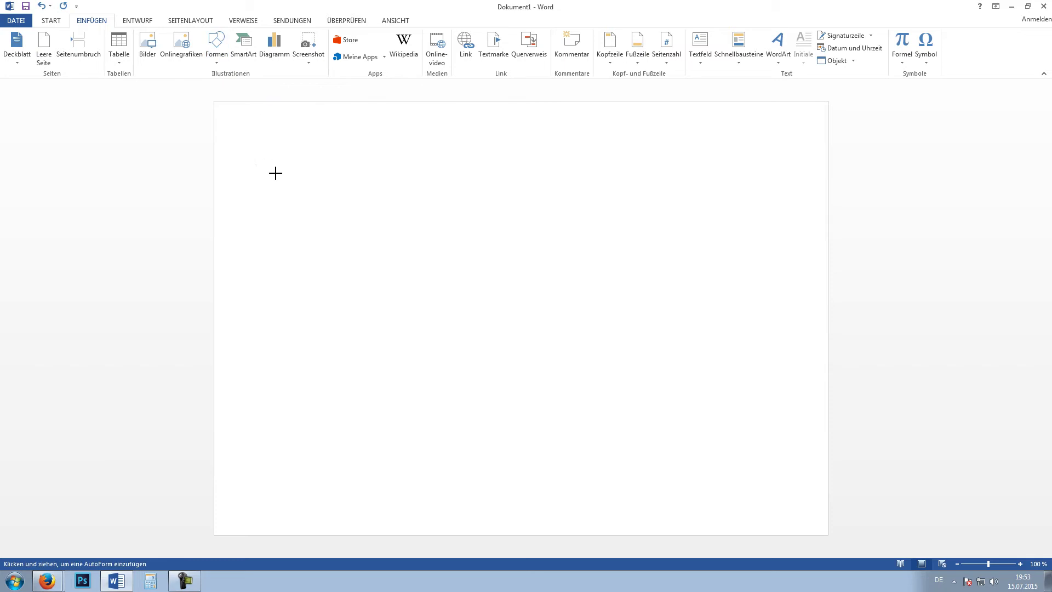
{"action": "left_click_drag", "start_coordinate": [275, 161], "coordinate": [781, 291]}
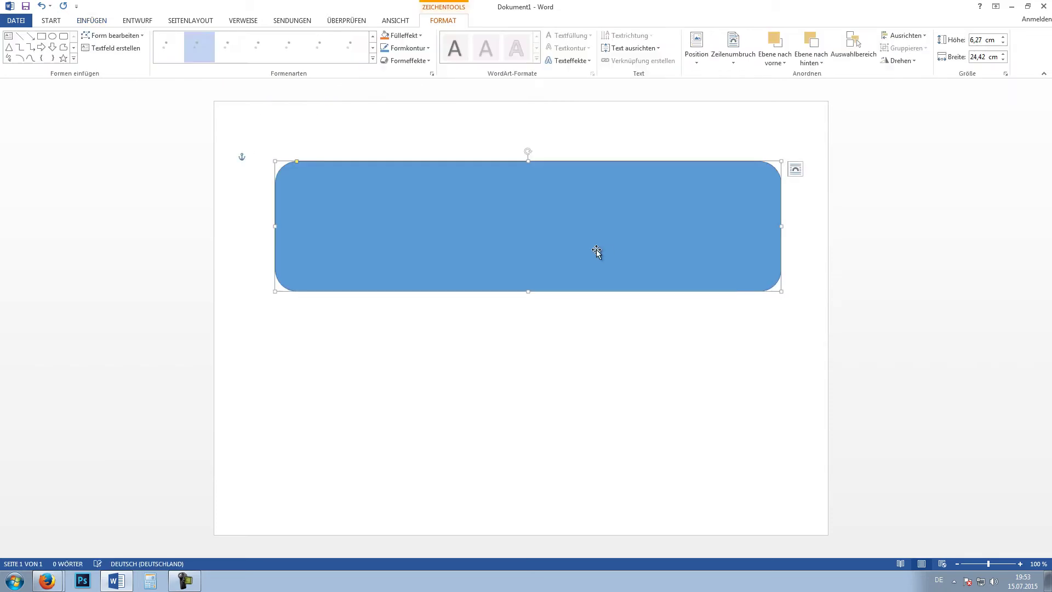
{"action": "left_click_drag", "start_coordinate": [597, 253], "coordinate": [567, 257]}
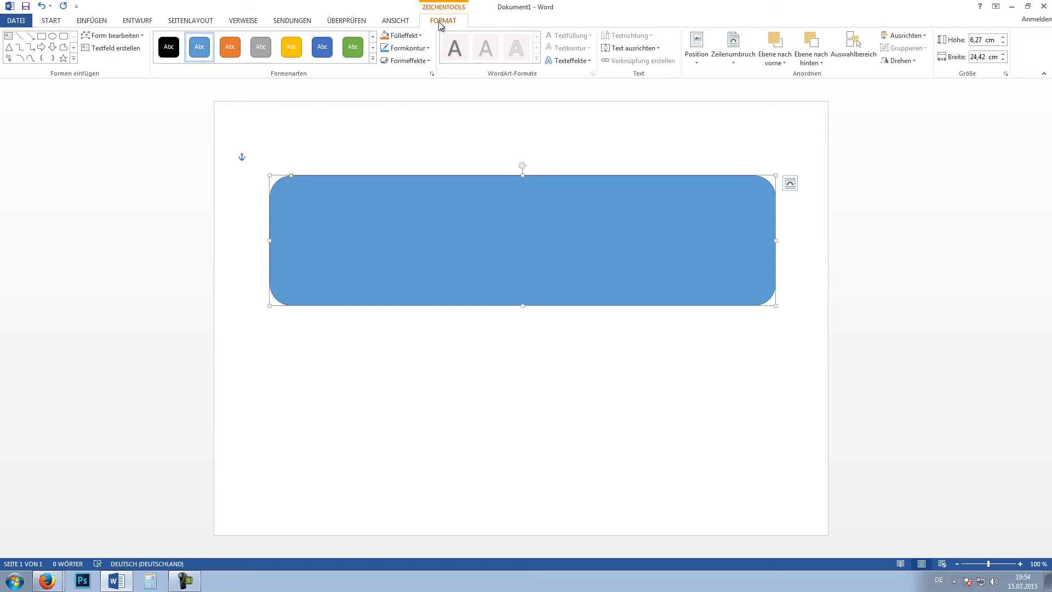
Fill the rounded rectangle solid red.
{"action": "left_click", "coordinate": [421, 37]}
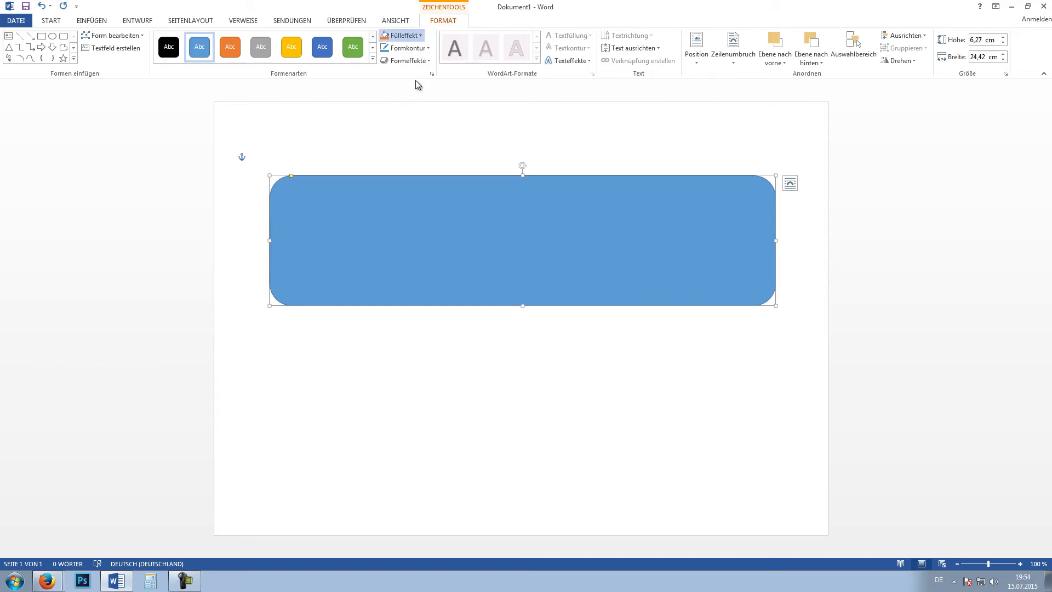
{"action": "left_click", "coordinate": [396, 122]}
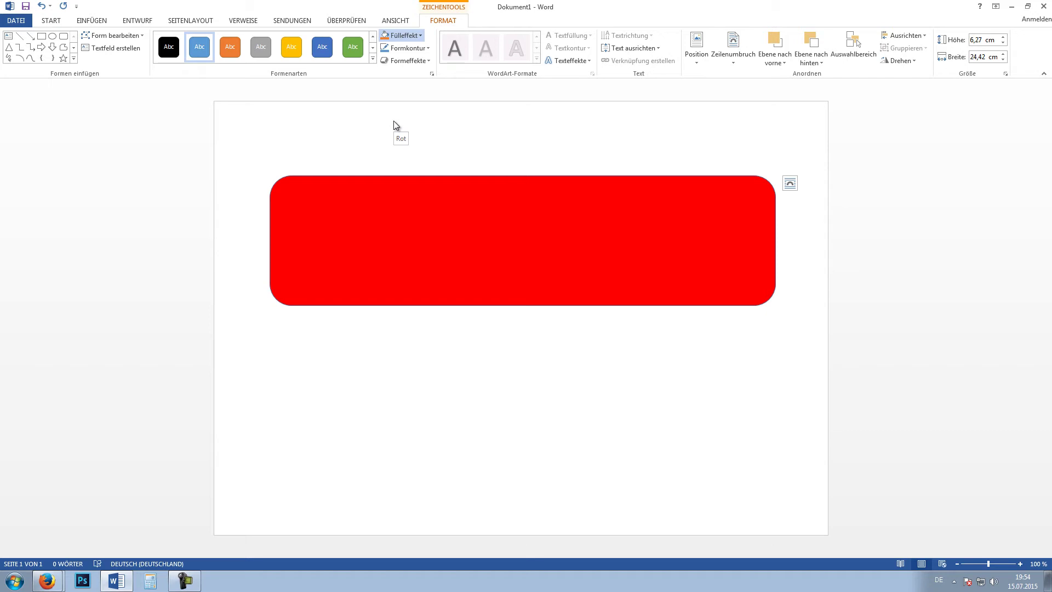
{"action": "left_click", "coordinate": [394, 121]}
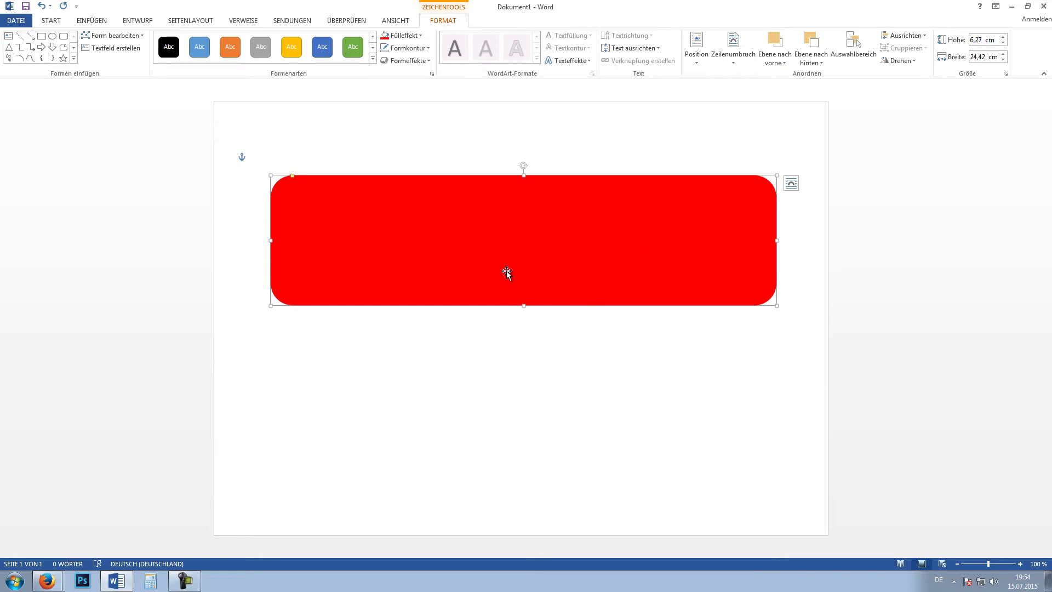
Switch the shape's fill to a gradient and reduce it to two stops.
{"action": "right_click", "coordinate": [664, 219]}
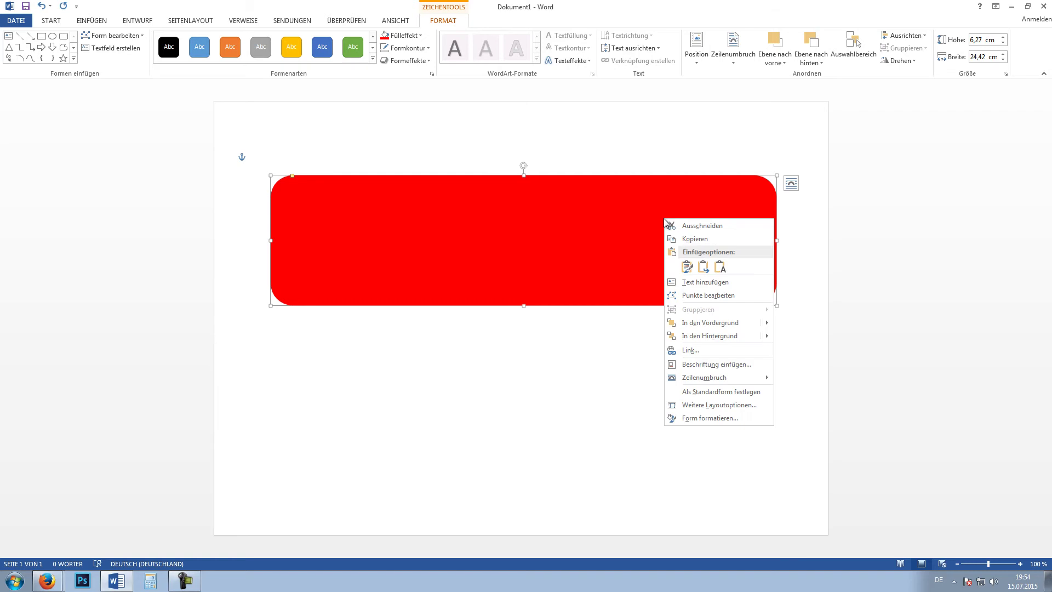
{"action": "left_click", "coordinate": [709, 419]}
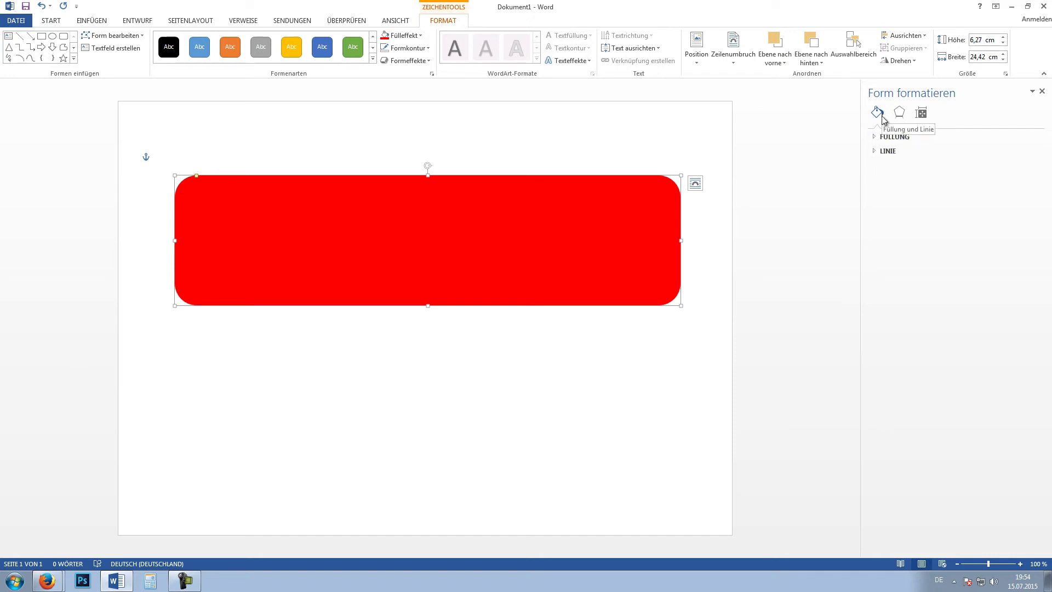
{"action": "left_click", "coordinate": [874, 139]}
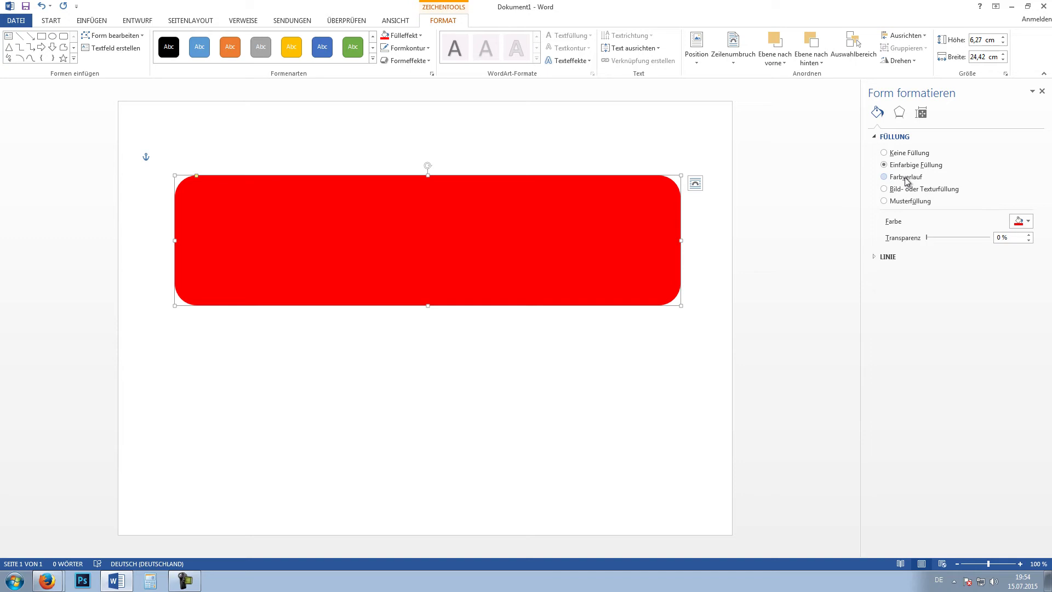
{"action": "left_click", "coordinate": [907, 180]}
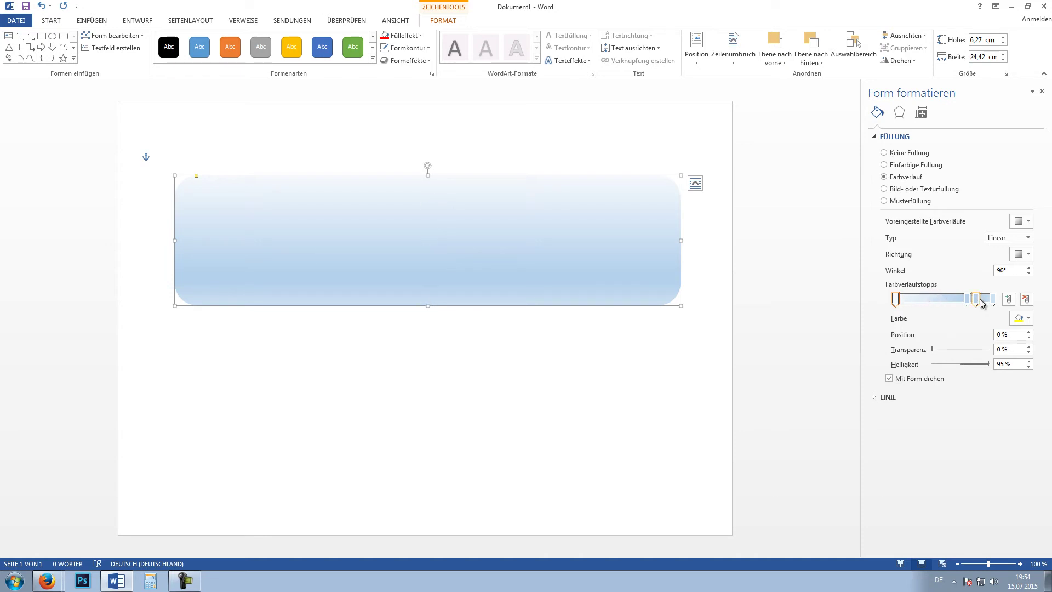
{"action": "left_click", "coordinate": [1027, 299]}
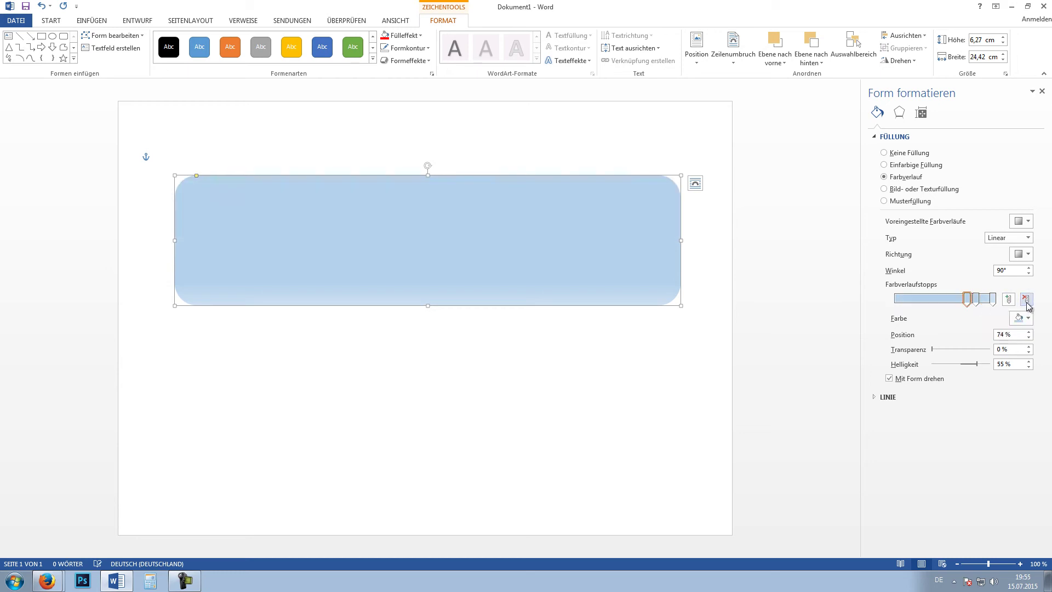
{"action": "left_click", "coordinate": [1026, 299]}
{"action": "left_click_drag", "start_coordinate": [976, 298], "coordinate": [891, 305]}
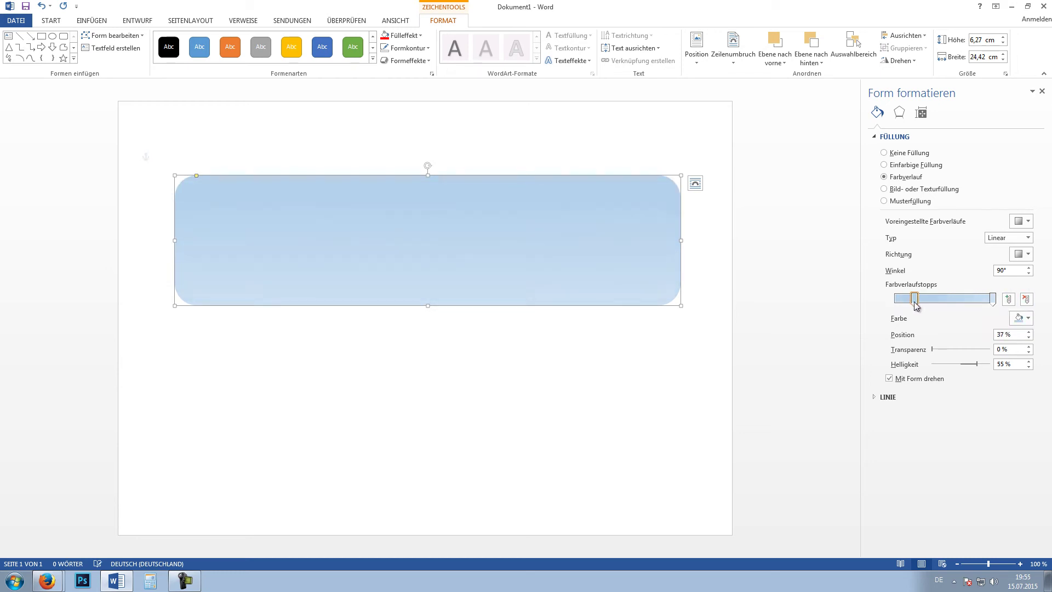
Colour the gradient's end stop dark red and its start stop bright red.
{"action": "left_click", "coordinate": [994, 300]}
{"action": "left_click", "coordinate": [1021, 318]}
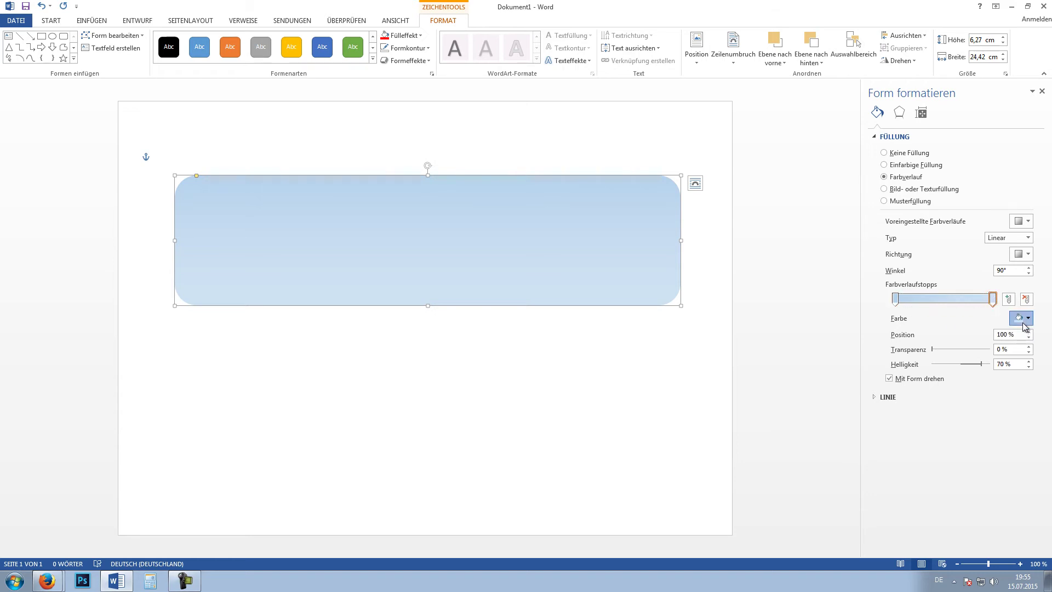
{"action": "left_click", "coordinate": [963, 410]}
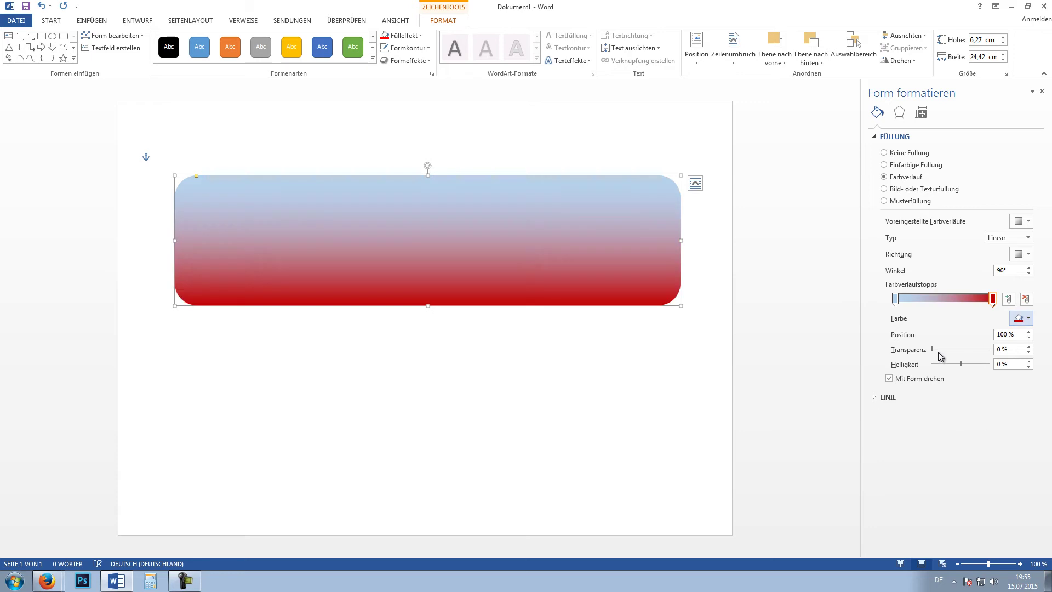
{"action": "left_click", "coordinate": [896, 300]}
{"action": "left_click", "coordinate": [1019, 318]}
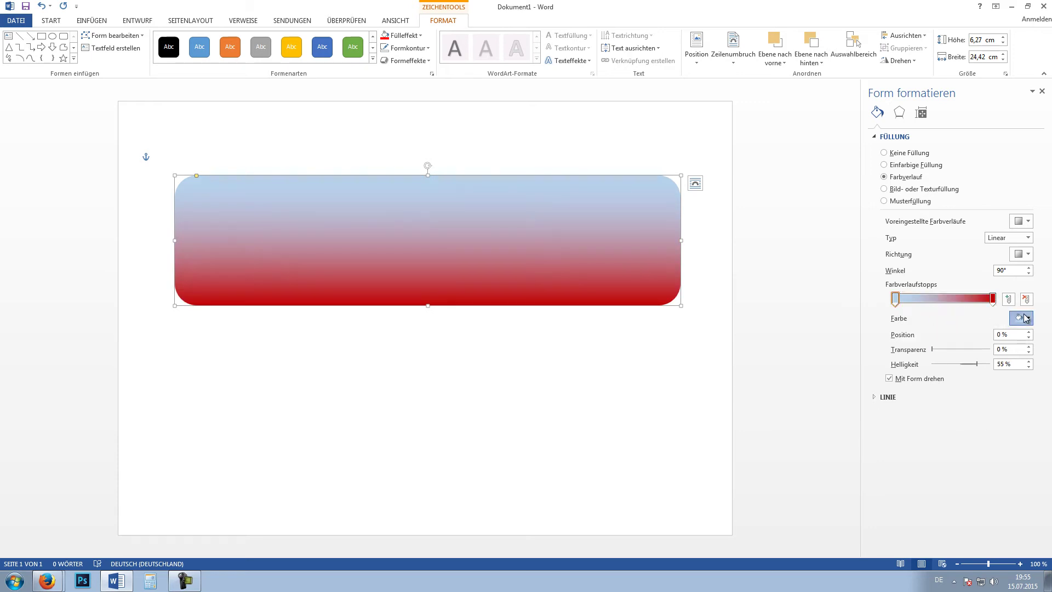
{"action": "left_click", "coordinate": [974, 408]}
{"action": "left_click", "coordinate": [992, 298]}
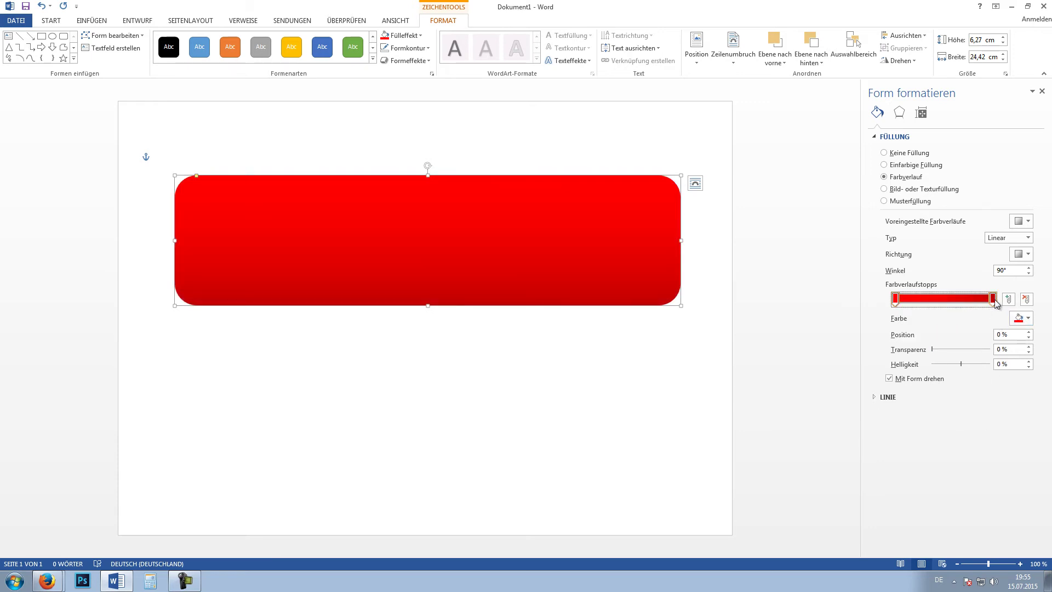
{"action": "left_click", "coordinate": [1026, 324]}
{"action": "left_click", "coordinate": [1026, 323]}
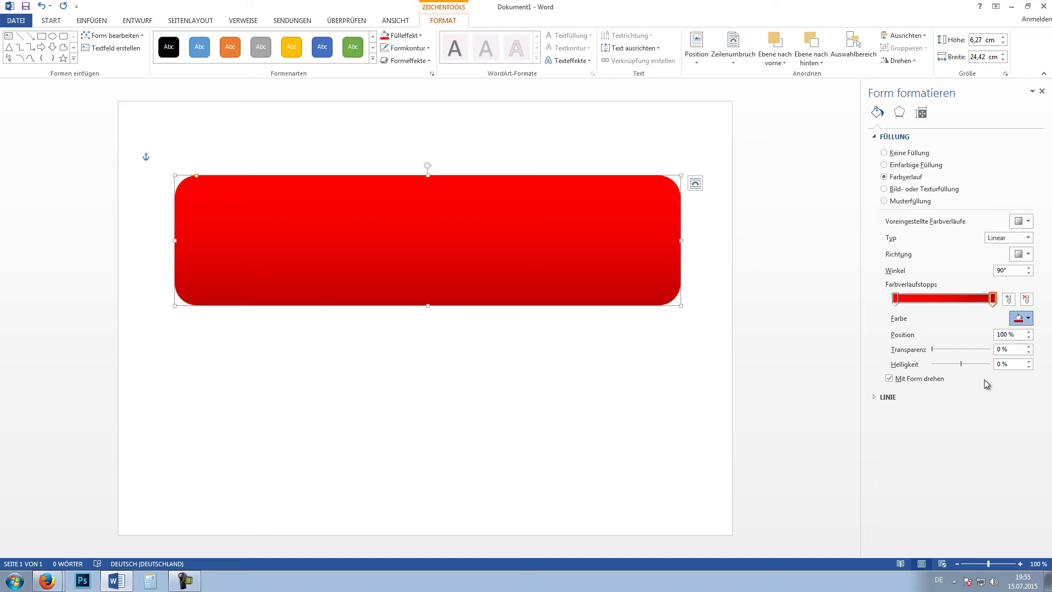
Darken the end stop to RGB 88, 0, 0 and move it to about 78 %.
{"action": "left_click", "coordinate": [989, 418]}
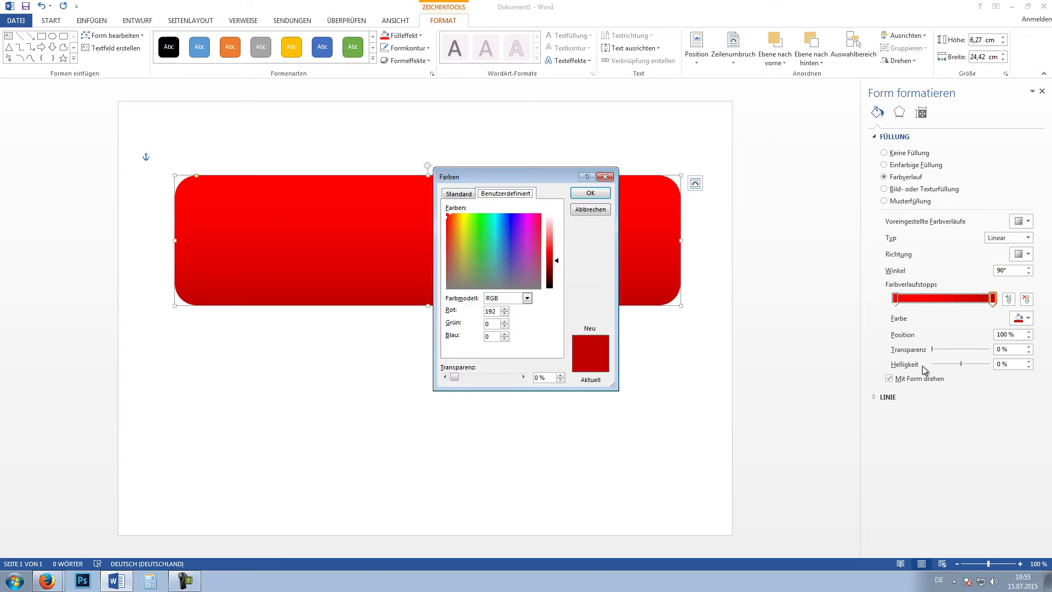
{"action": "left_click_drag", "start_coordinate": [557, 261], "coordinate": [556, 279]}
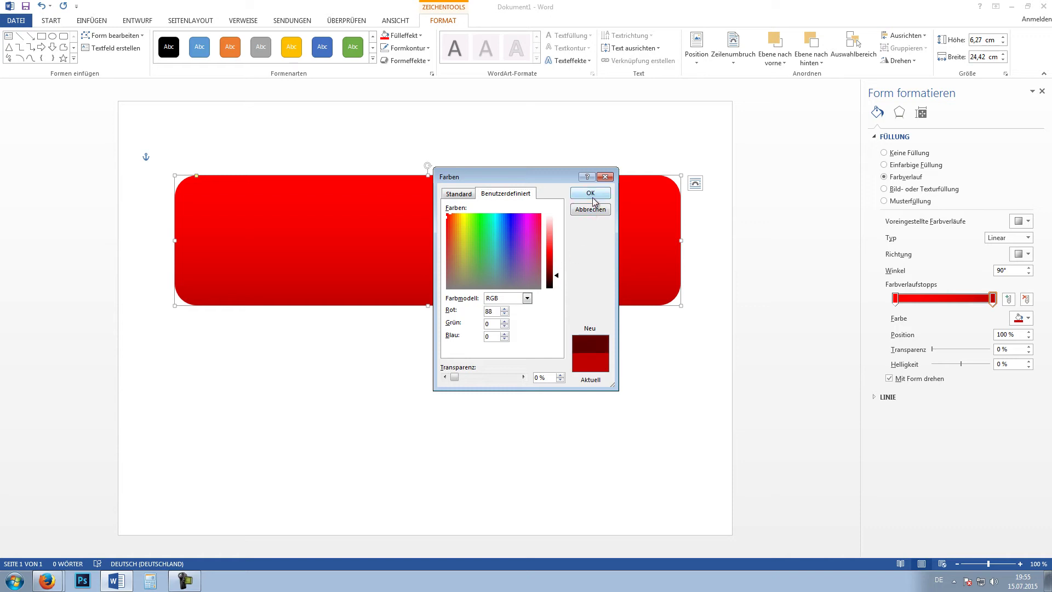
{"action": "left_click", "coordinate": [590, 193]}
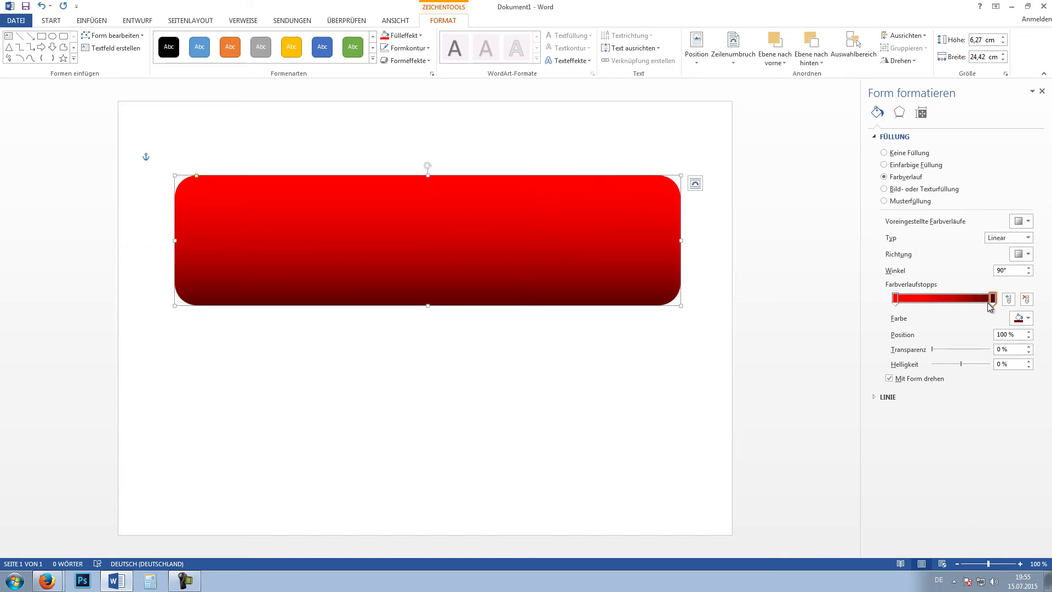
{"action": "mouse_move", "coordinate": [991, 299]}
{"action": "left_mouse_down"}
{"action": "mouse_move", "coordinate": [965, 311]}
{"action": "mouse_move", "coordinate": [973, 306]}
{"action": "left_mouse_up"}
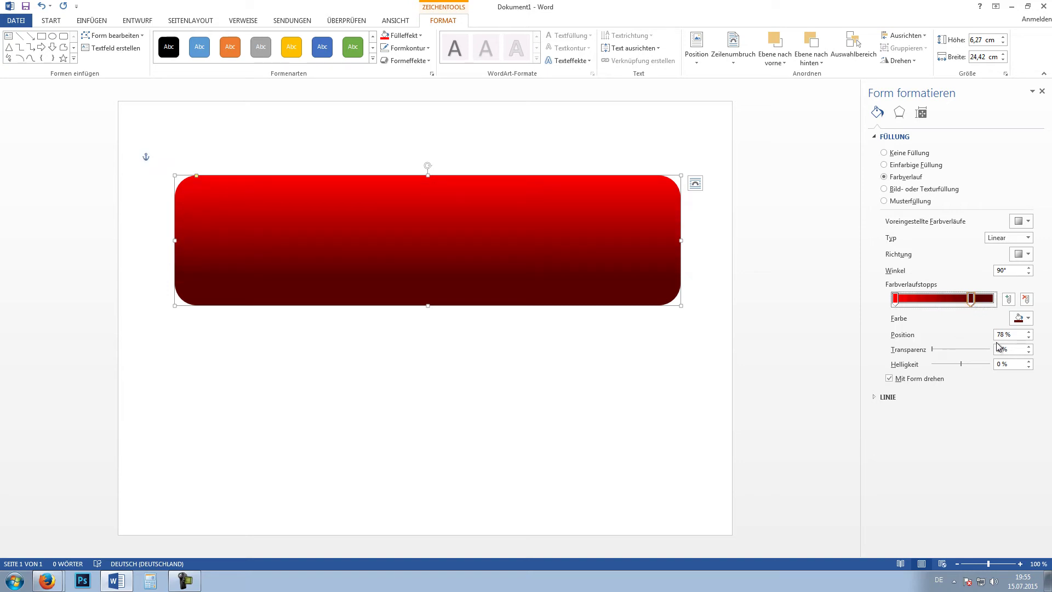
Insert a text box containing the word ABONNIEREN.
{"action": "left_click", "coordinate": [352, 131]}
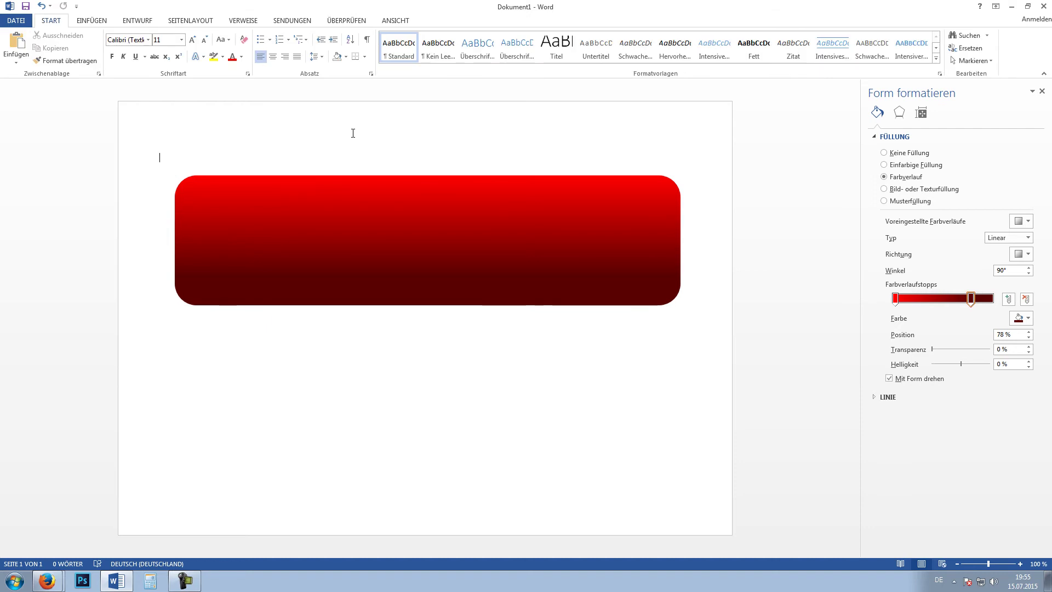
{"action": "left_click", "coordinate": [101, 24]}
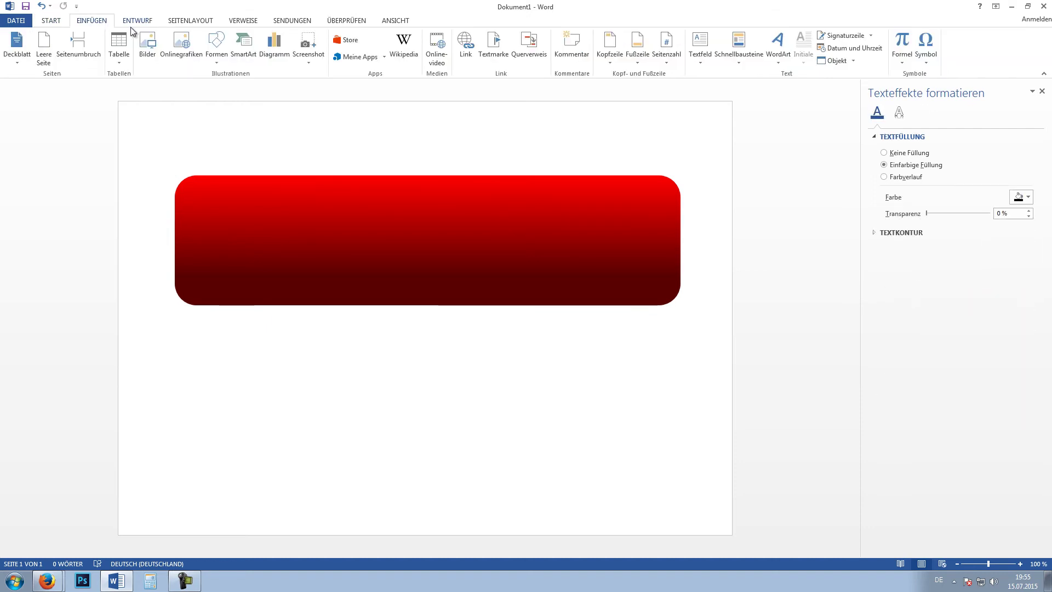
{"action": "left_click", "coordinate": [701, 55]}
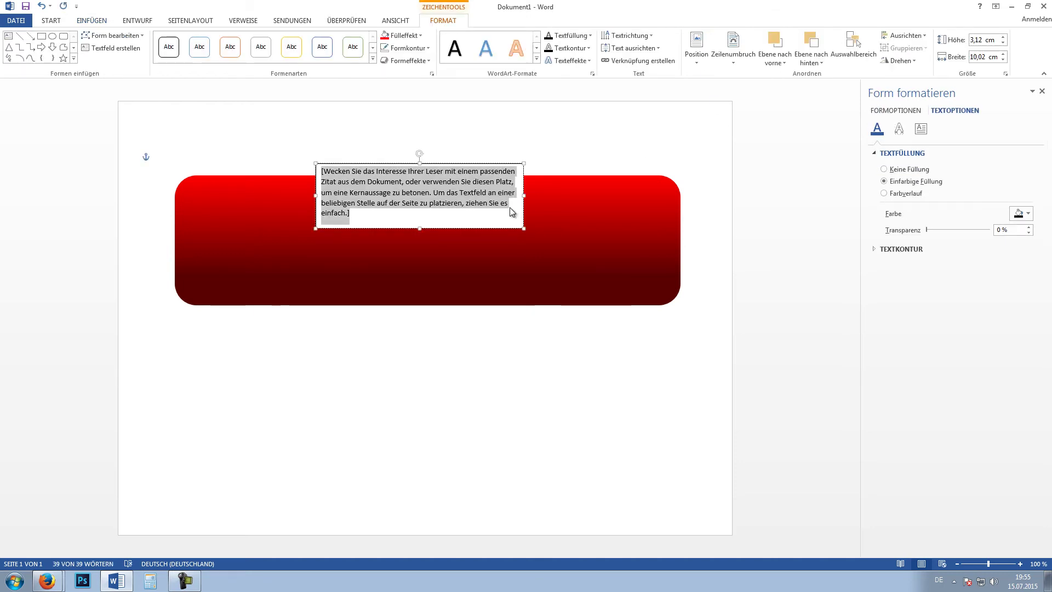
{"action": "type", "text": "ABONNIEREN"}
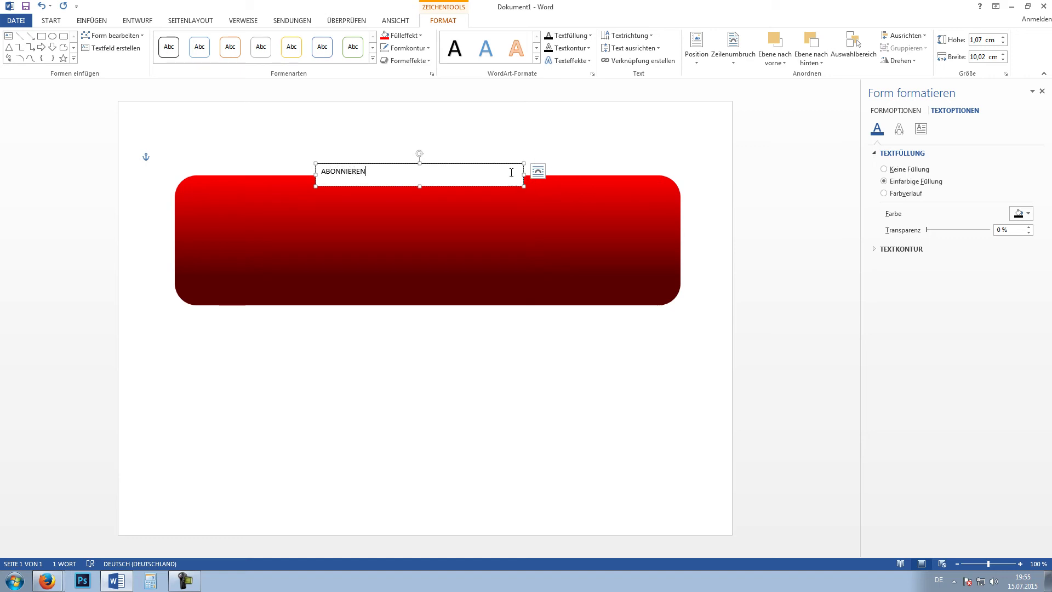
Move the ABONNIEREN box onto the button's right side and enlarge it to 4.5 × 15.63 cm.
{"action": "left_click_drag", "start_coordinate": [509, 165], "coordinate": [636, 196]}
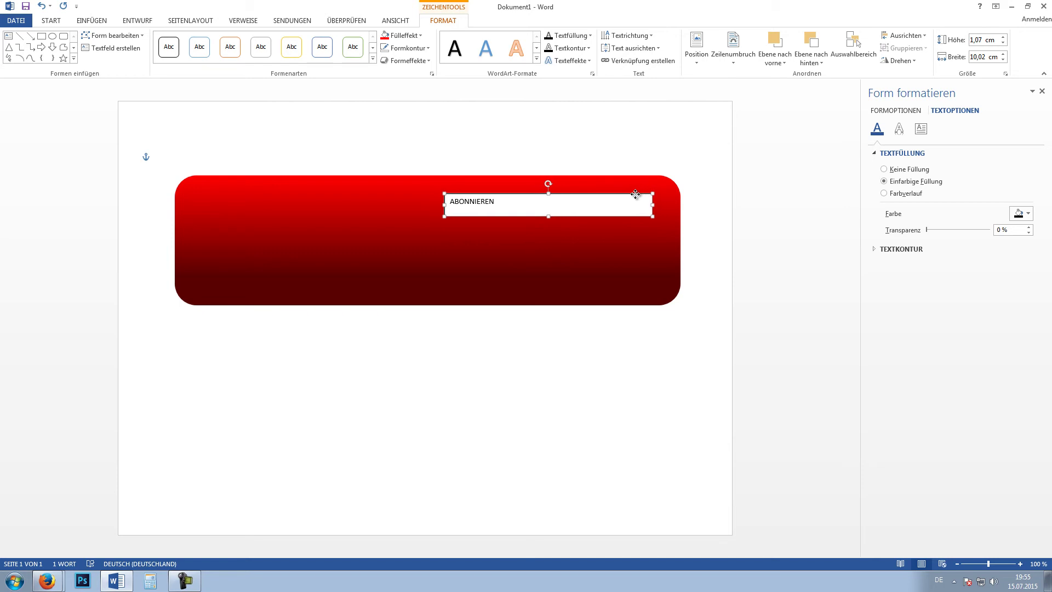
{"action": "mouse_move", "coordinate": [442, 216]}
{"action": "left_mouse_down"}
{"action": "mouse_move", "coordinate": [315, 288]}
{"action": "mouse_move", "coordinate": [326, 287]}
{"action": "left_mouse_up"}
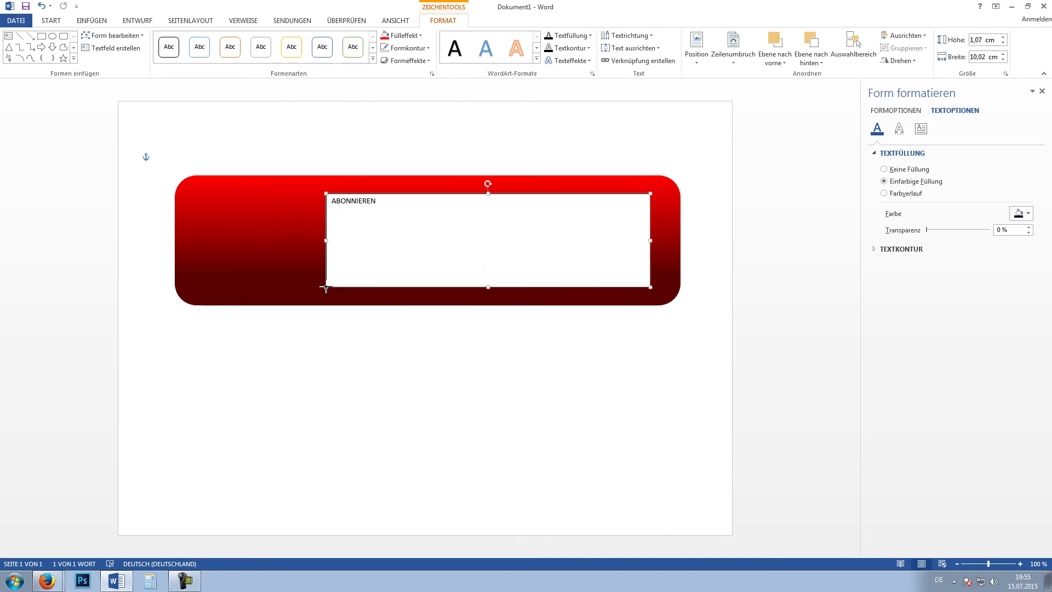
{"action": "left_click", "coordinate": [355, 229]}
{"action": "key", "text": "ctrl+a"}
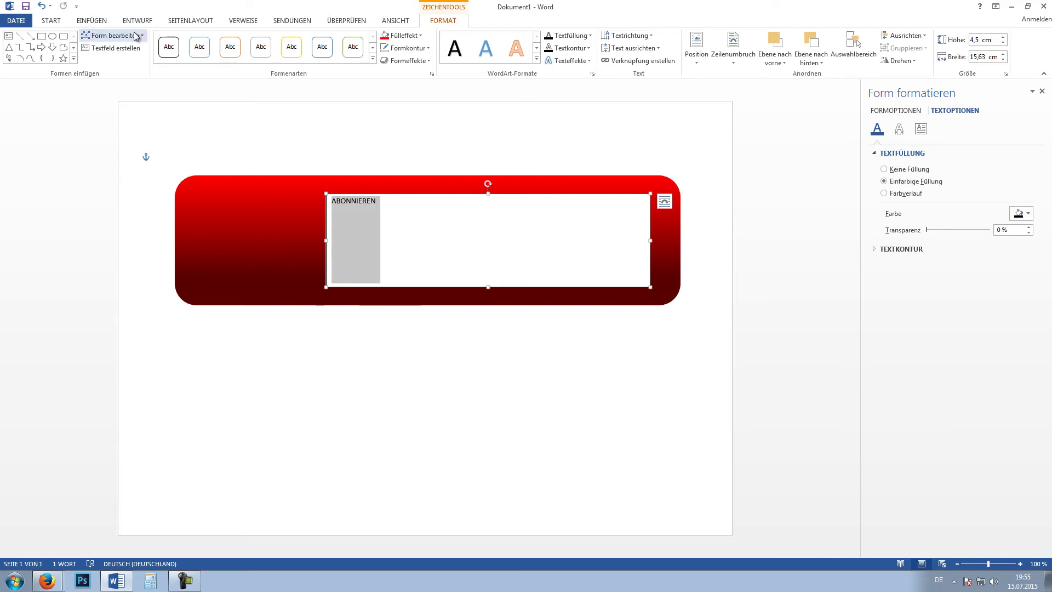
{"action": "left_click", "coordinate": [51, 20]}
Set ABONNIEREN to Arial, trying size 70 before settling on 65 pt.
{"action": "left_click", "coordinate": [143, 40]}
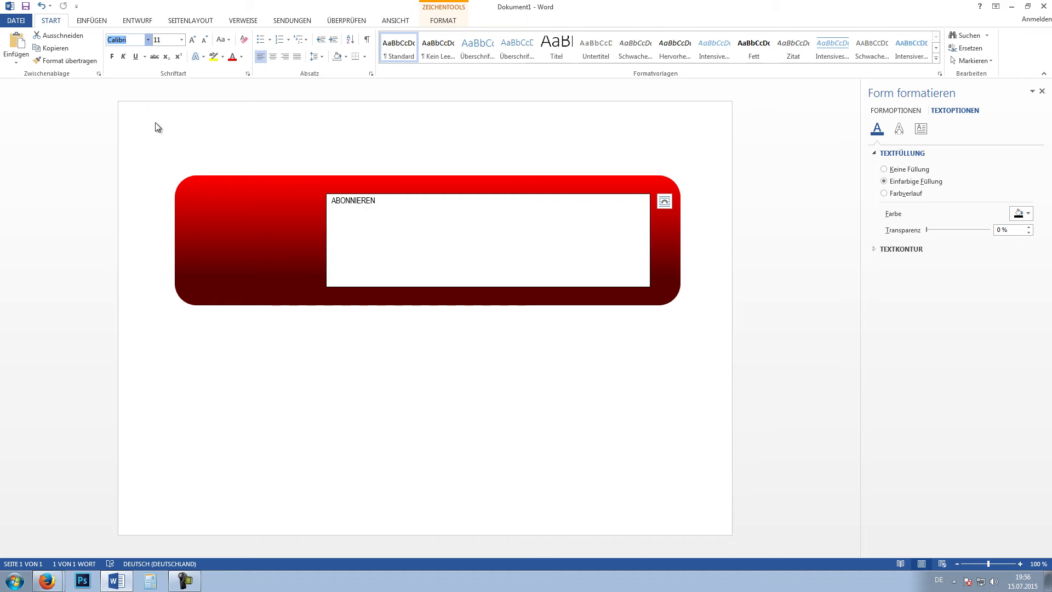
{"action": "type", "text": "Arial"}
{"action": "key", "text": "Return"}
{"action": "left_click", "coordinate": [167, 40]}
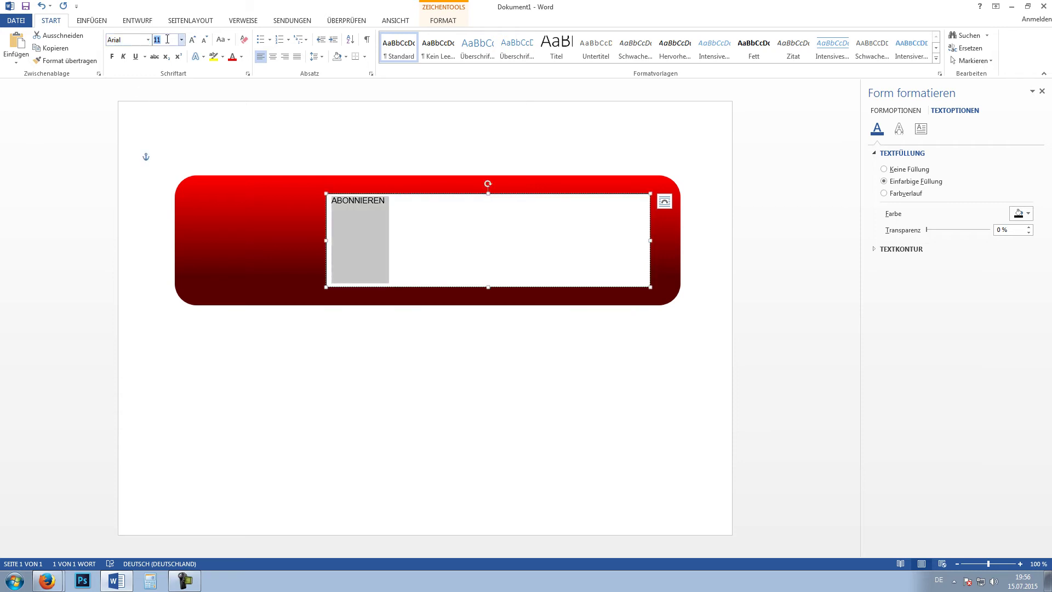
{"action": "type", "text": "70"}
{"action": "key", "text": "Return"}
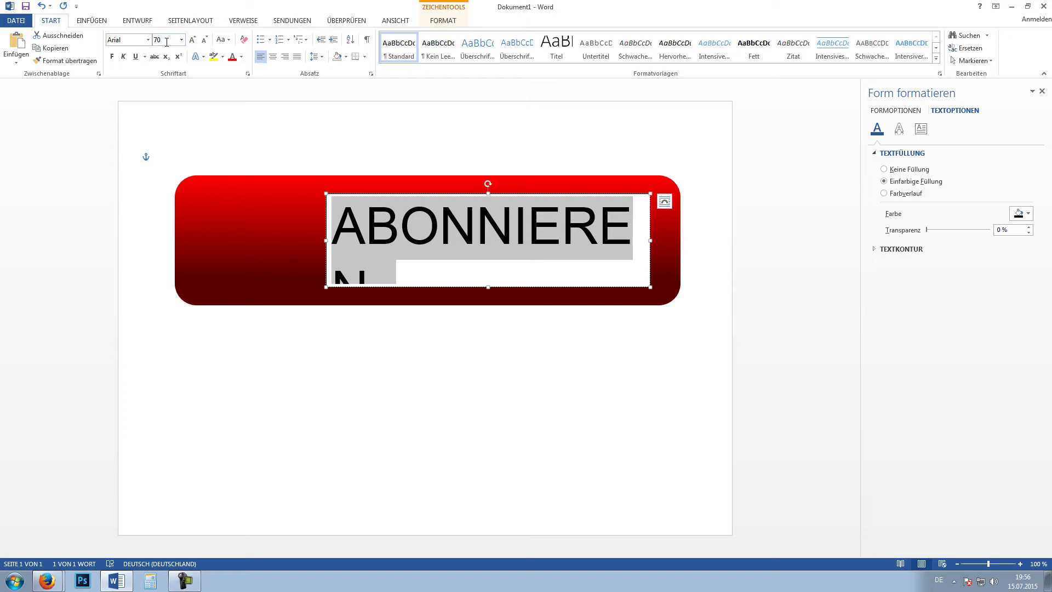
{"action": "left_click", "coordinate": [155, 43]}
{"action": "type", "text": "65"}
{"action": "key", "text": "Return"}
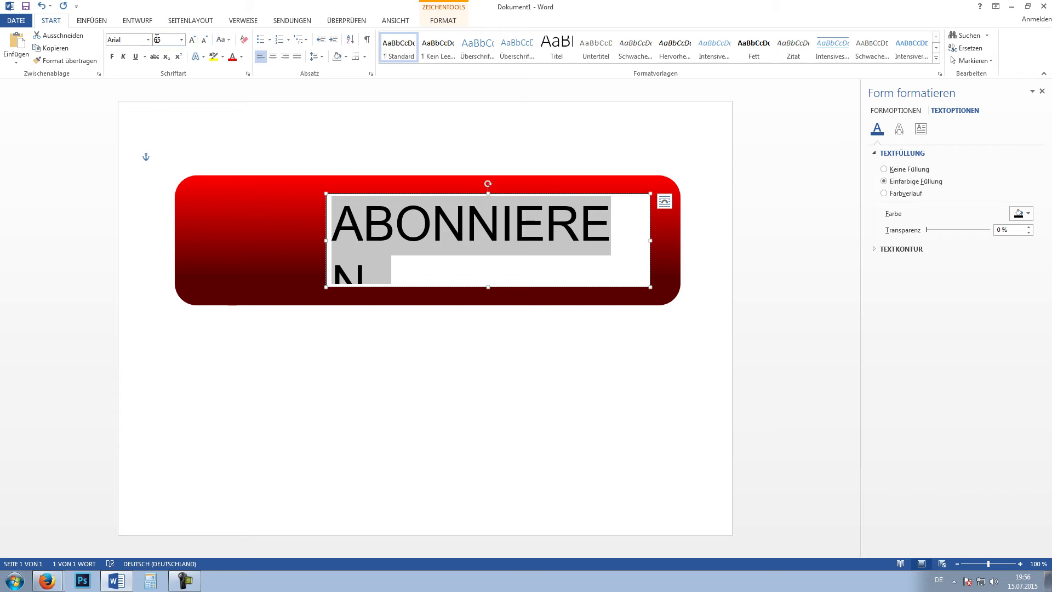
{"action": "left_click", "coordinate": [515, 253]}
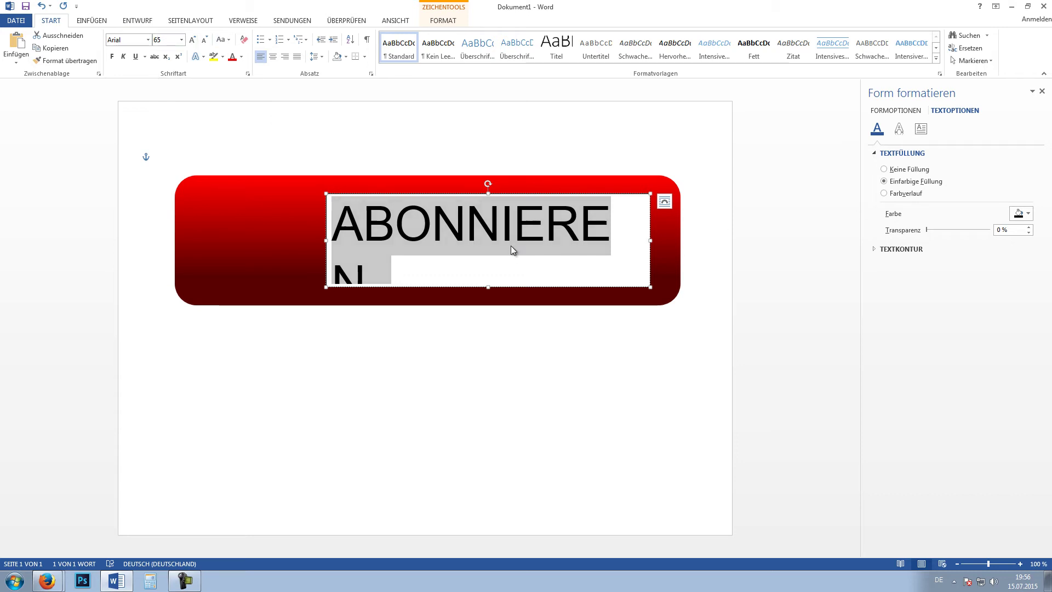
{"action": "left_click", "coordinate": [649, 225]}
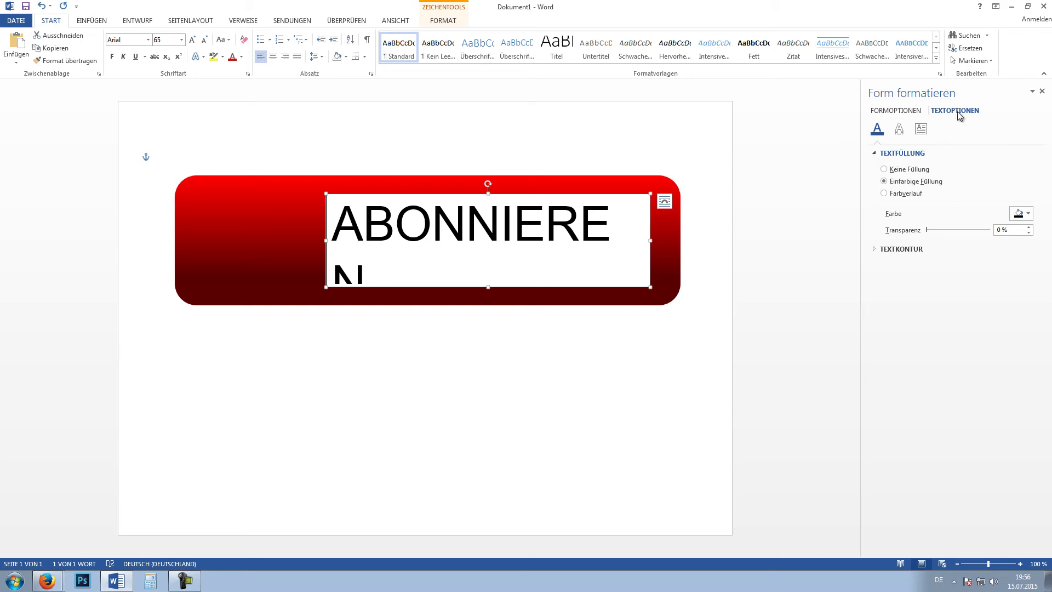
In the text box's layout options, set the left and right inner margins to 0 cm.
{"action": "left_click", "coordinate": [916, 111]}
{"action": "left_click", "coordinate": [947, 112]}
{"action": "left_click", "coordinate": [921, 129]}
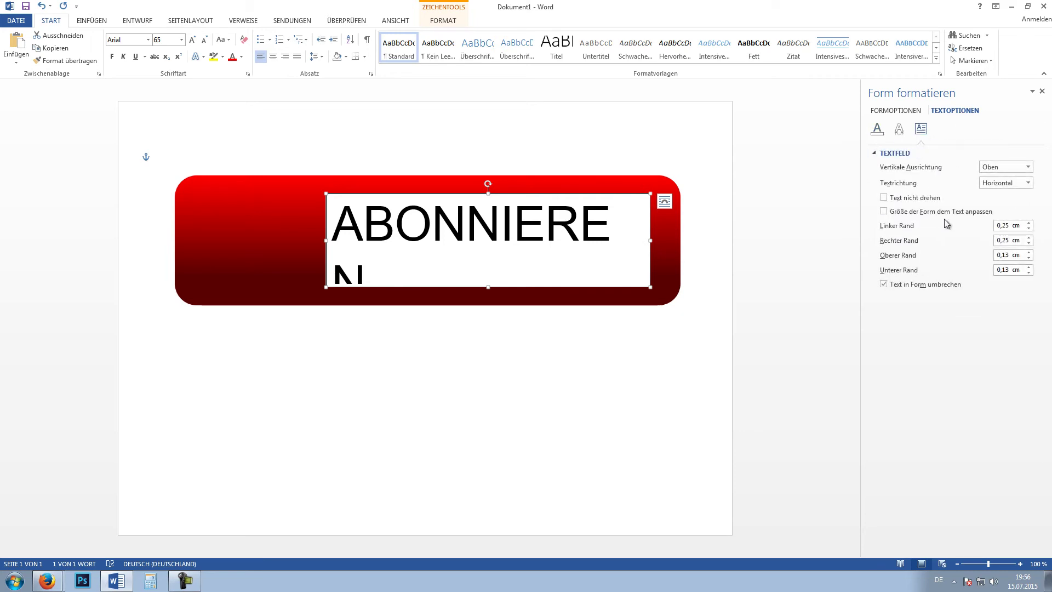
{"action": "left_click_drag", "start_coordinate": [1009, 228], "coordinate": [986, 230]}
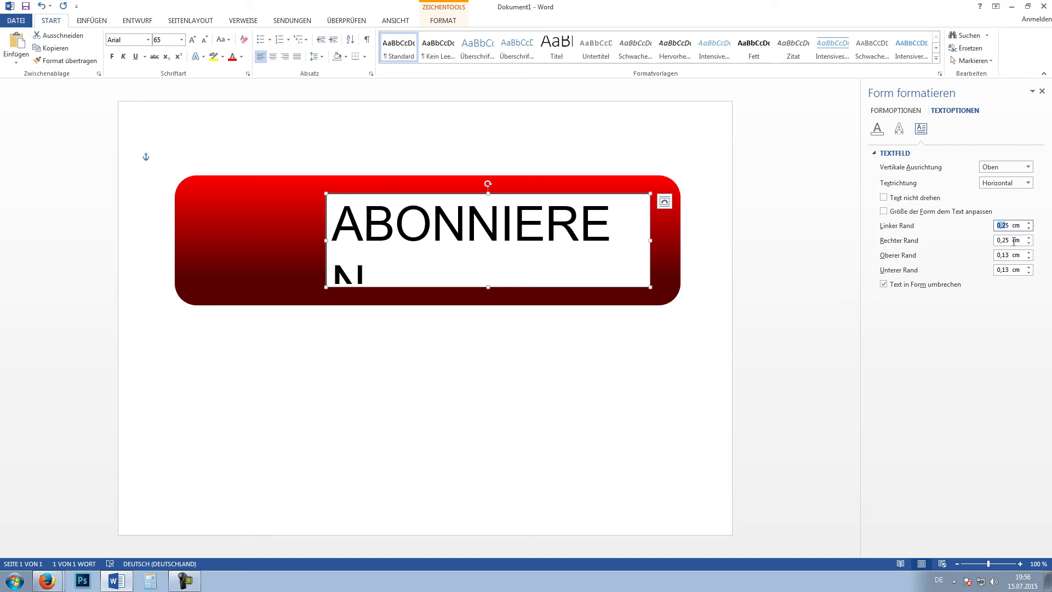
{"action": "type", "text": "5"}
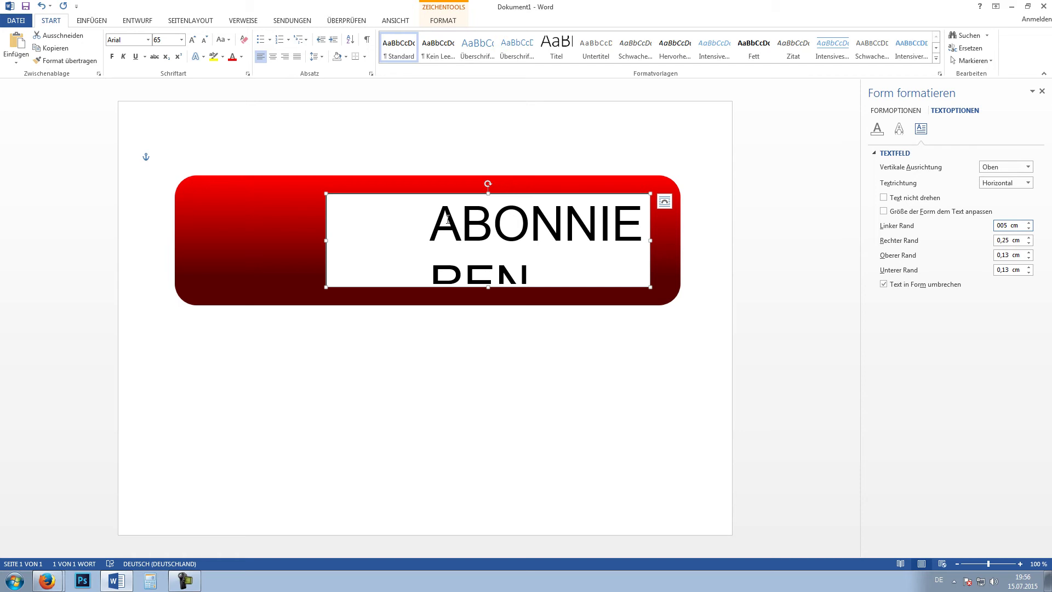
{"action": "key", "text": "Return"}
{"action": "key", "text": "Tab"}
{"action": "type", "text": "0"}
Set the top and bottom margins to 0 cm and make the text box taller.
{"action": "left_click", "coordinate": [1011, 255]}
{"action": "double_click", "coordinate": [1011, 255]}
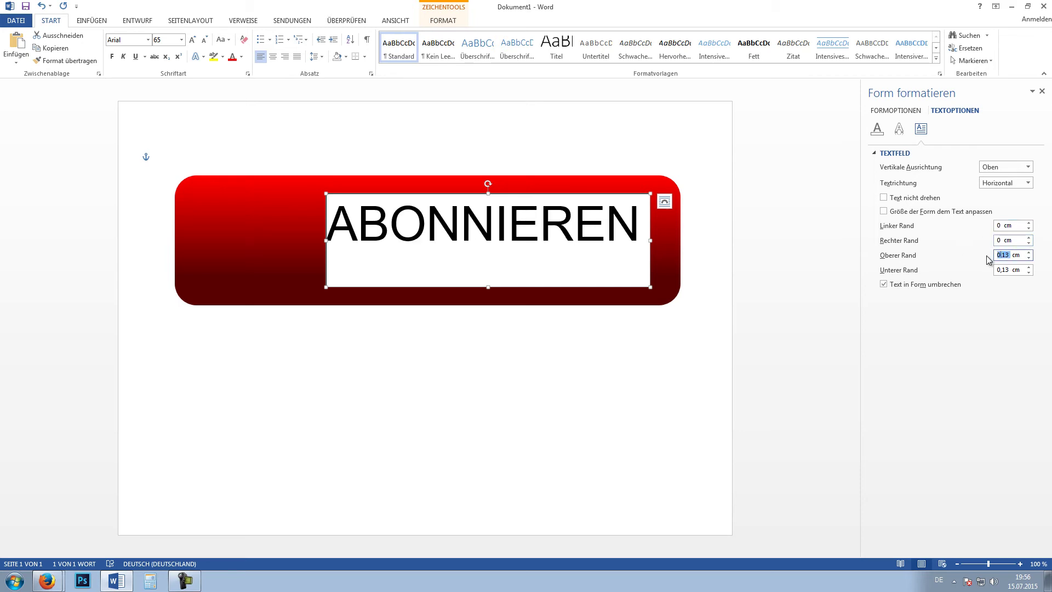
{"action": "type", "text": "0"}
{"action": "key", "text": "Return"}
{"action": "double_click", "coordinate": [1011, 269]}
{"action": "type", "text": "0"}
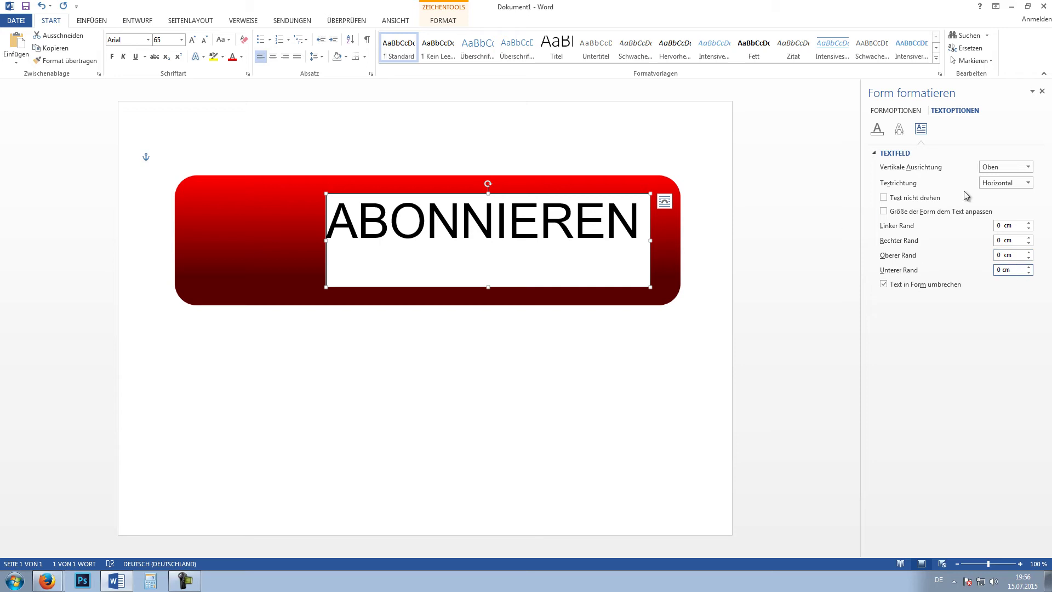
{"action": "scroll", "coordinate": [1013, 167], "scroll_direction": "down", "scroll_amount": 1}
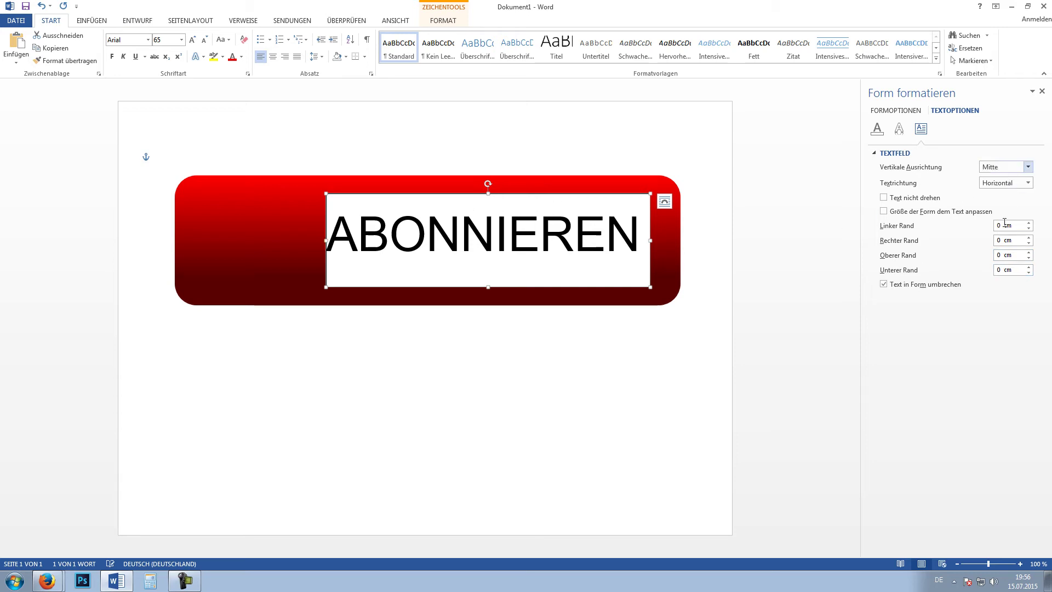
{"action": "mouse_move", "coordinate": [486, 285]}
{"action": "left_mouse_down"}
{"action": "mouse_move", "coordinate": [507, 321]}
{"action": "mouse_move", "coordinate": [506, 284]}
{"action": "mouse_move", "coordinate": [507, 296]}
{"action": "left_mouse_up"}
Make the ABONNIEREN text bold and widen the text box slightly to the right.
{"action": "left_click", "coordinate": [508, 241]}
{"action": "key", "text": "ctrl+a"}
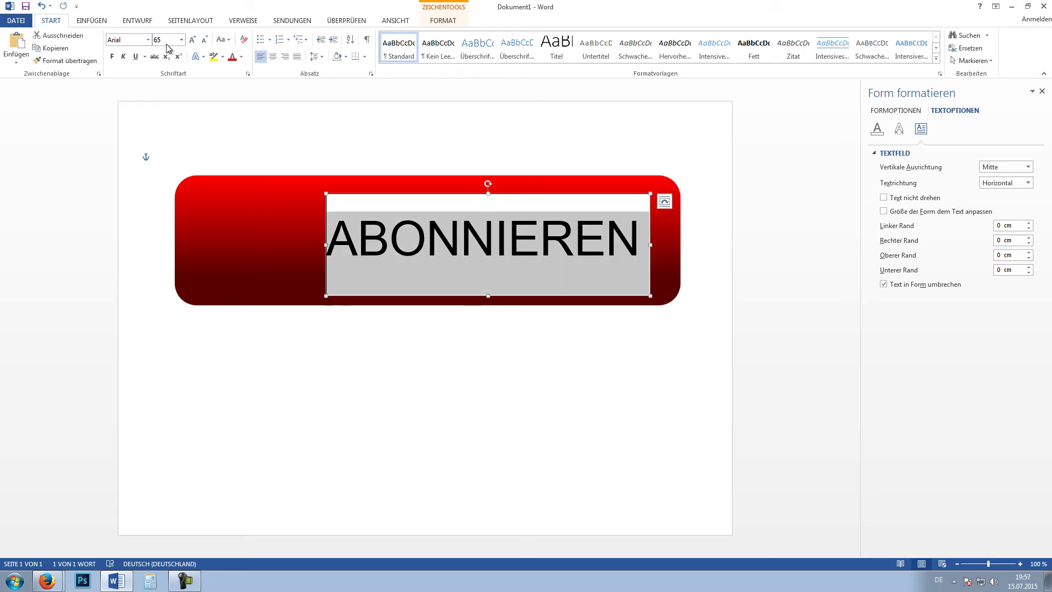
{"action": "left_click", "coordinate": [112, 58]}
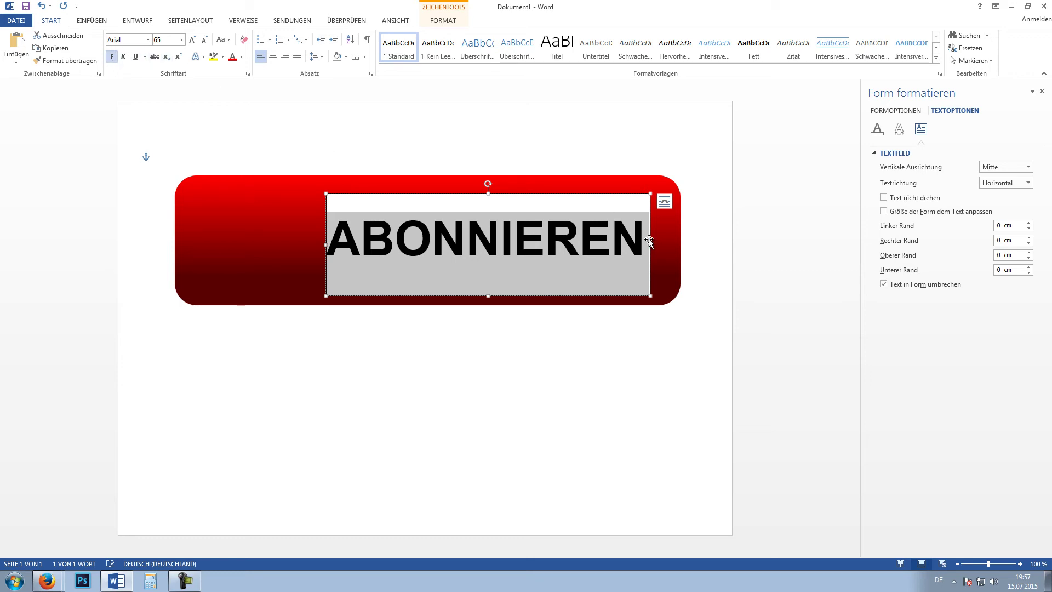
{"action": "left_click_drag", "start_coordinate": [649, 247], "coordinate": [653, 245]}
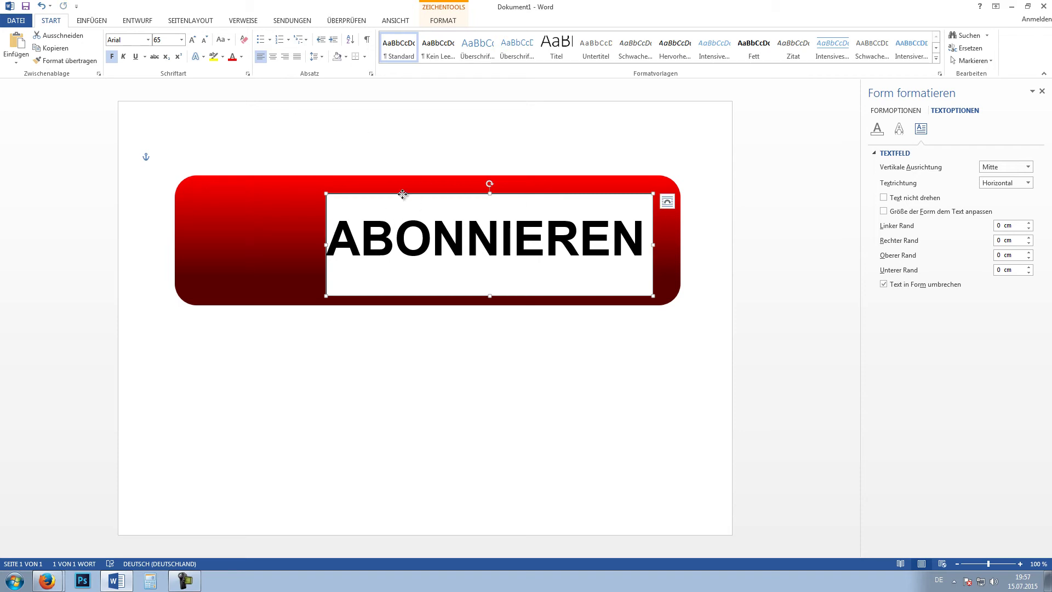
{"action": "left_click", "coordinate": [451, 27]}
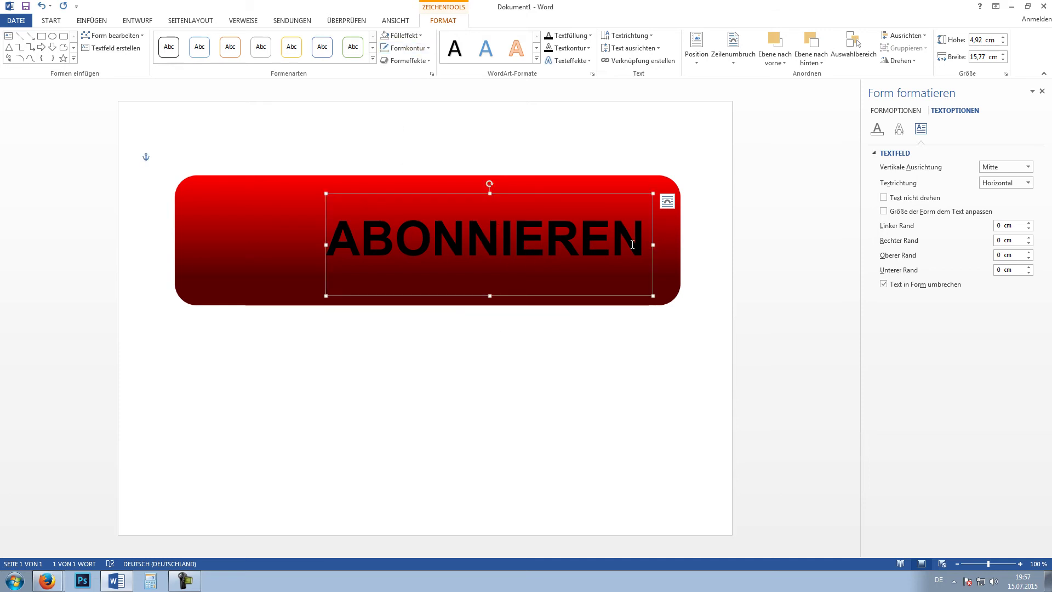
Select the ABONNIEREN text and set its font colour to white.
{"action": "left_click_drag", "start_coordinate": [647, 244], "coordinate": [324, 247]}
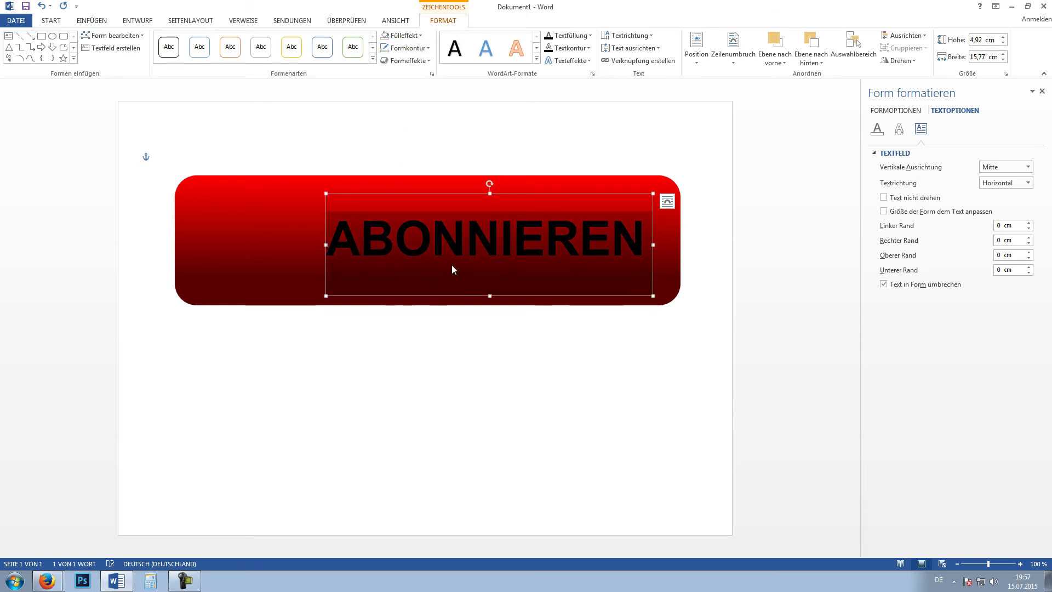
{"action": "left_click", "coordinate": [51, 20]}
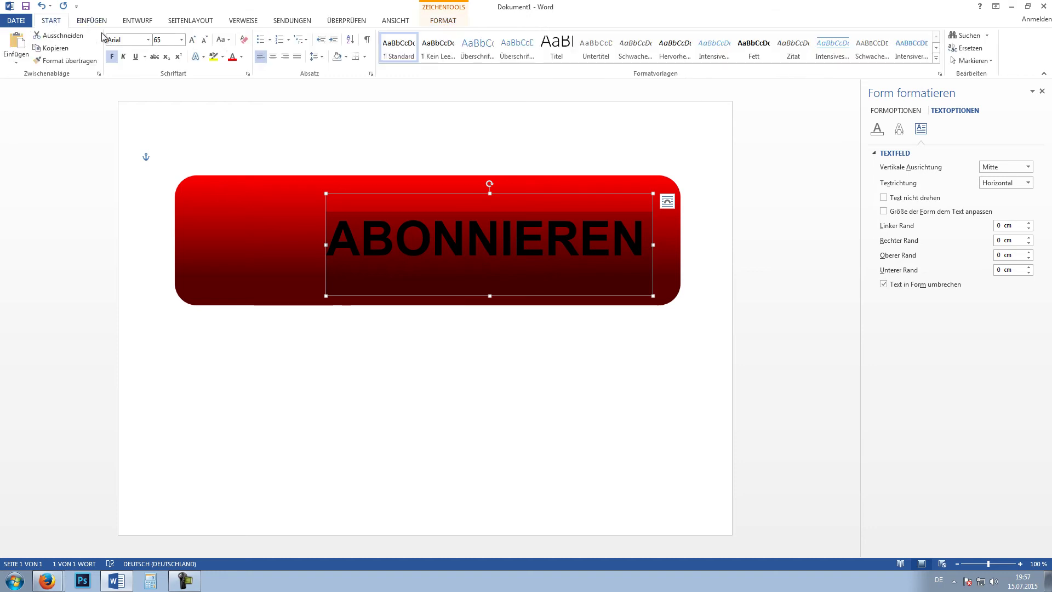
{"action": "left_click", "coordinate": [232, 98]}
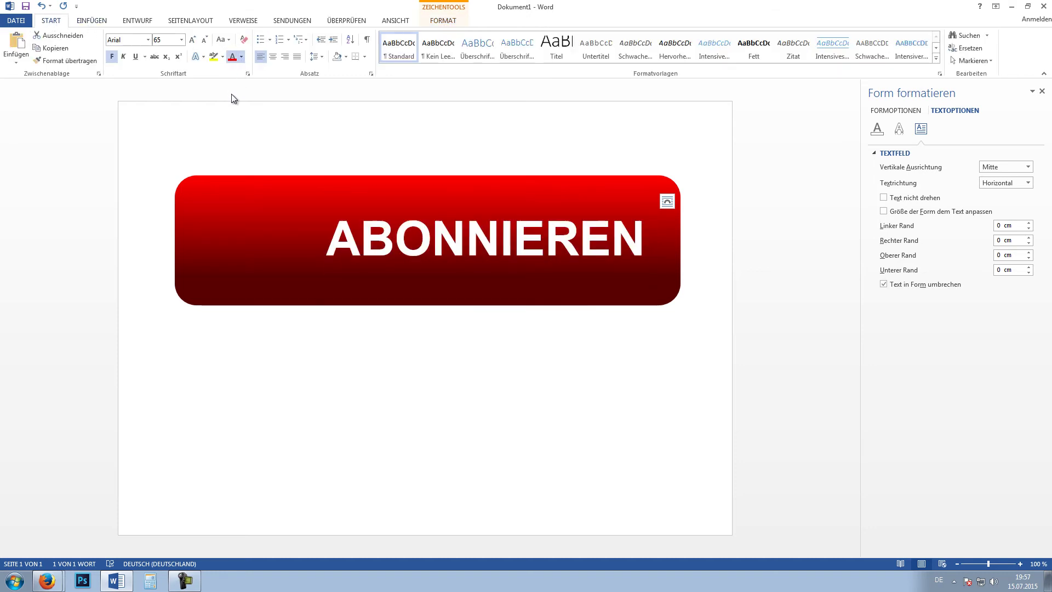
{"action": "left_click", "coordinate": [493, 197]}
{"action": "left_click", "coordinate": [435, 175]}
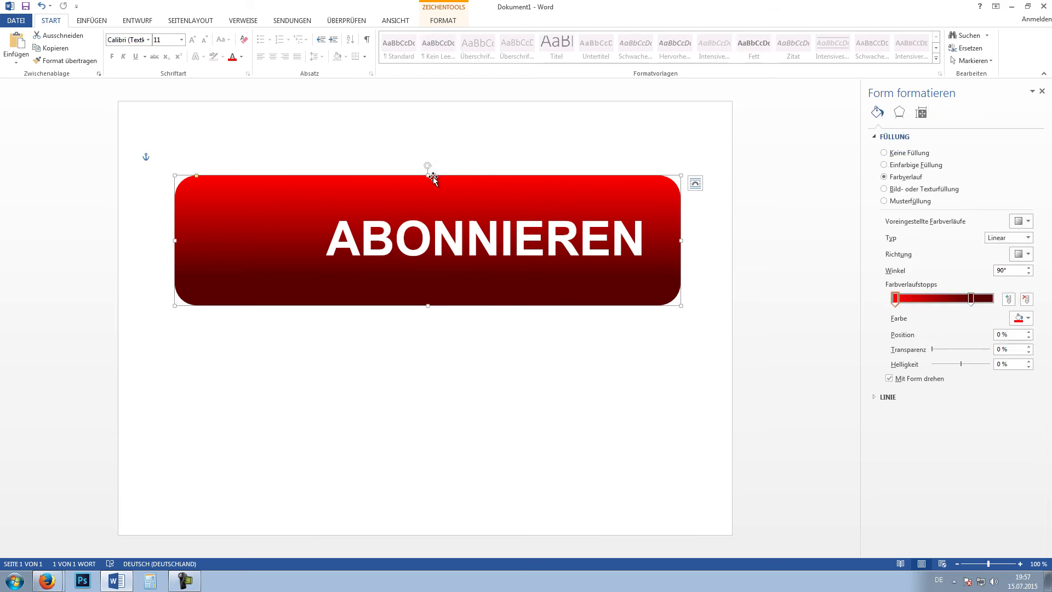
{"action": "left_click", "coordinate": [434, 216]}
{"action": "left_click", "coordinate": [436, 183]}
{"action": "left_click", "coordinate": [463, 246]}
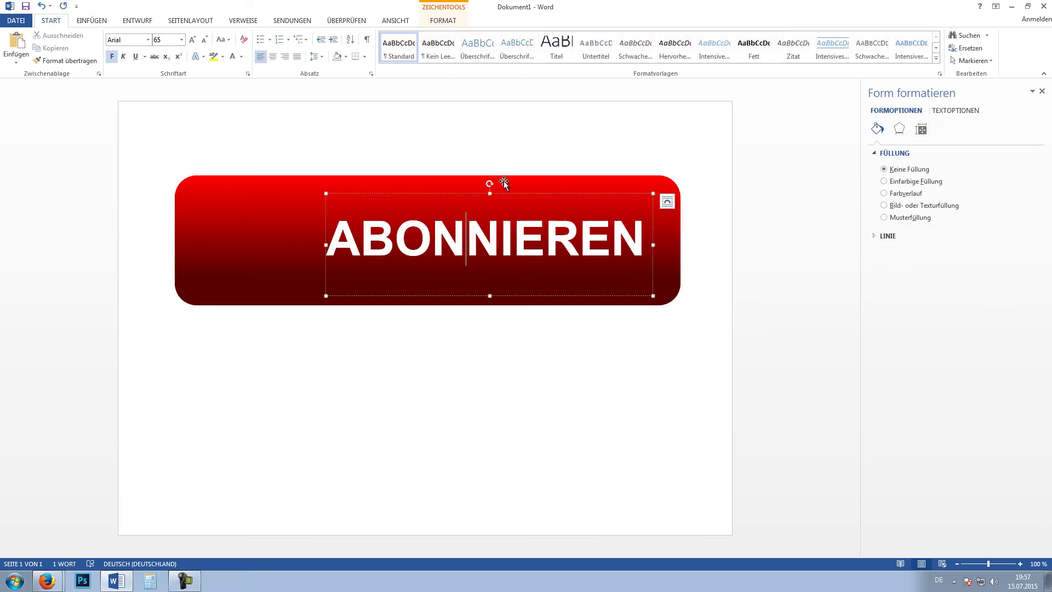
{"action": "left_click", "coordinate": [466, 194]}
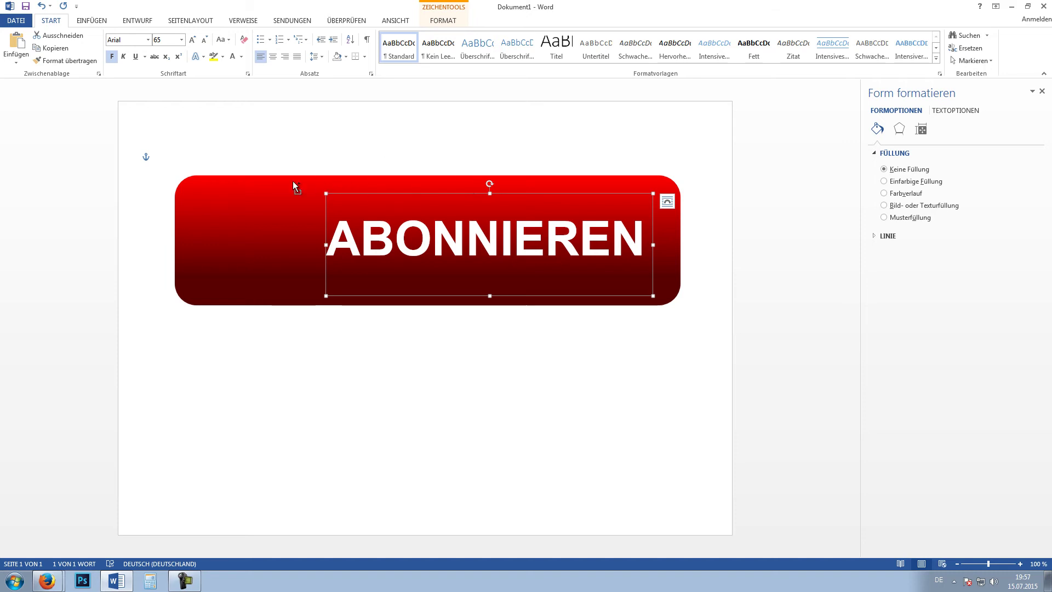
{"action": "left_click", "coordinate": [255, 215], "text": "shift"}
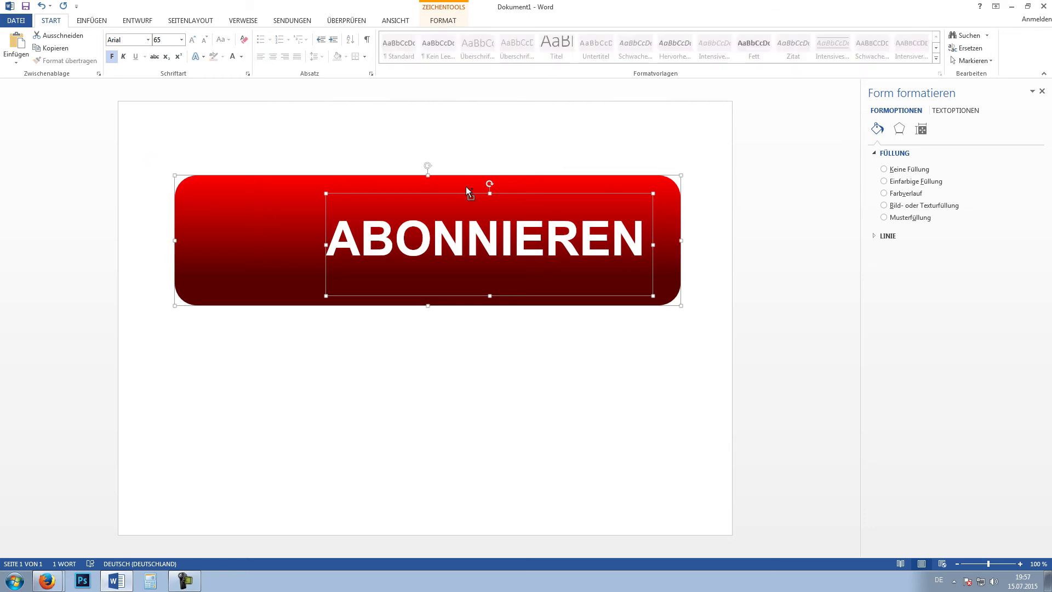
{"action": "right_click", "coordinate": [600, 175]}
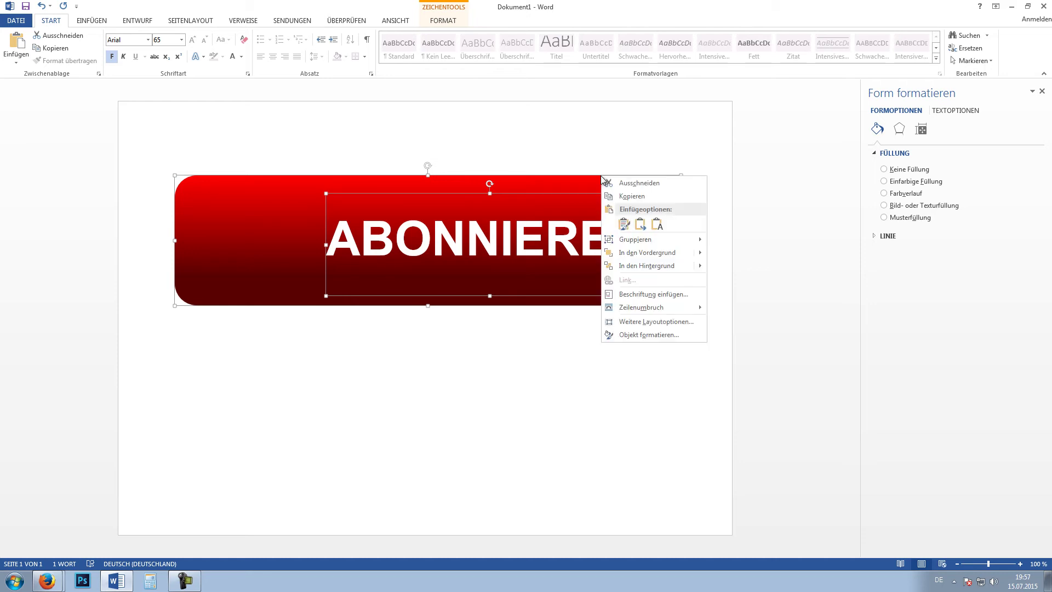
{"action": "left_click", "coordinate": [713, 241]}
{"action": "left_click", "coordinate": [547, 395]}
{"action": "left_click", "coordinate": [611, 278]}
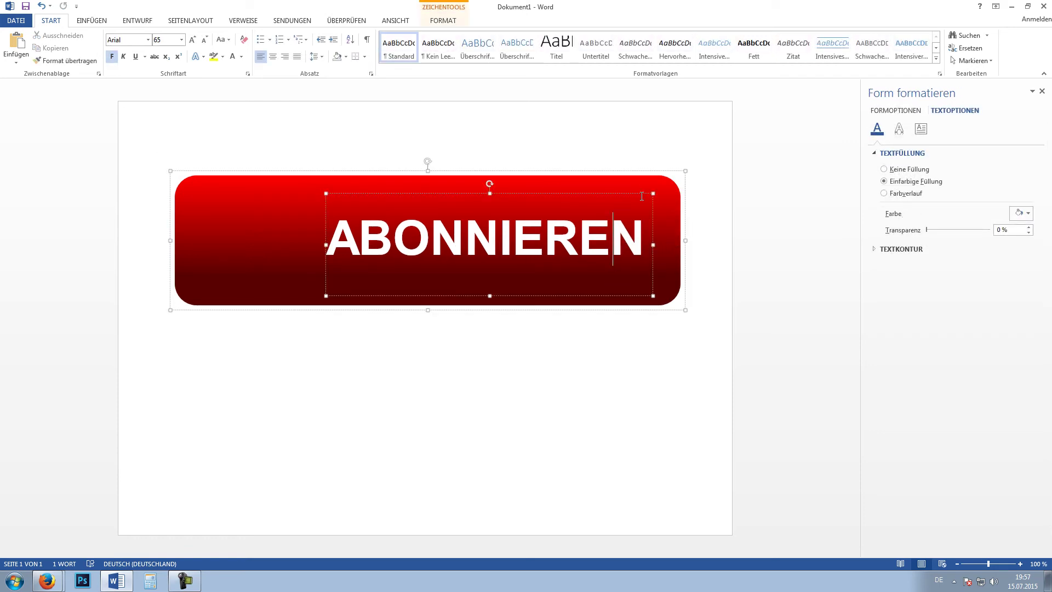
{"action": "left_click", "coordinate": [582, 308]}
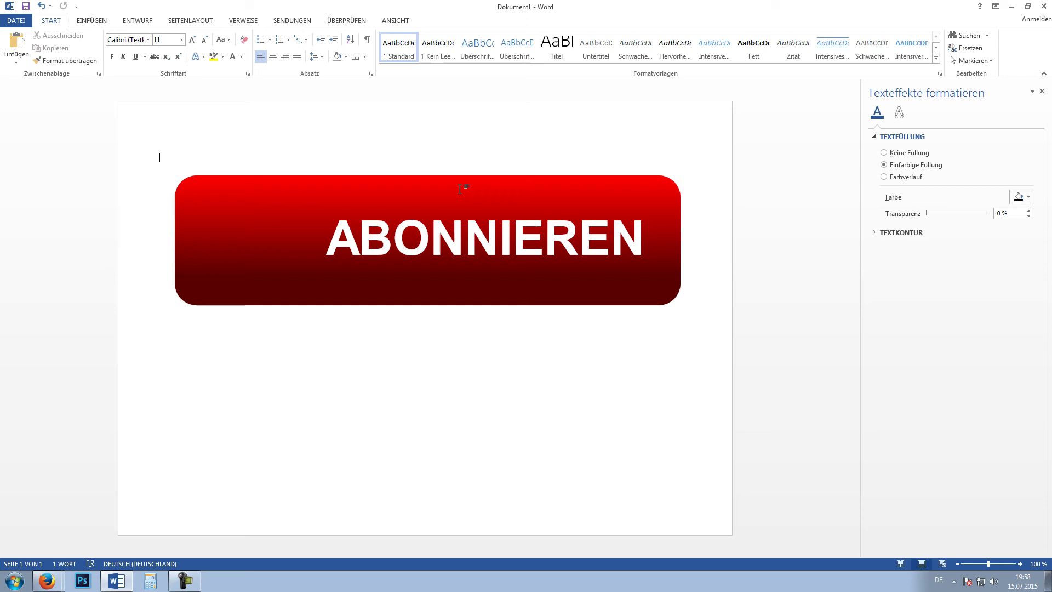
{"action": "left_click", "coordinate": [264, 195]}
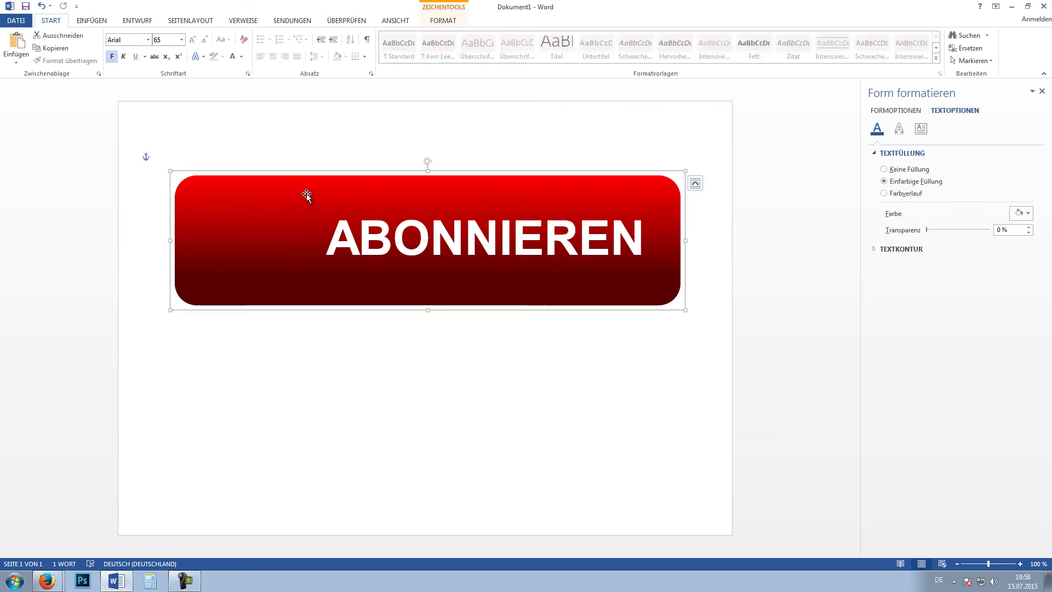
Nudge the button into place and lower the red shape's top edge to shorten it.
{"action": "left_click_drag", "start_coordinate": [312, 200], "coordinate": [317, 188]}
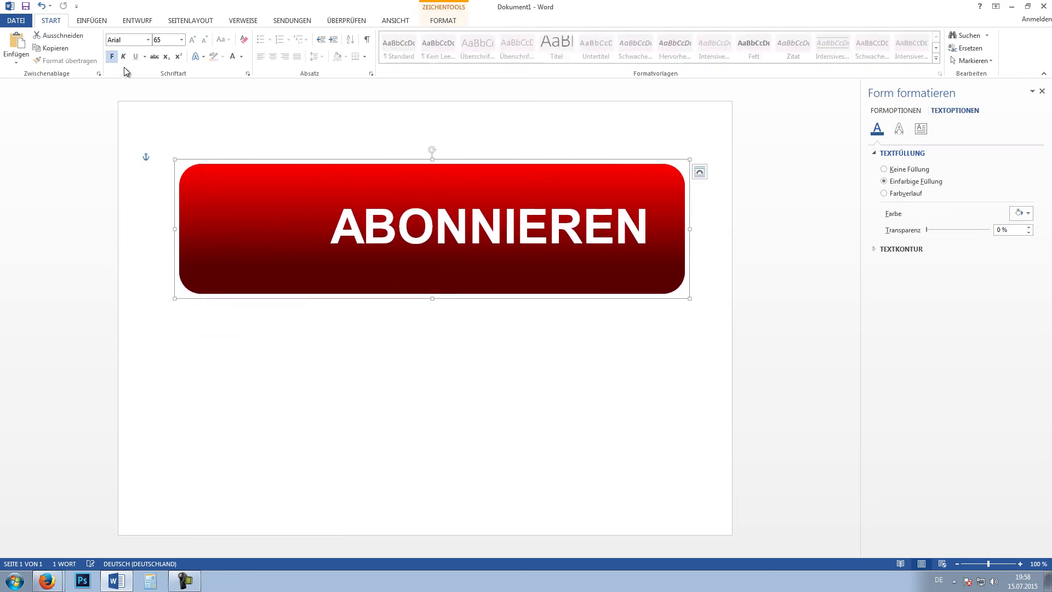
{"action": "left_click_drag", "start_coordinate": [251, 206], "coordinate": [252, 211]}
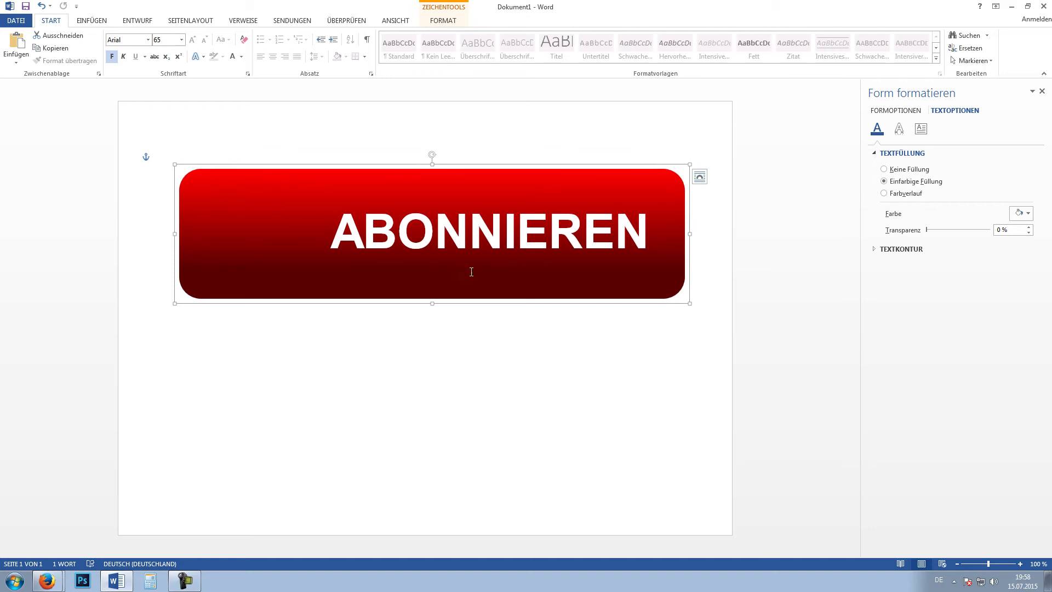
{"action": "left_click", "coordinate": [536, 209]}
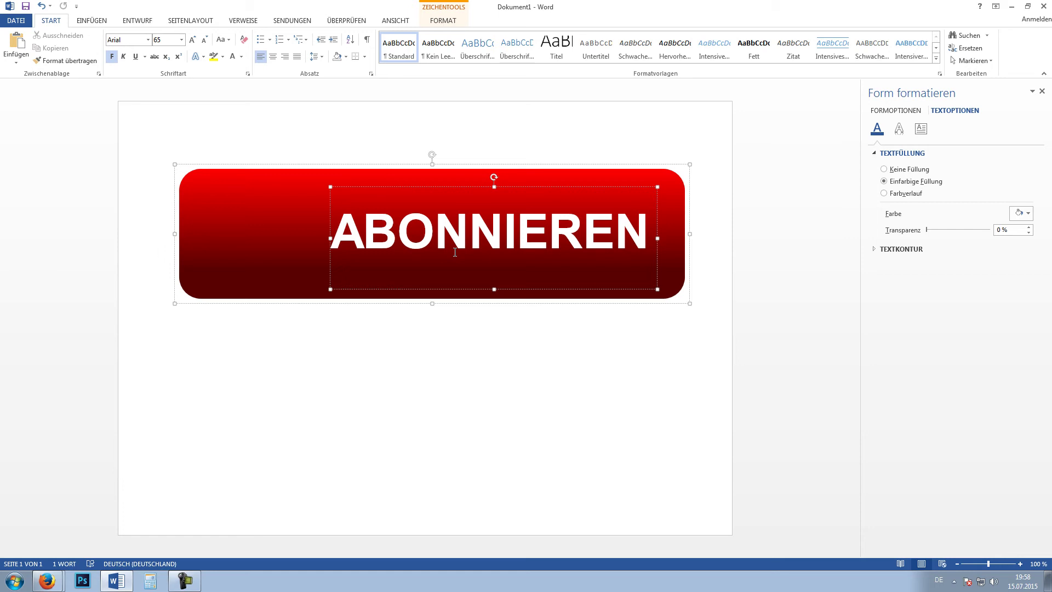
{"action": "left_click_drag", "start_coordinate": [426, 165], "coordinate": [433, 223]}
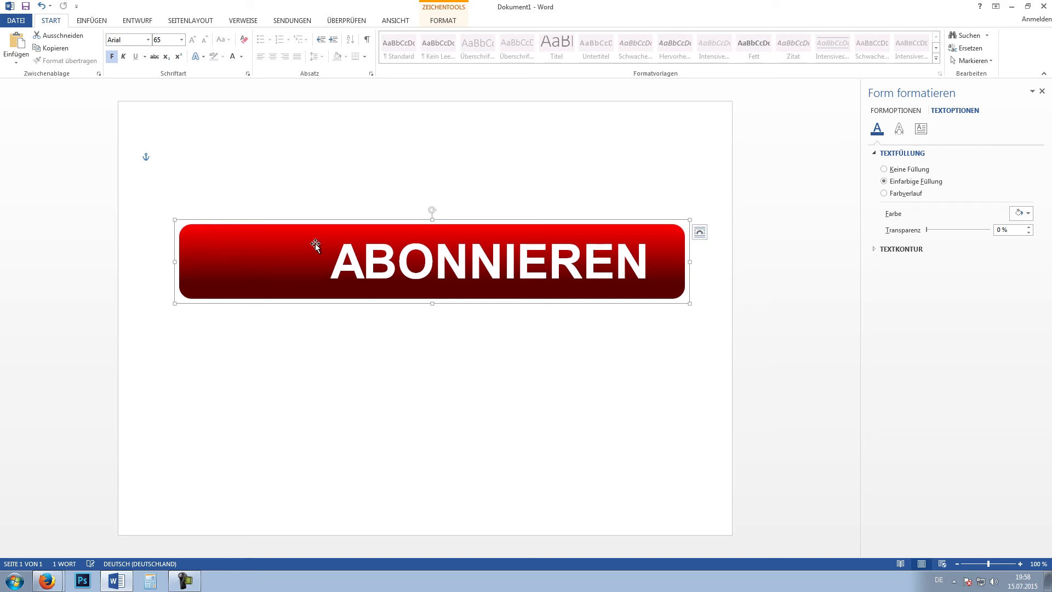
{"action": "left_click", "coordinate": [99, 24]}
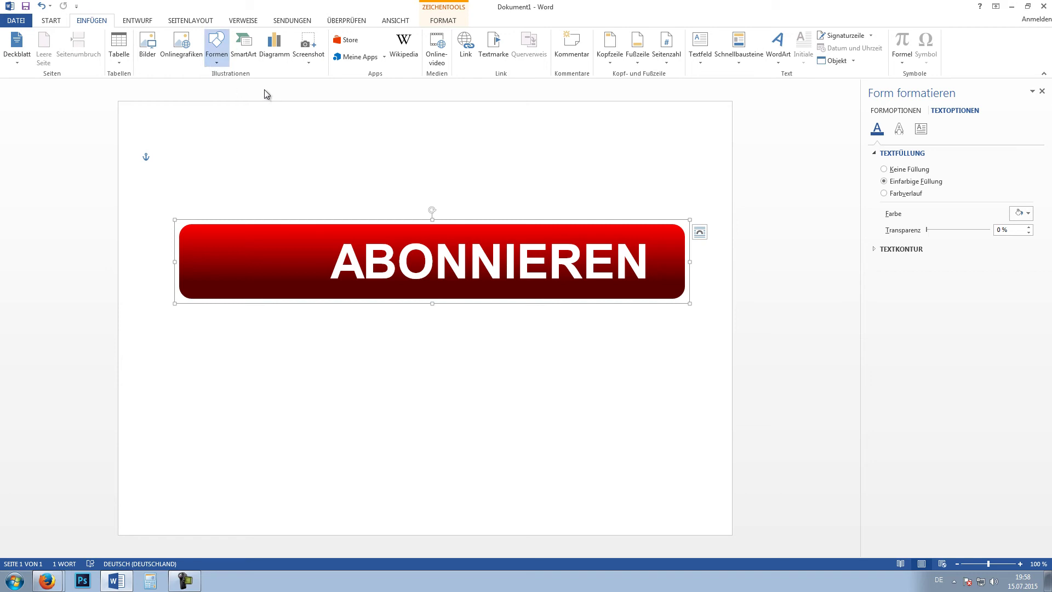
Draw a 2.46 × 3.81 cm white rounded box at the button's left, then pull the button's left edge inward.
{"action": "left_click_drag", "start_coordinate": [195, 238], "coordinate": [275, 287]}
{"action": "left_click_drag", "start_coordinate": [234, 232], "coordinate": [234, 231]}
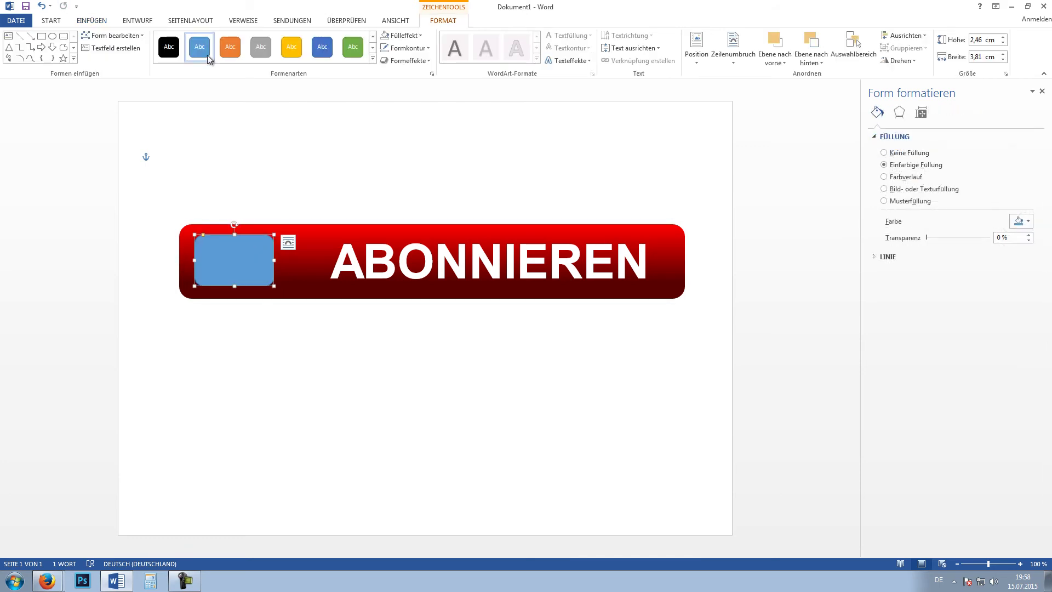
{"action": "left_click", "coordinate": [415, 41]}
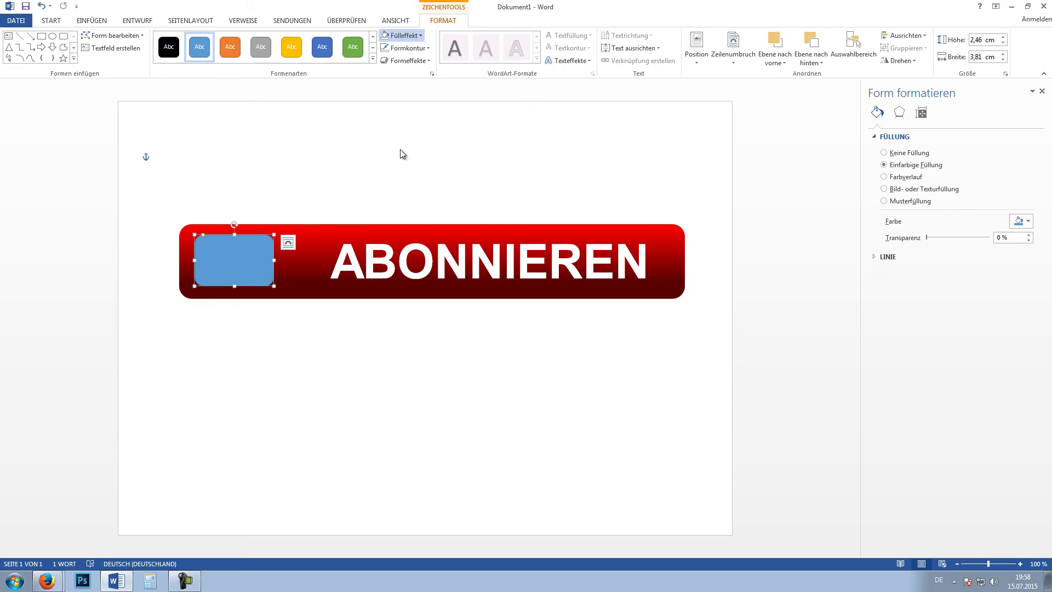
{"action": "left_click", "coordinate": [400, 148]}
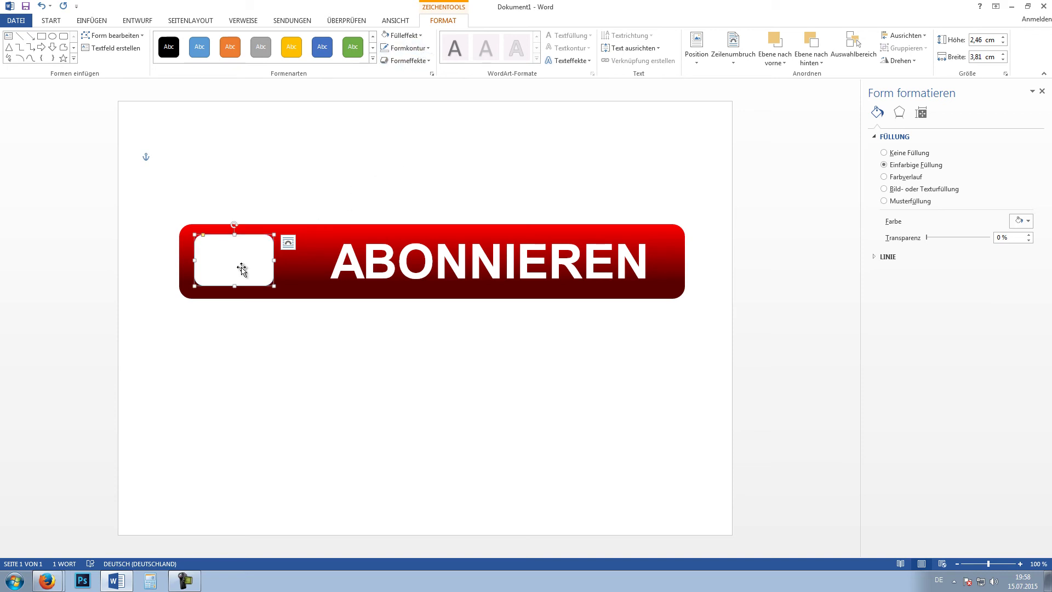
{"action": "left_click_drag", "start_coordinate": [230, 270], "coordinate": [268, 271]}
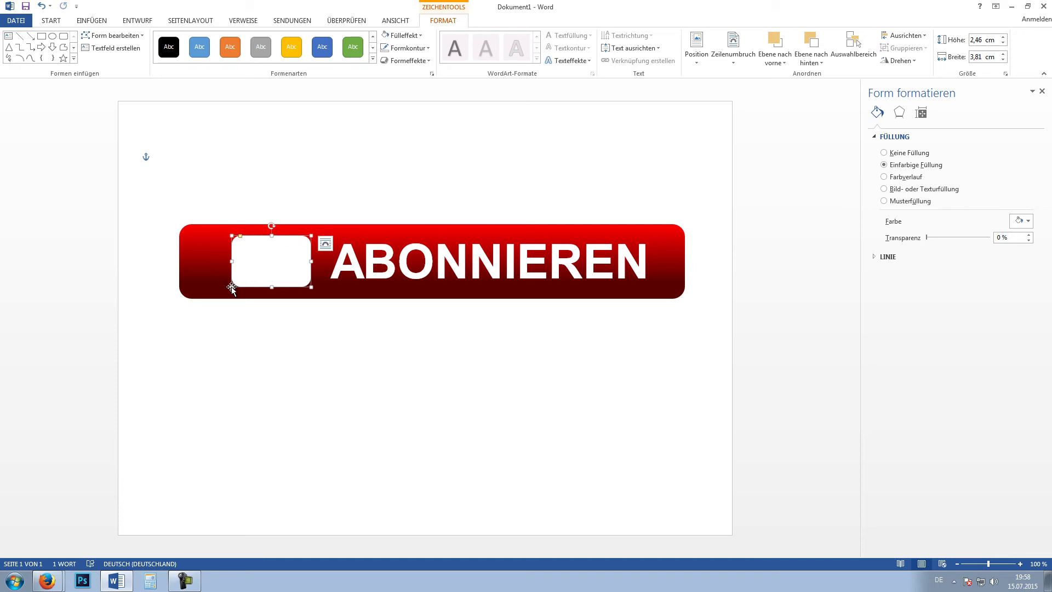
{"action": "left_click", "coordinate": [176, 266]}
{"action": "left_click_drag", "start_coordinate": [174, 261], "coordinate": [215, 271]}
Shift the text box left and widen it so ABONNIEREN shows in full.
{"action": "left_click", "coordinate": [353, 255]}
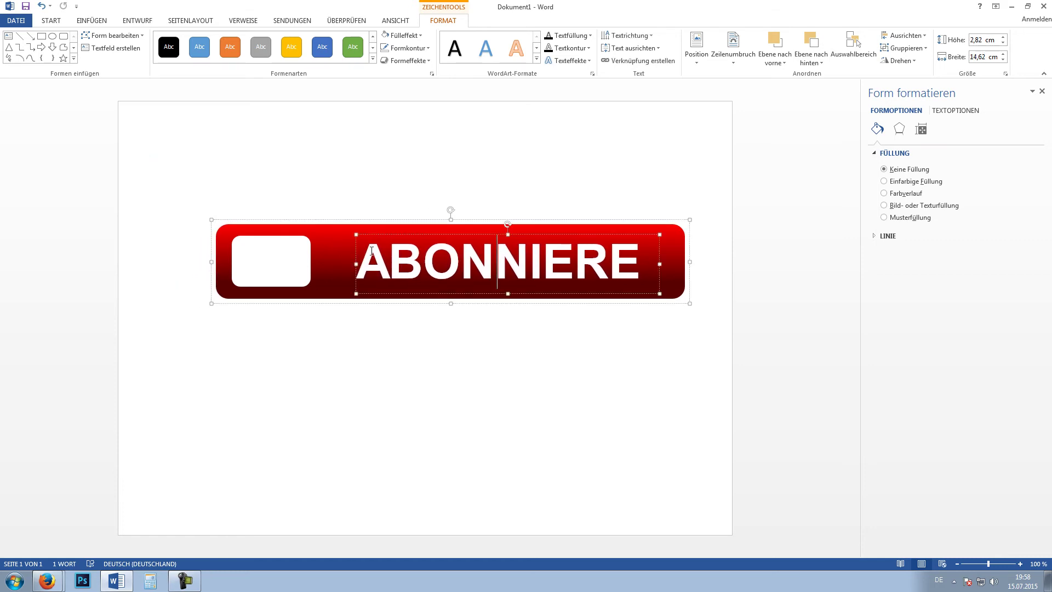
{"action": "left_click_drag", "start_coordinate": [354, 255], "coordinate": [328, 252]}
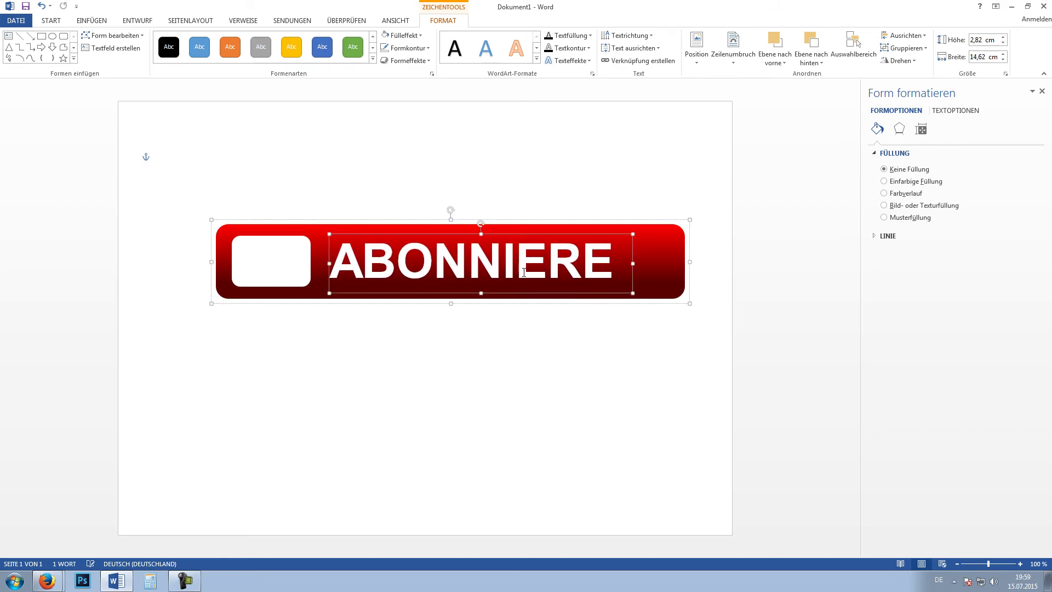
{"action": "left_click", "coordinate": [632, 263]}
{"action": "mouse_move", "coordinate": [632, 261]}
{"action": "left_mouse_down"}
{"action": "mouse_move", "coordinate": [668, 264]}
{"action": "mouse_move", "coordinate": [656, 264]}
{"action": "left_mouse_up"}
{"action": "left_click", "coordinate": [638, 265]}
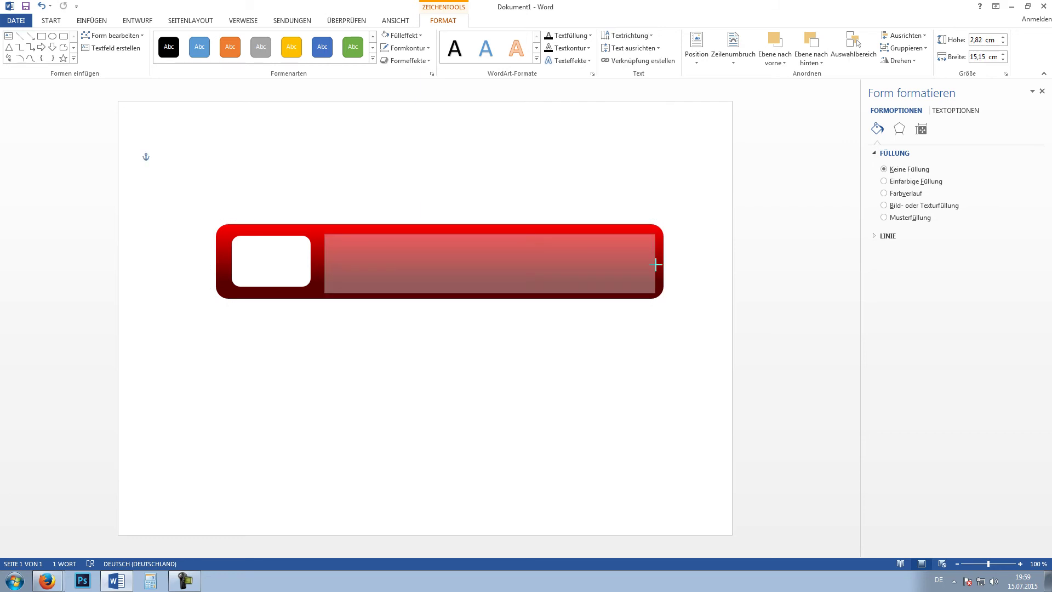
{"action": "left_click", "coordinate": [685, 262]}
{"action": "double_click", "coordinate": [622, 236]}
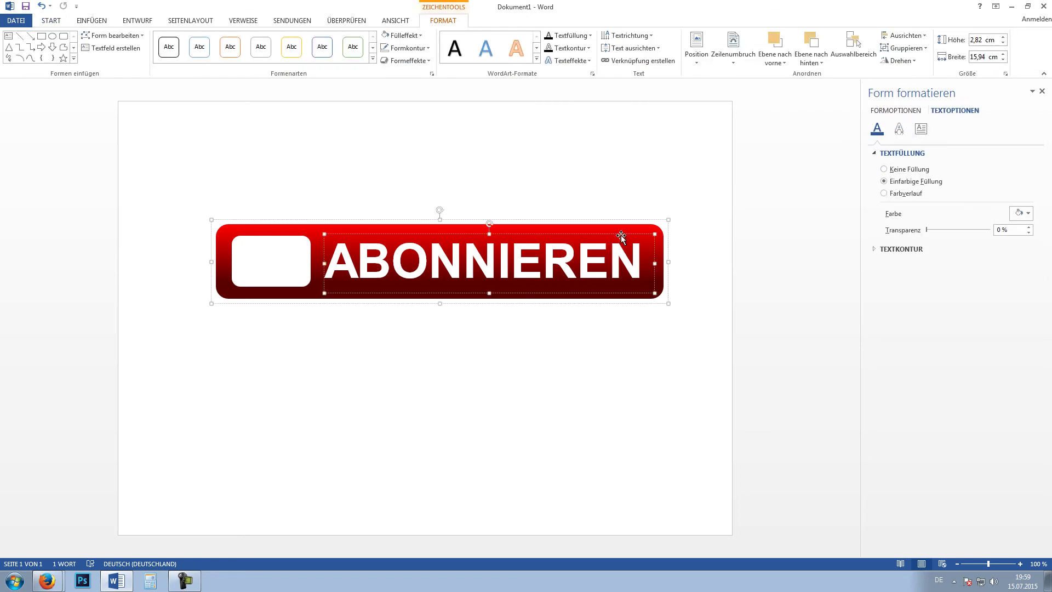
{"action": "left_click", "coordinate": [145, 157]}
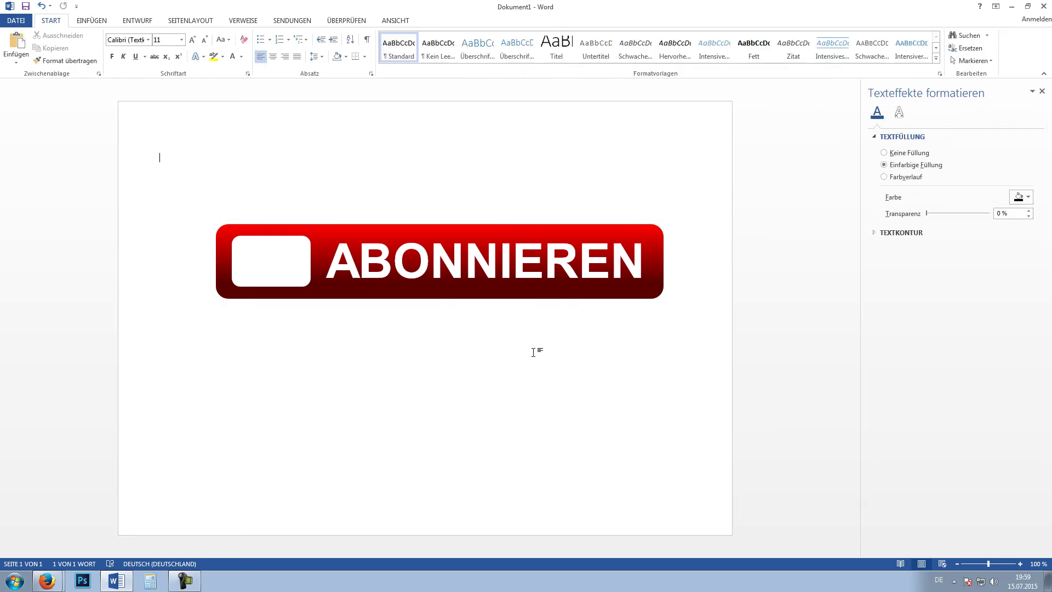
Nudge the white rounded box slightly left and widen it to 3.84 cm.
{"action": "left_click", "coordinate": [295, 271]}
{"action": "left_click", "coordinate": [240, 250]}
{"action": "left_click", "coordinate": [282, 240]}
{"action": "left_click_drag", "start_coordinate": [281, 237], "coordinate": [276, 236]}
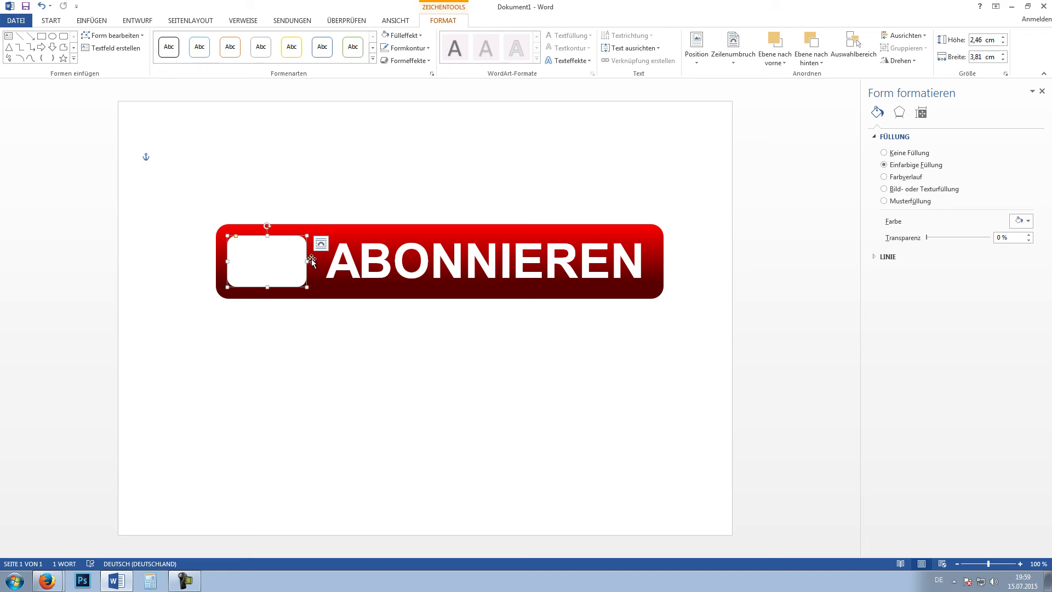
{"action": "left_click_drag", "start_coordinate": [305, 260], "coordinate": [307, 261]}
{"action": "left_click", "coordinate": [262, 330]}
Draw a triangle, rotate it to point right, and move it into the white box.
{"action": "scroll", "coordinate": [261, 332], "scroll_direction": "up", "scroll_amount": 2}
{"action": "scroll", "coordinate": [261, 332], "scroll_direction": "up", "scroll_amount": 2}
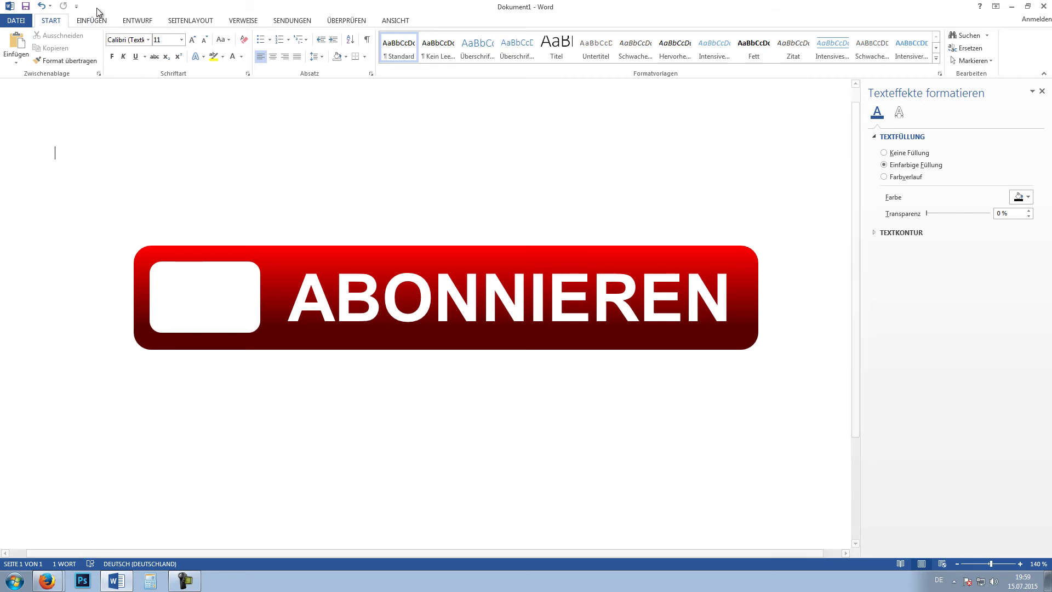
{"action": "left_click", "coordinate": [90, 20]}
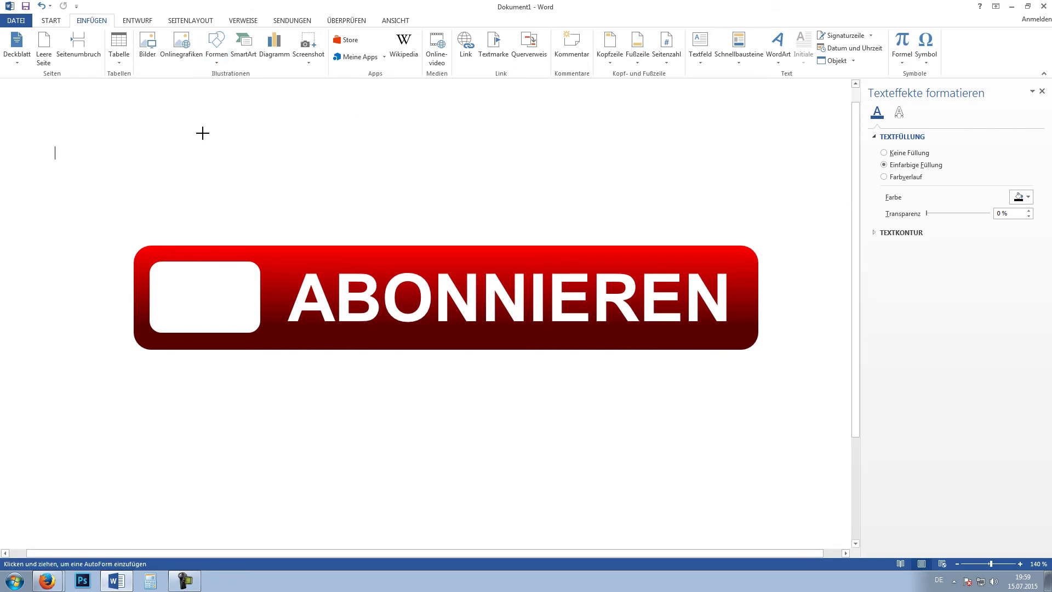
{"action": "left_click_drag", "start_coordinate": [202, 133], "coordinate": [280, 206]}
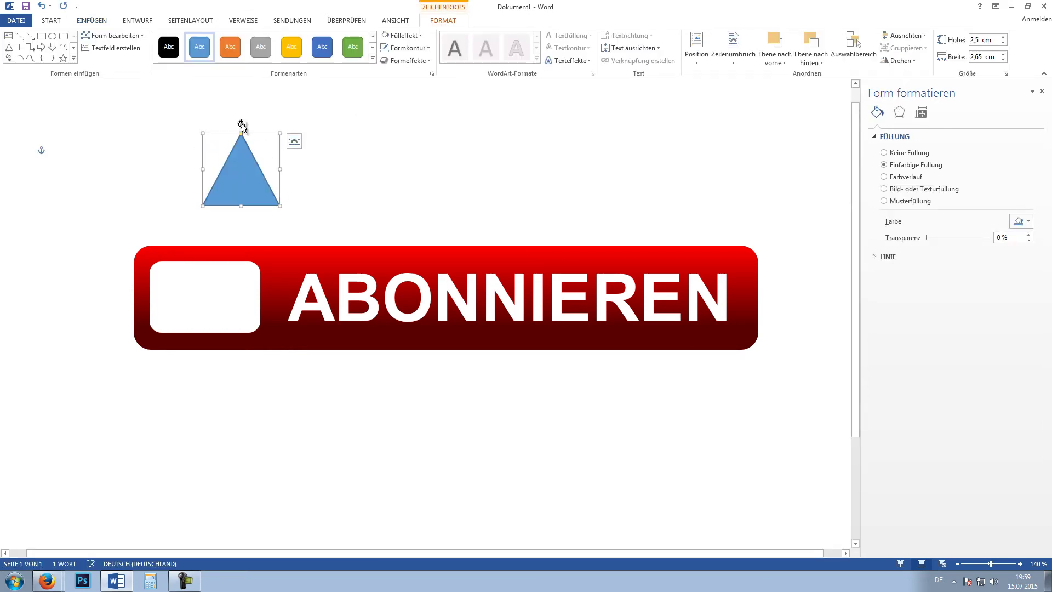
{"action": "left_click_drag", "start_coordinate": [242, 118], "coordinate": [296, 173]}
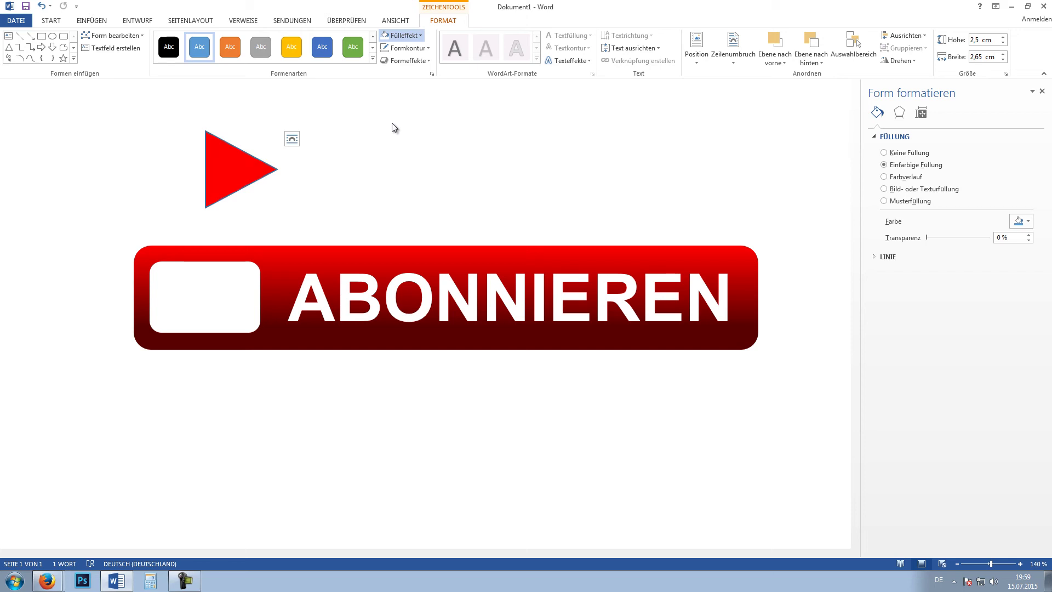
{"action": "left_click", "coordinate": [397, 163]}
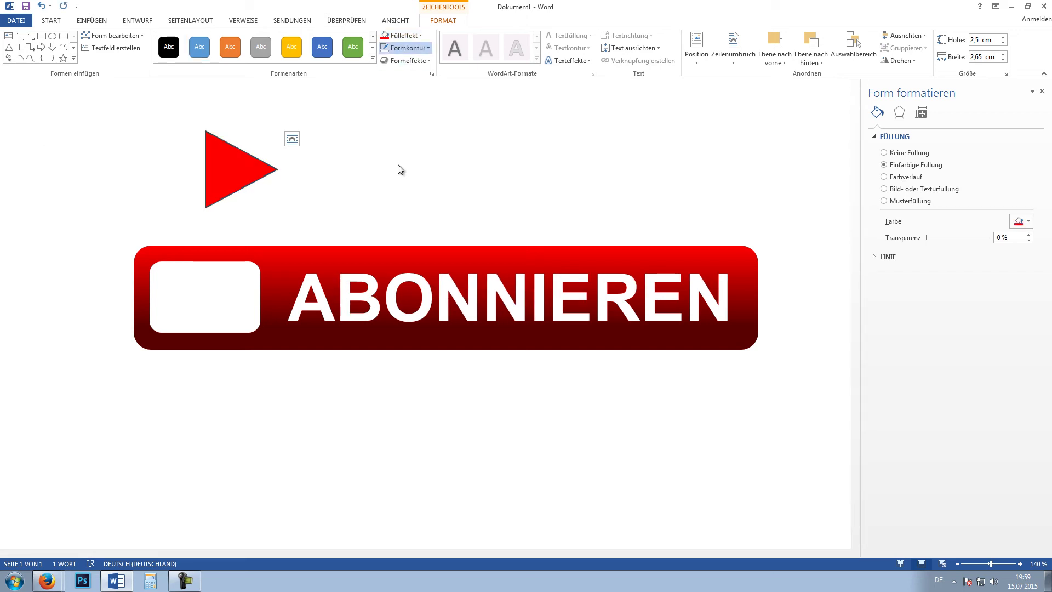
{"action": "left_click_drag", "start_coordinate": [226, 172], "coordinate": [194, 297]}
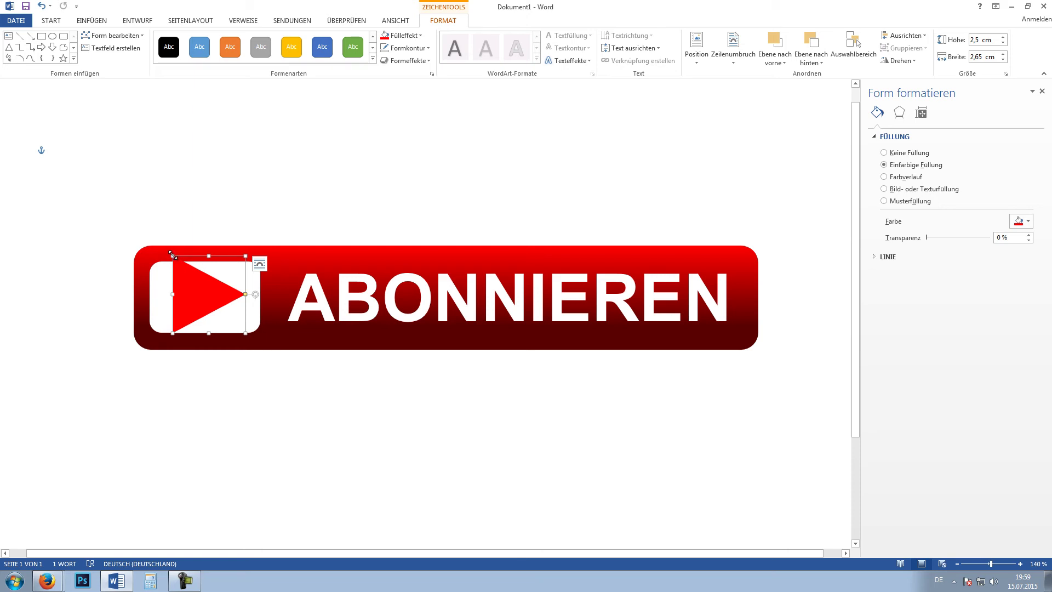
Resize and centre the play triangle in the white box, then narrow the white box to fit.
{"action": "left_click_drag", "start_coordinate": [172, 256], "coordinate": [171, 275]}
{"action": "left_click_drag", "start_coordinate": [171, 333], "coordinate": [179, 298]}
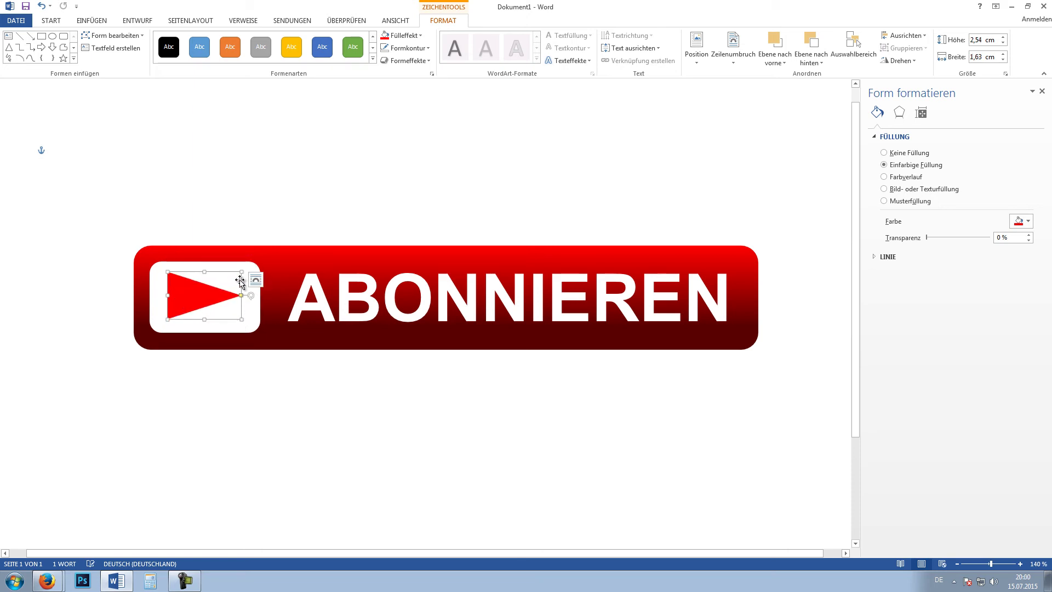
{"action": "left_click_drag", "start_coordinate": [168, 295], "coordinate": [184, 303]}
{"action": "left_click_drag", "start_coordinate": [241, 272], "coordinate": [244, 265]}
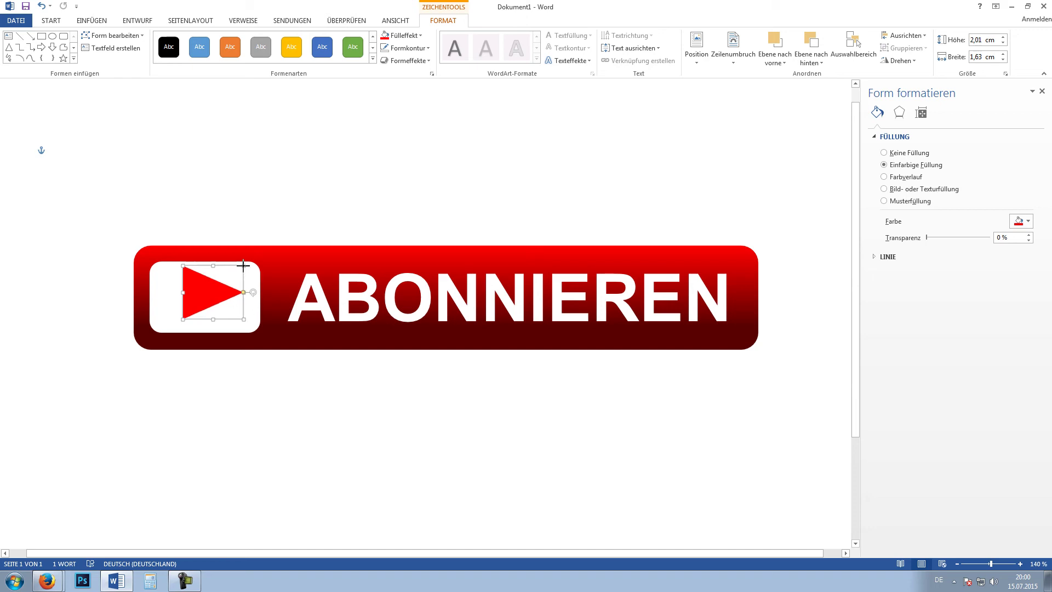
{"action": "left_click_drag", "start_coordinate": [205, 297], "coordinate": [192, 299]}
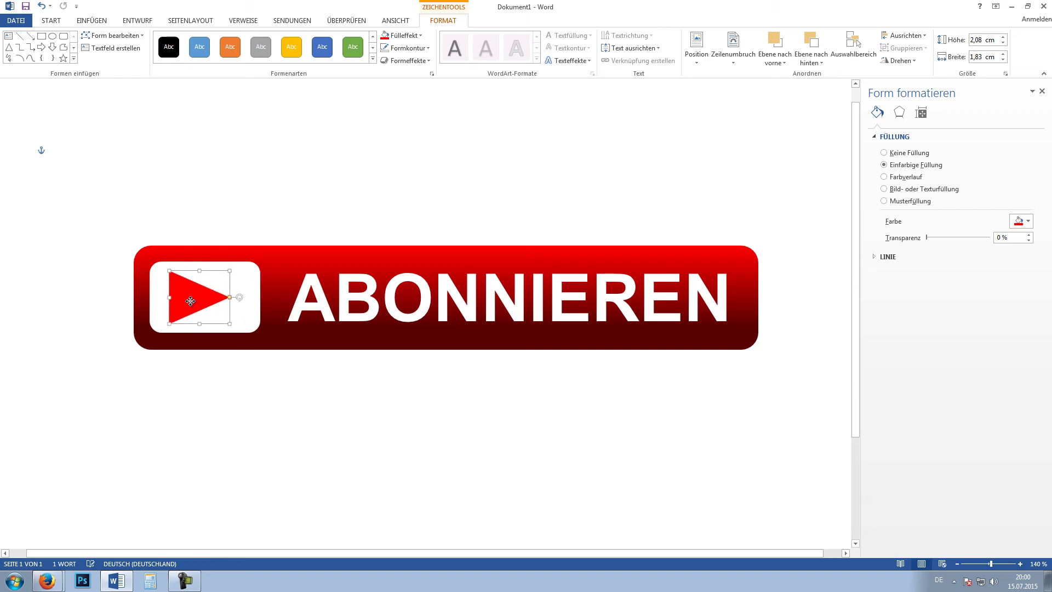
{"action": "left_click", "coordinate": [241, 379]}
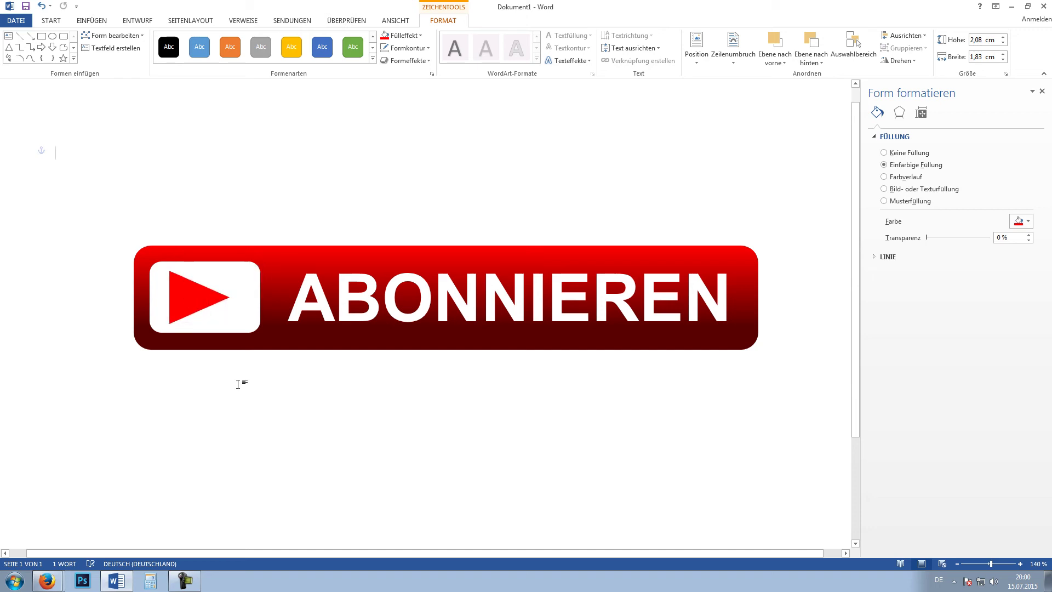
{"action": "left_click", "coordinate": [251, 298]}
{"action": "mouse_move", "coordinate": [259, 297]}
{"action": "left_mouse_down"}
{"action": "mouse_move", "coordinate": [248, 297]}
{"action": "mouse_move", "coordinate": [260, 283]}
{"action": "mouse_move", "coordinate": [217, 302]}
{"action": "left_mouse_up"}
{"action": "left_click", "coordinate": [222, 301]}
Narrow the red button group from its left edge, undoing a text box extension.
{"action": "left_click", "coordinate": [318, 260]}
{"action": "right_click", "coordinate": [317, 260]}
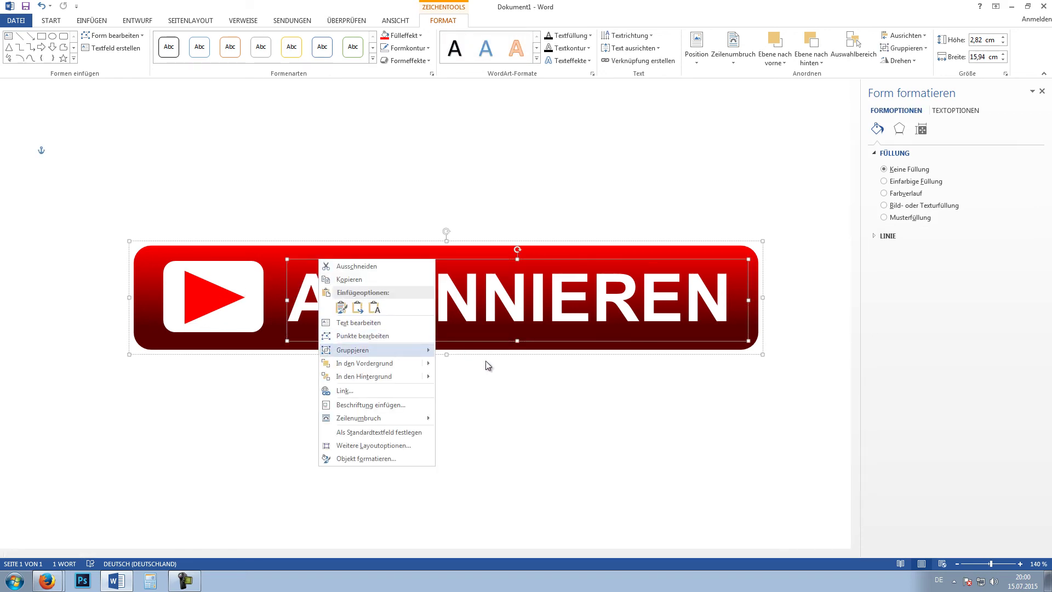
{"action": "left_click", "coordinate": [348, 299]}
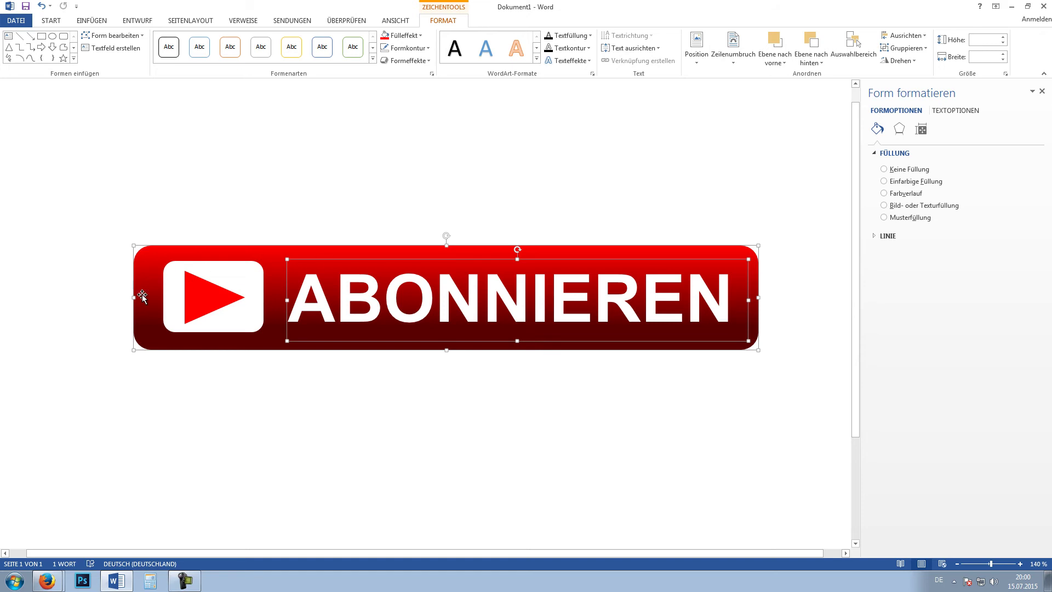
{"action": "left_click_drag", "start_coordinate": [134, 296], "coordinate": [146, 302]}
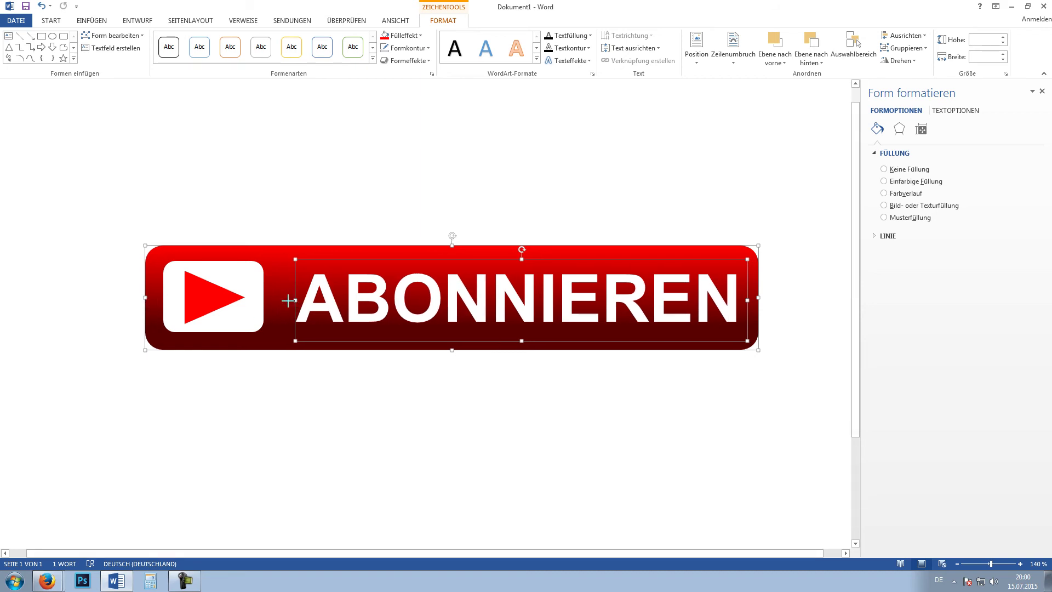
{"action": "left_click_drag", "start_coordinate": [292, 300], "coordinate": [283, 301]}
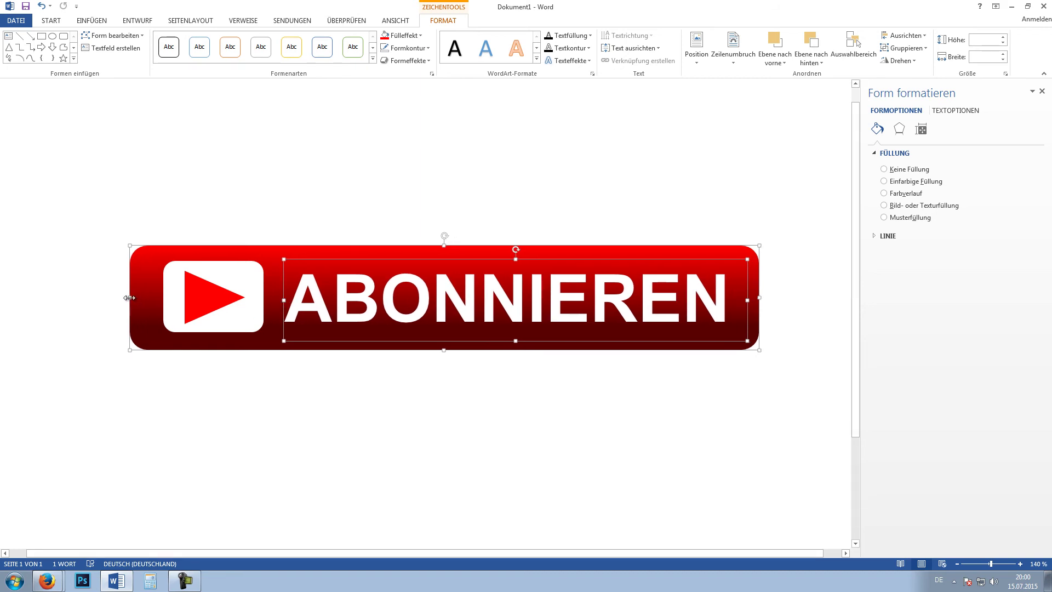
{"action": "key", "text": "ctrl+z"}
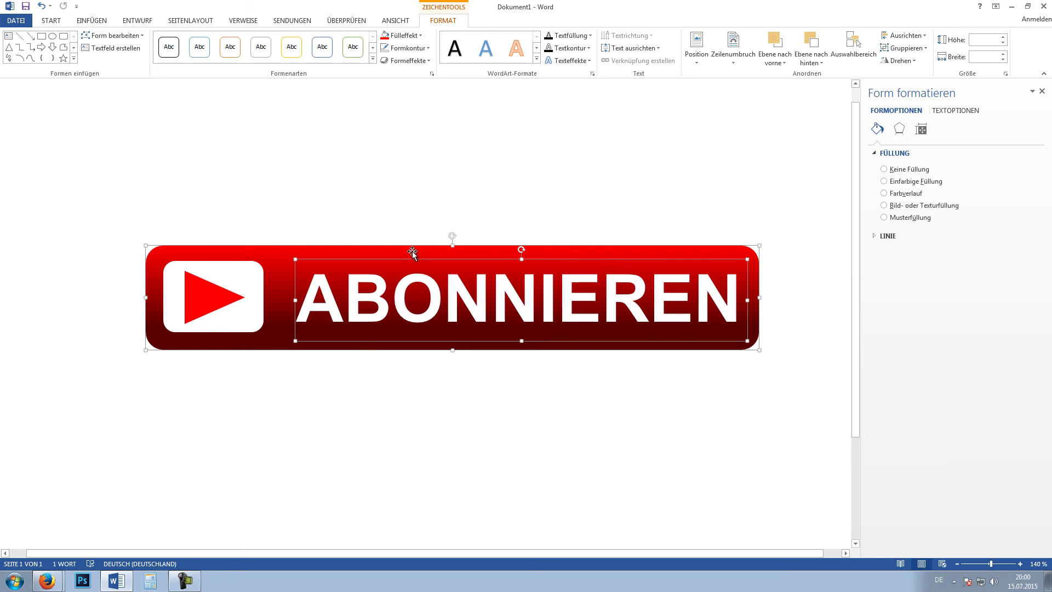
Move the ABONNIEREN text box slightly left beside the white box.
{"action": "right_click", "coordinate": [414, 247]}
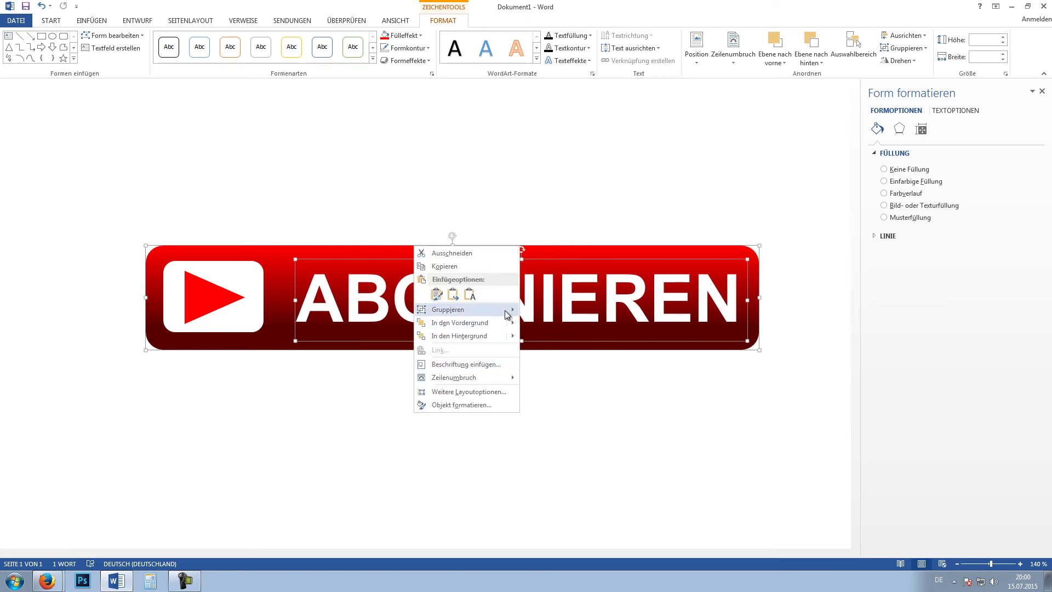
{"action": "left_click", "coordinate": [505, 310]}
{"action": "left_click", "coordinate": [806, 349]}
{"action": "left_click", "coordinate": [718, 257]}
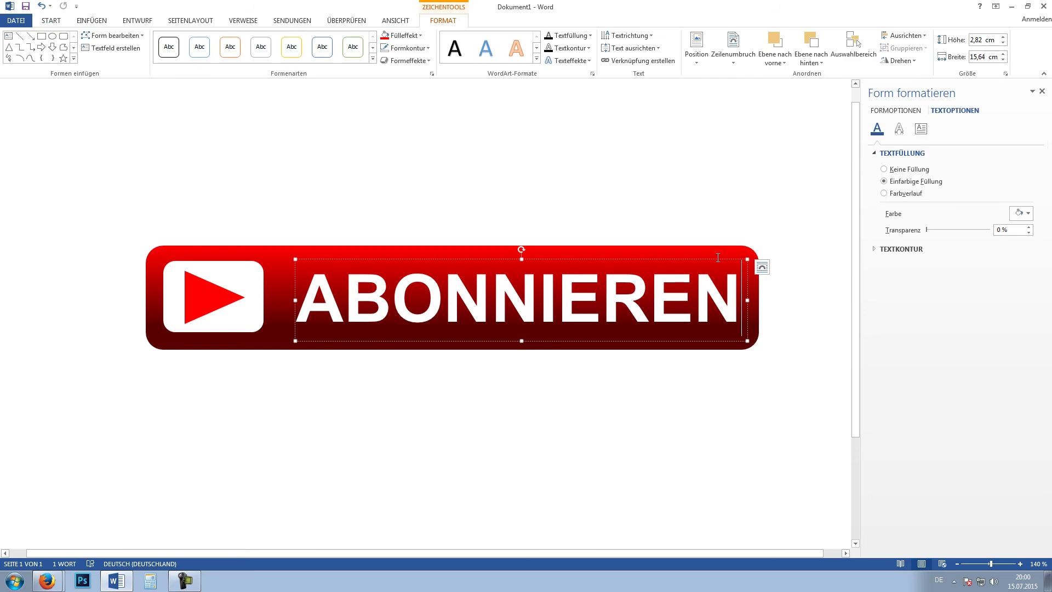
{"action": "left_click_drag", "start_coordinate": [311, 258], "coordinate": [305, 259]}
{"action": "left_click", "coordinate": [325, 383]}
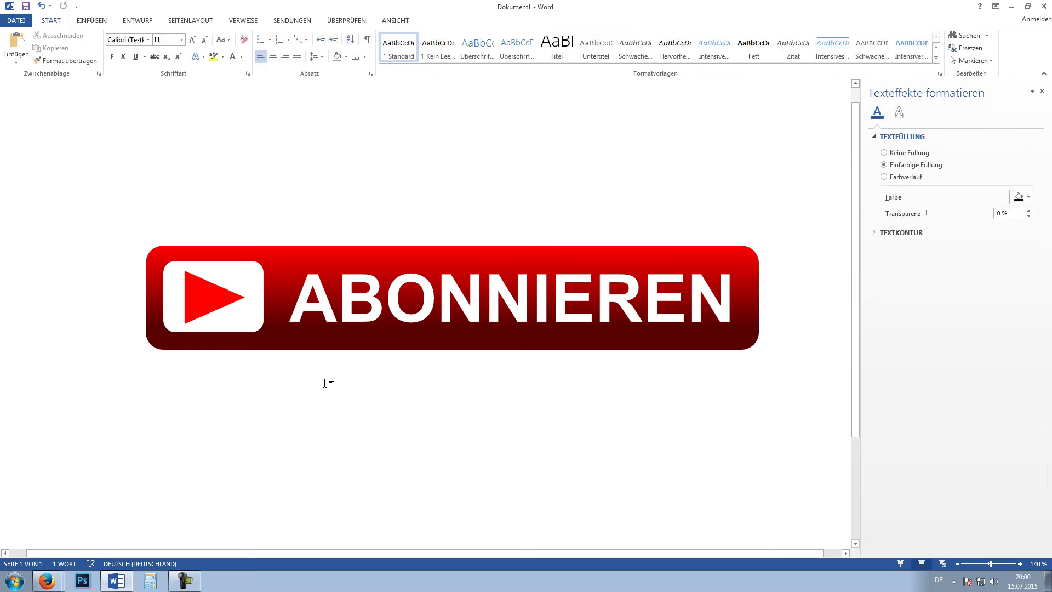
{"action": "left_click", "coordinate": [251, 317]}
{"action": "left_click", "coordinate": [209, 303]}
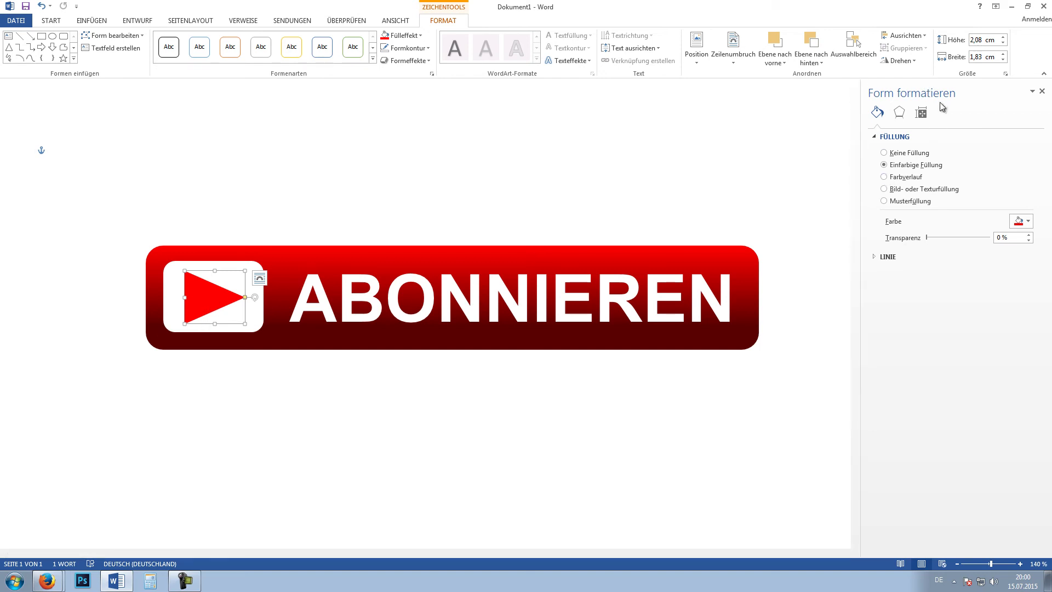
Switch the play triangle's fill to a gradient with a 0° angle in Form formatieren.
{"action": "right_click", "coordinate": [206, 301]}
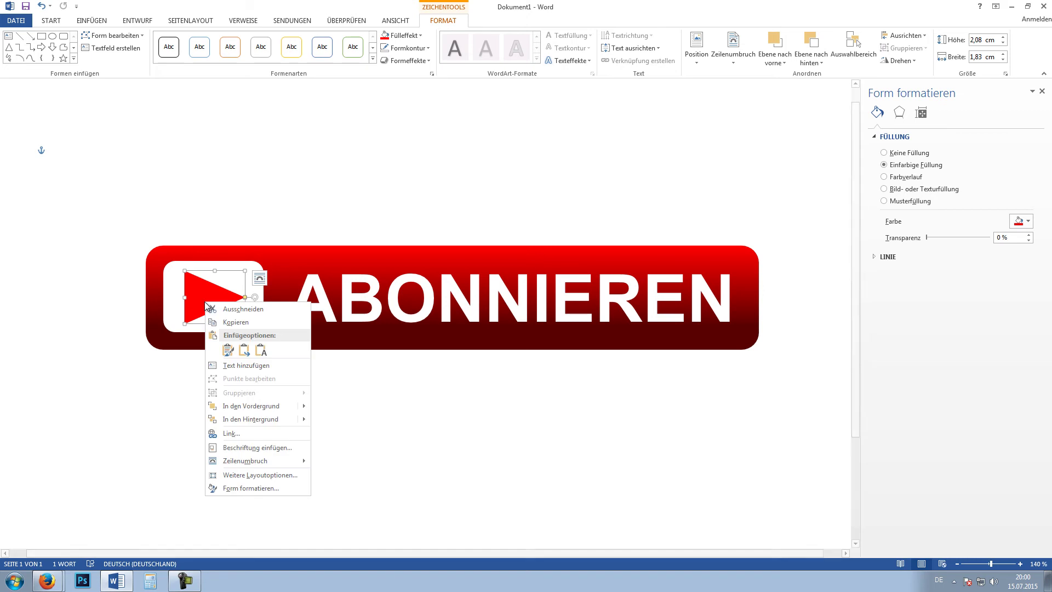
{"action": "left_click", "coordinate": [237, 488]}
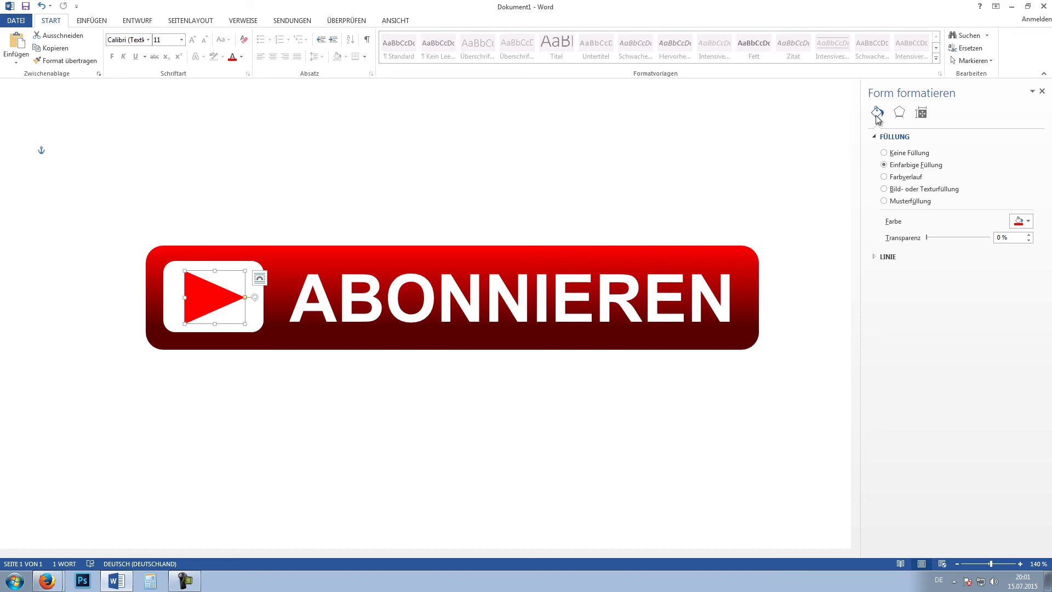
{"action": "left_click", "coordinate": [884, 177]}
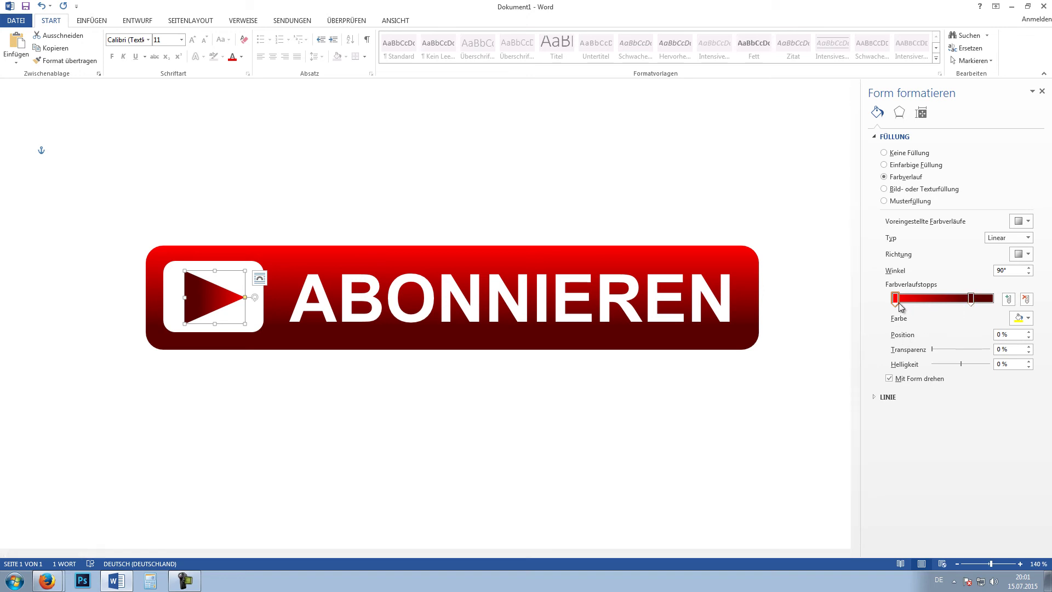
{"action": "left_click", "coordinate": [713, 257]}
{"action": "left_click", "coordinate": [673, 252]}
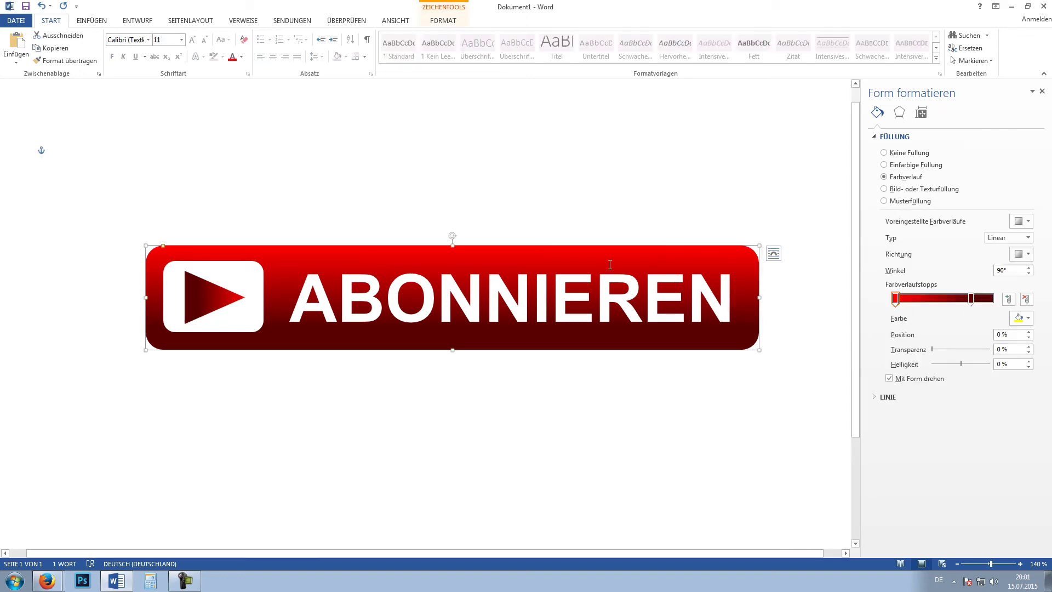
{"action": "left_click", "coordinate": [193, 299]}
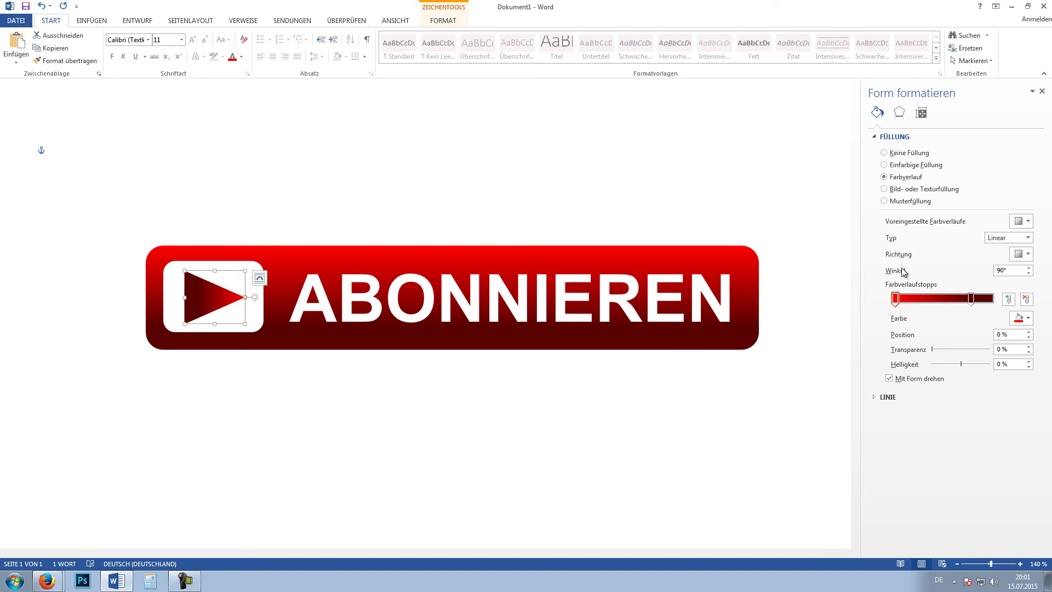
{"action": "left_click", "coordinate": [1010, 269]}
{"action": "type", "text": "0"}
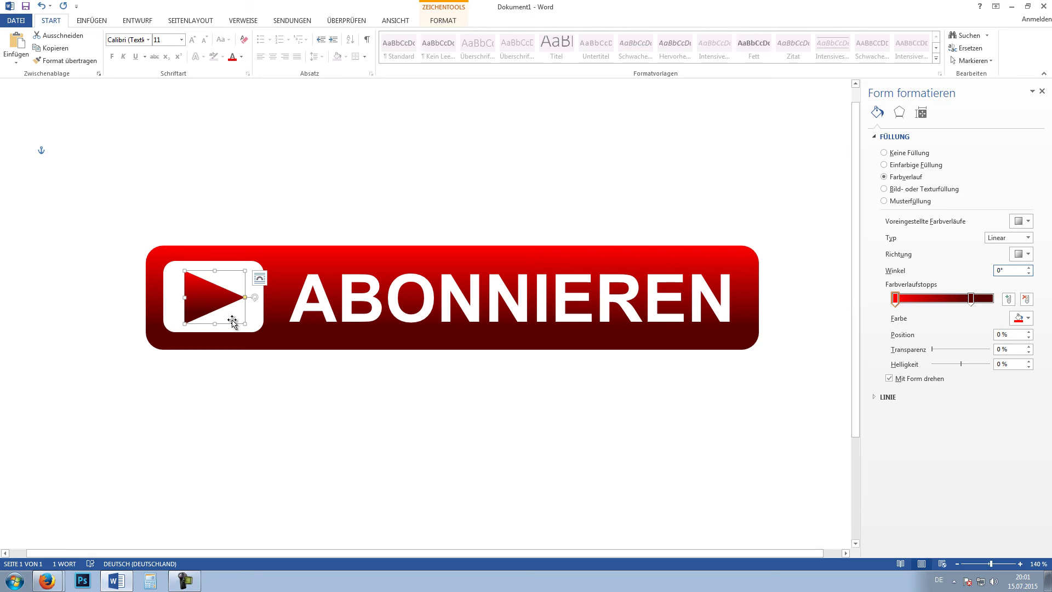
{"action": "left_click", "coordinate": [257, 408]}
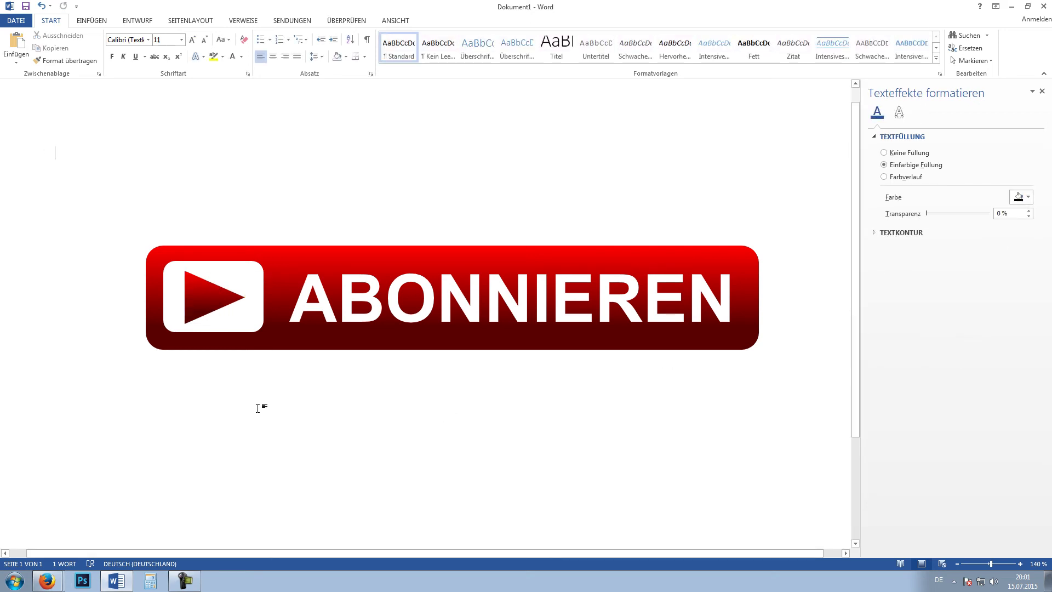
Reposition the right gradient stop so the triangle shades from bright red to dark red.
{"action": "left_click", "coordinate": [213, 305]}
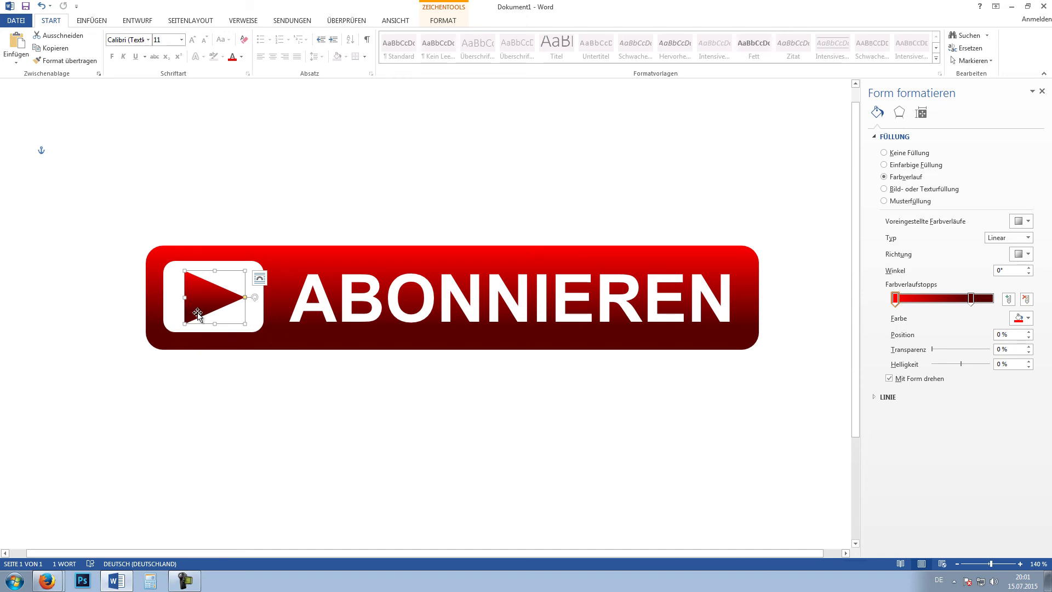
{"action": "mouse_move", "coordinate": [971, 299]}
{"action": "left_mouse_down"}
{"action": "mouse_move", "coordinate": [997, 305]}
{"action": "mouse_move", "coordinate": [983, 308]}
{"action": "left_mouse_up"}
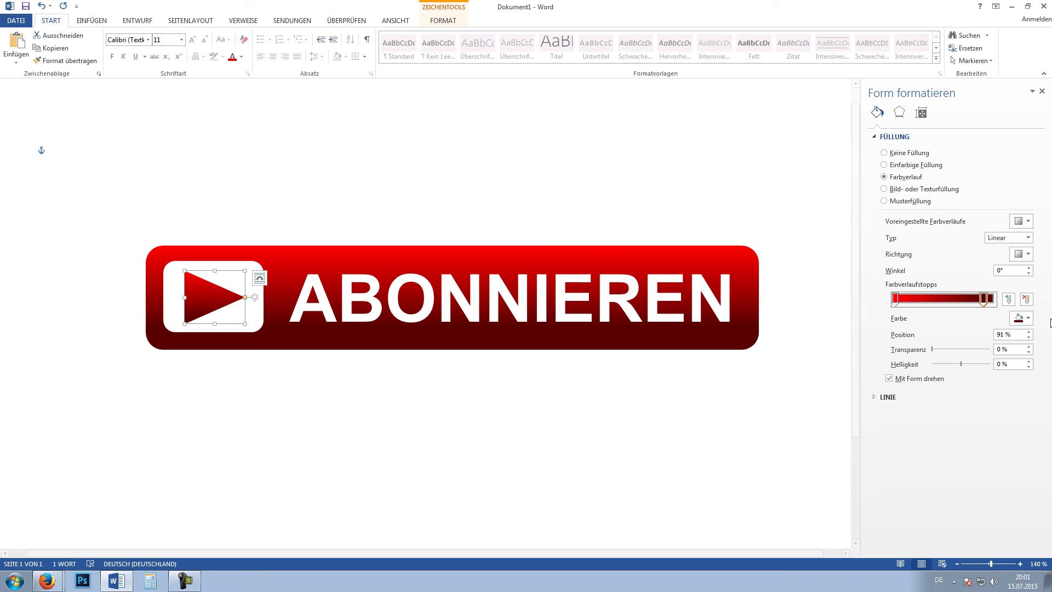
{"action": "mouse_move", "coordinate": [983, 302]}
{"action": "left_mouse_down"}
{"action": "mouse_move", "coordinate": [943, 299]}
{"action": "mouse_move", "coordinate": [986, 298]}
{"action": "mouse_move", "coordinate": [977, 298]}
{"action": "left_mouse_up"}
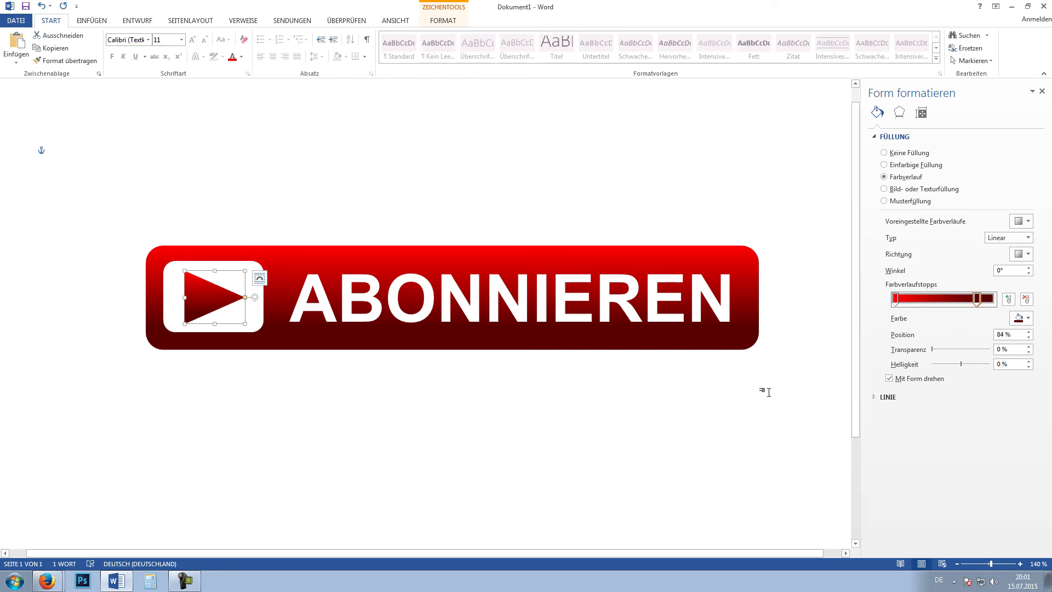
{"action": "left_click", "coordinate": [680, 404]}
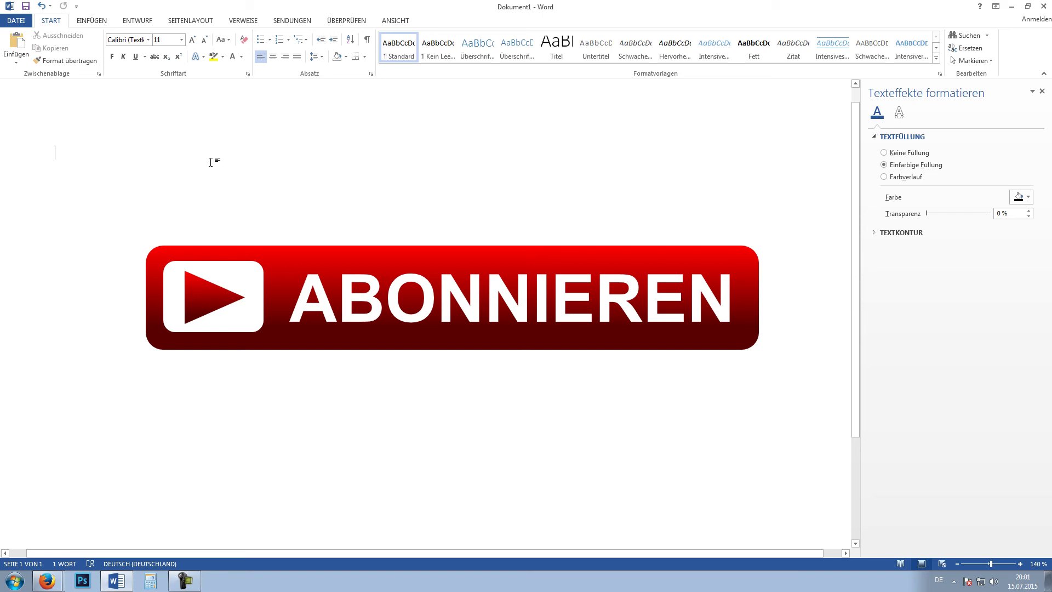
Group the text box, red background, white box and play triangle, then copy the group.
{"action": "left_click", "coordinate": [293, 253]}
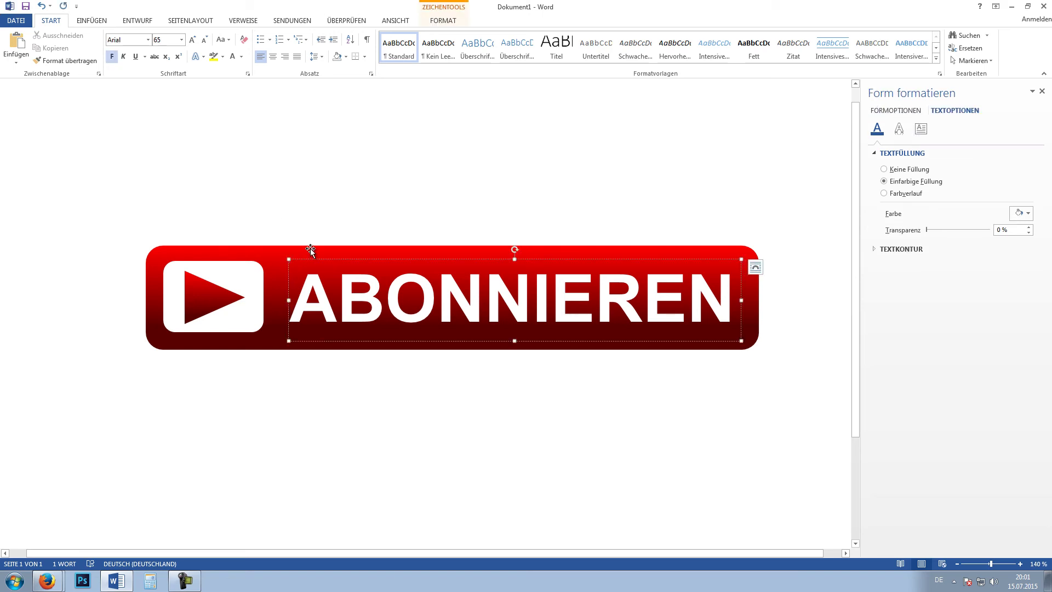
{"action": "left_click", "coordinate": [311, 251], "text": "shift"}
{"action": "left_click", "coordinate": [216, 299], "text": "shift"}
{"action": "left_click", "coordinate": [254, 280], "text": "shift"}
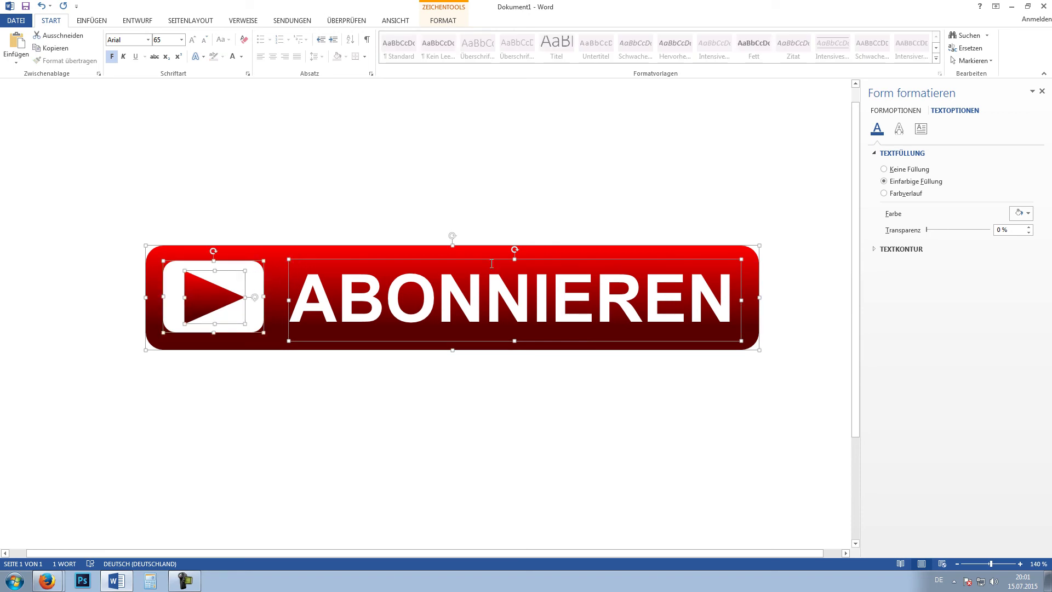
{"action": "right_click", "coordinate": [444, 259]}
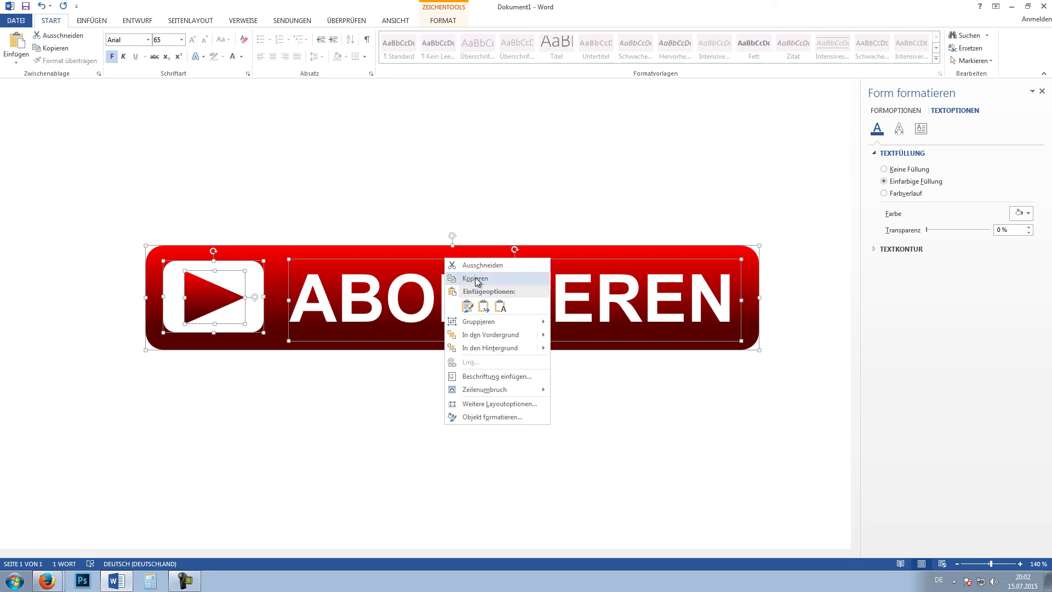
{"action": "left_click", "coordinate": [570, 325]}
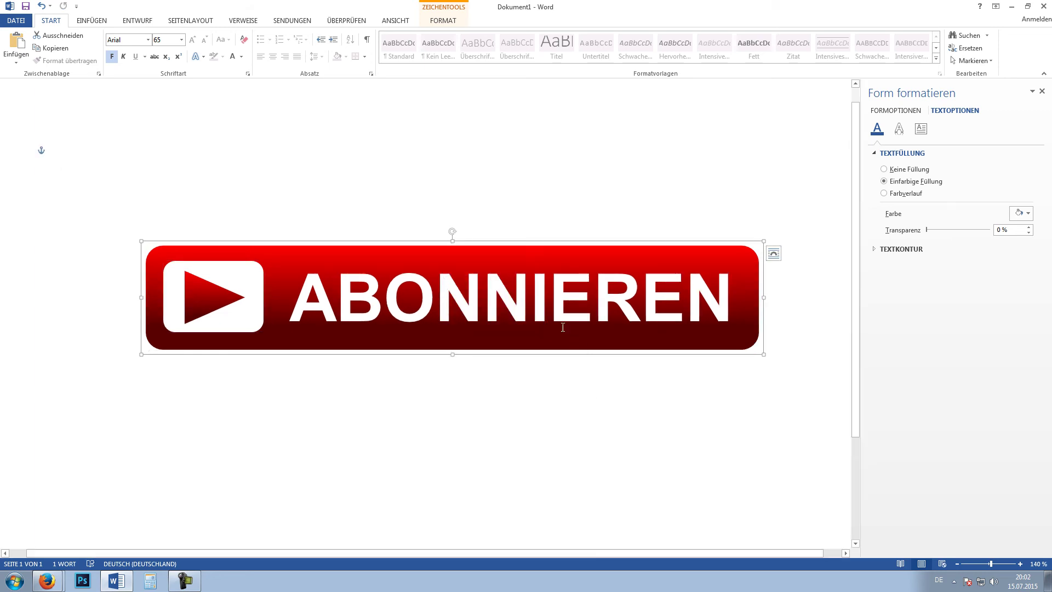
{"action": "right_click", "coordinate": [504, 241]}
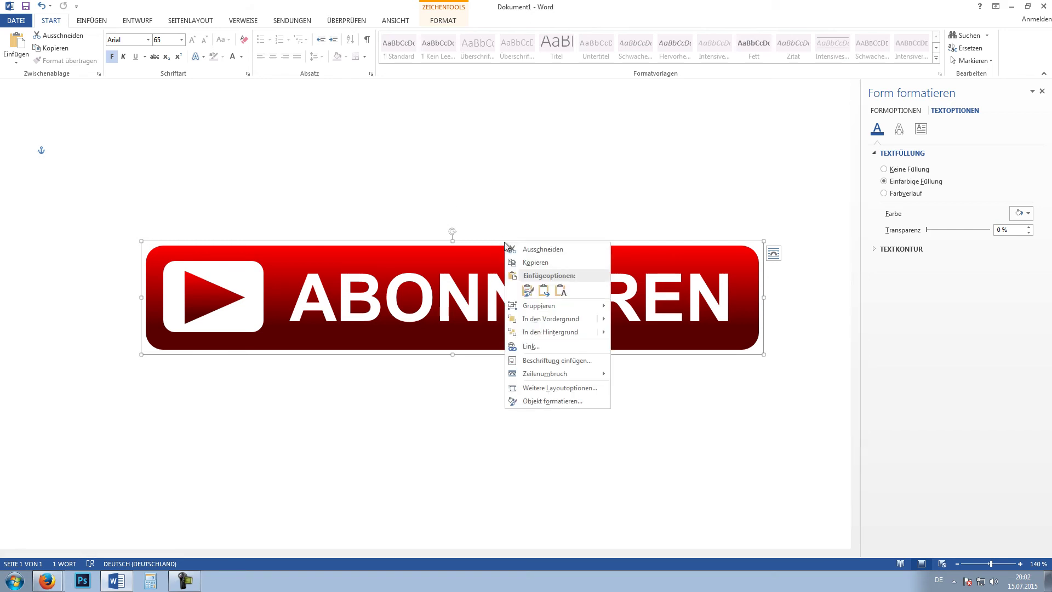
{"action": "left_click", "coordinate": [529, 264]}
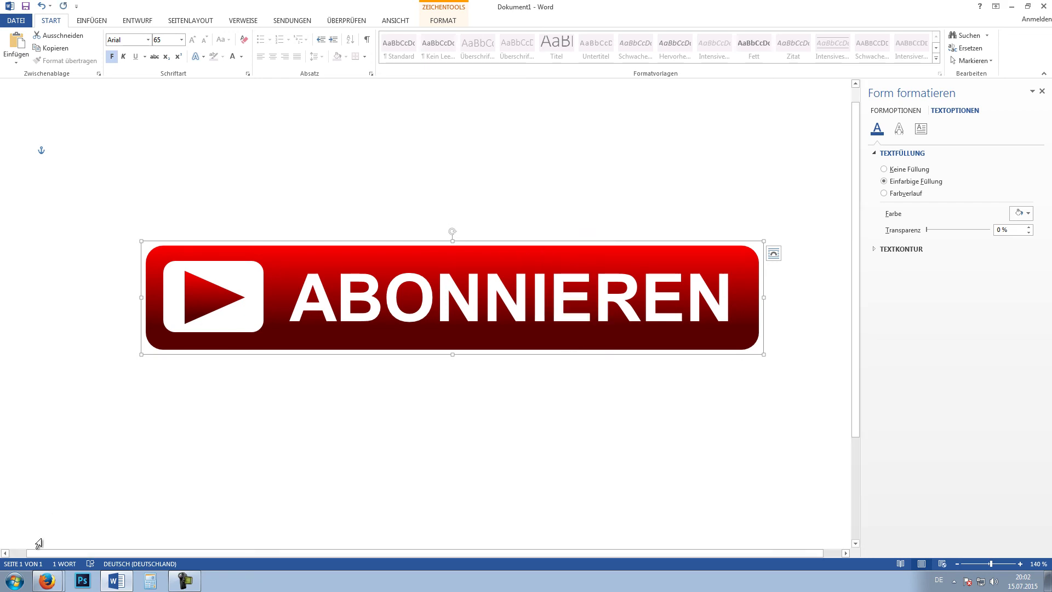
Open Paint maximised, enlarge the canvas to 1914 × 750 px and paste the button.
{"action": "left_click", "coordinate": [15, 580]}
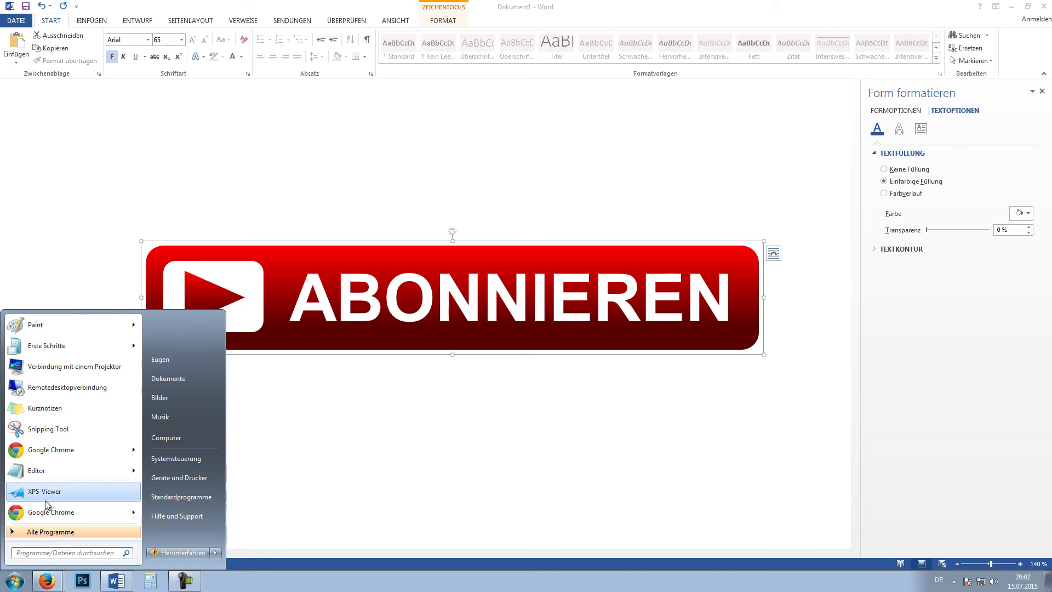
{"action": "left_click", "coordinate": [76, 325]}
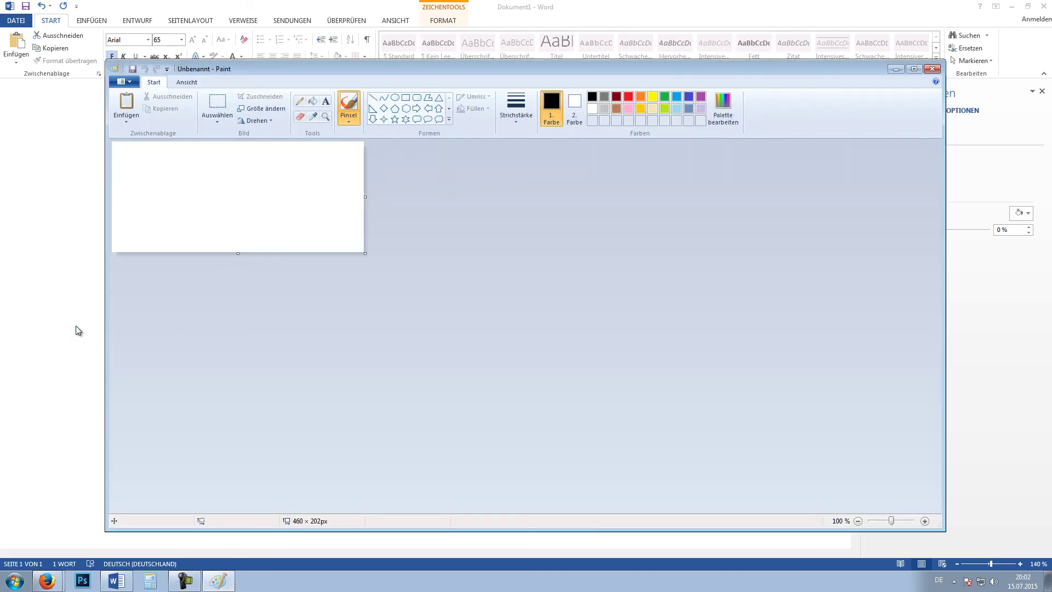
{"action": "left_click", "coordinate": [135, 109]}
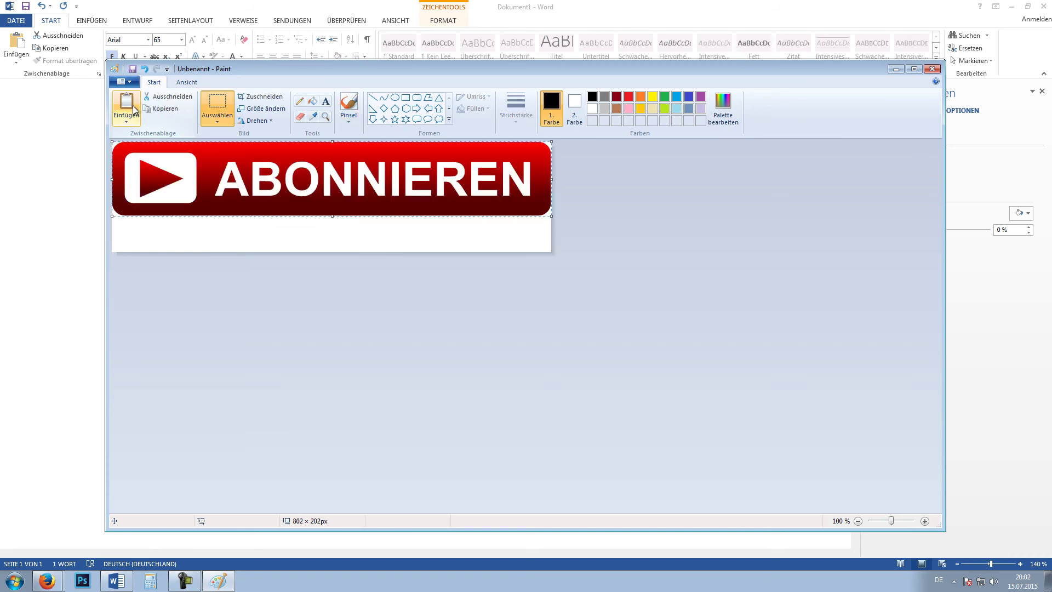
{"action": "double_click", "coordinate": [546, 69]}
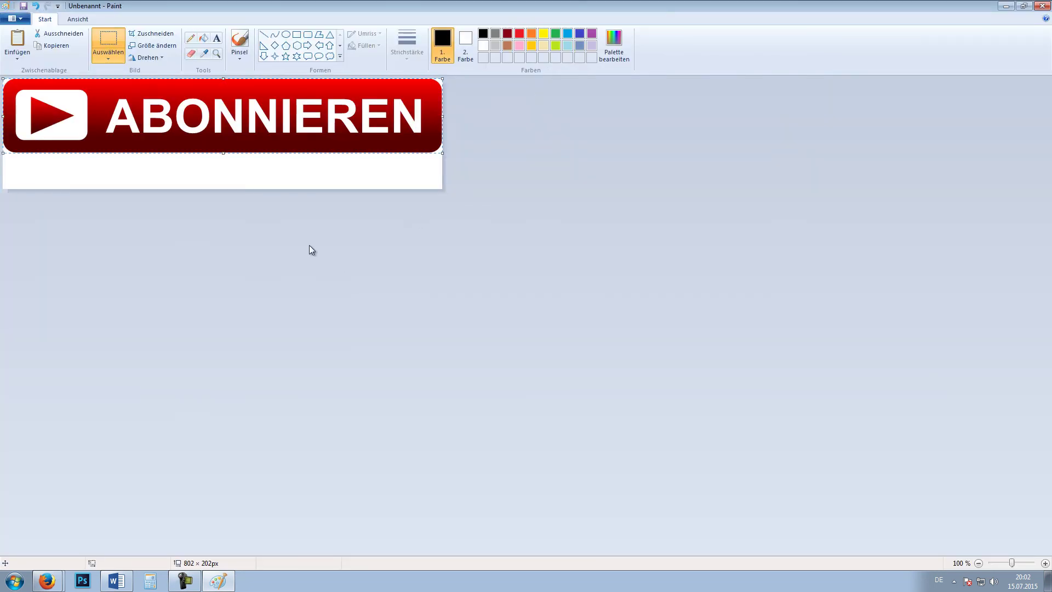
{"action": "left_click", "coordinate": [417, 178]}
{"action": "left_click", "coordinate": [35, 7]}
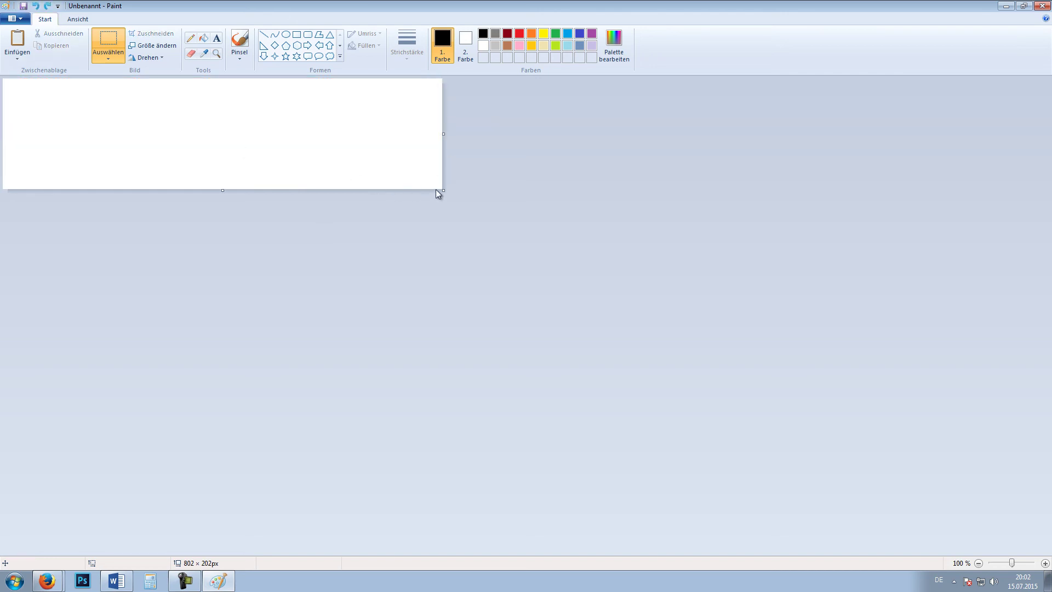
{"action": "left_click_drag", "start_coordinate": [443, 192], "coordinate": [1049, 489]}
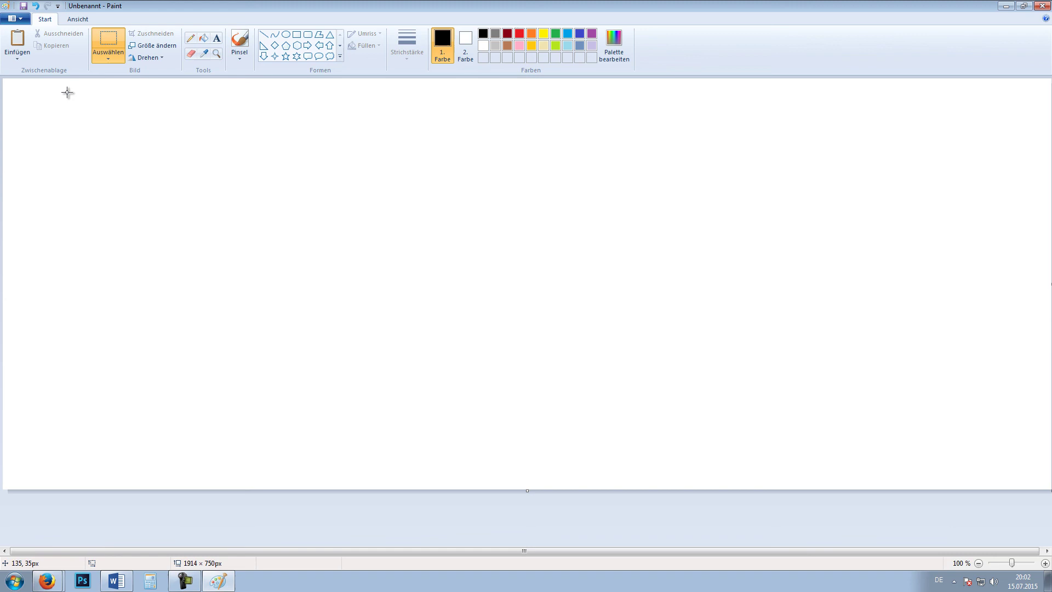
{"action": "left_click", "coordinate": [13, 44]}
{"action": "left_click", "coordinate": [554, 323]}
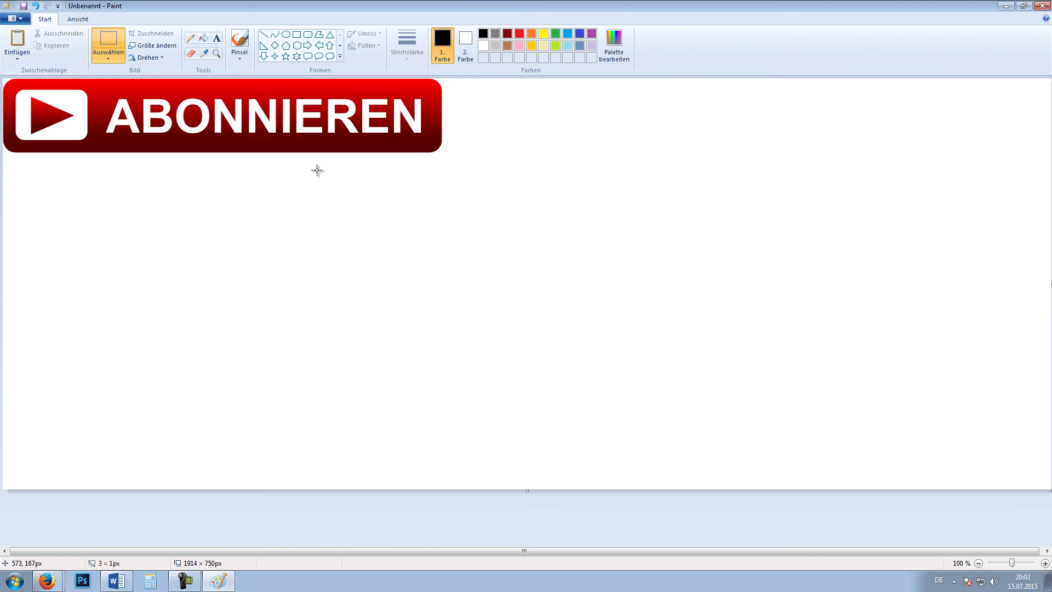
Trim the Paint canvas tightly around the button to 811 × 143 px.
{"action": "left_click_drag", "start_coordinate": [884, 551], "coordinate": [986, 551]}
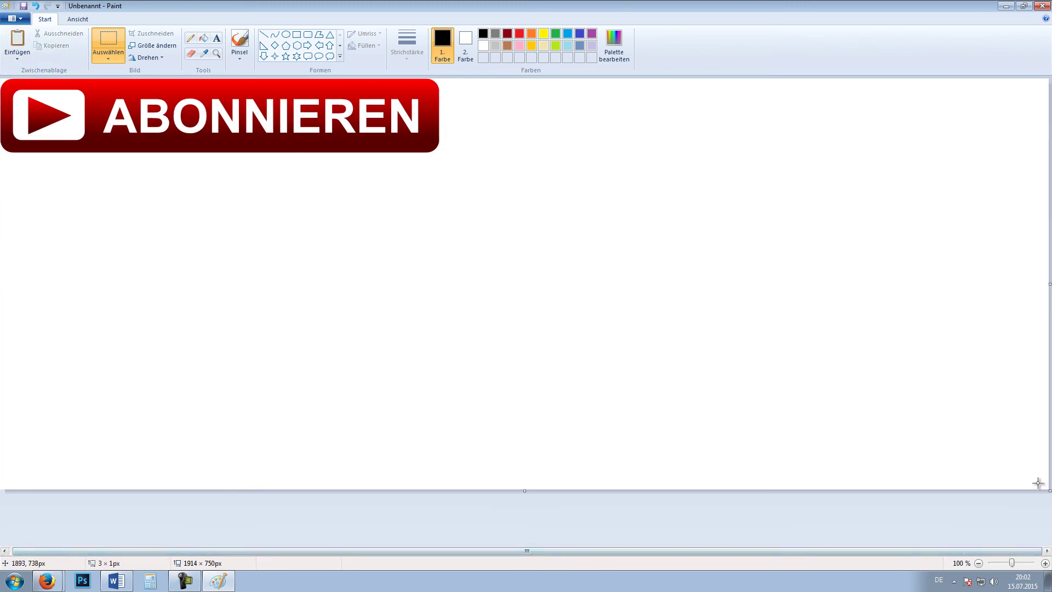
{"action": "left_click_drag", "start_coordinate": [1049, 489], "coordinate": [448, 163]}
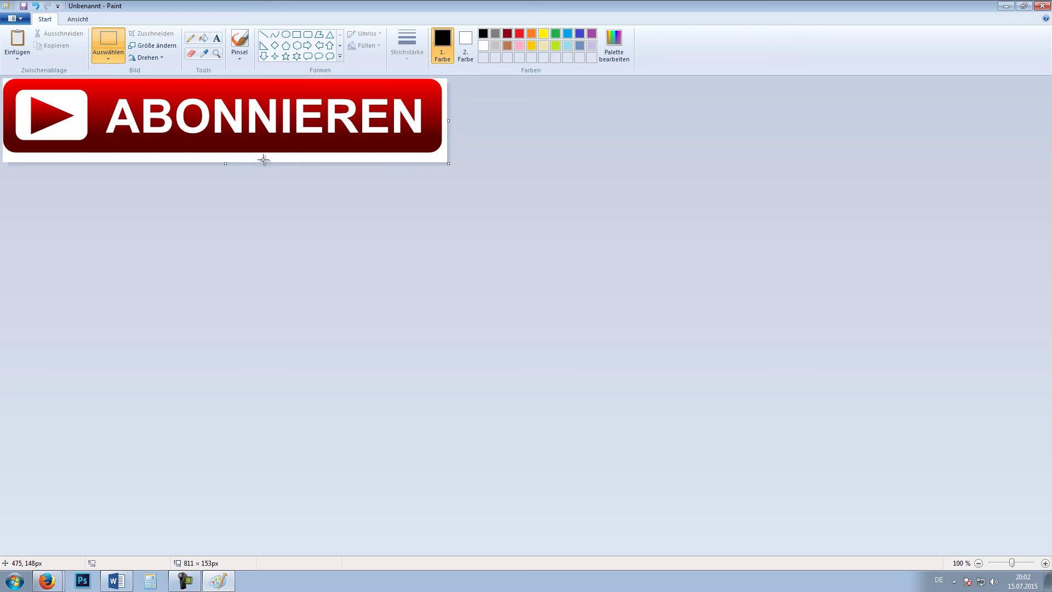
{"action": "left_click", "coordinate": [83, 582]}
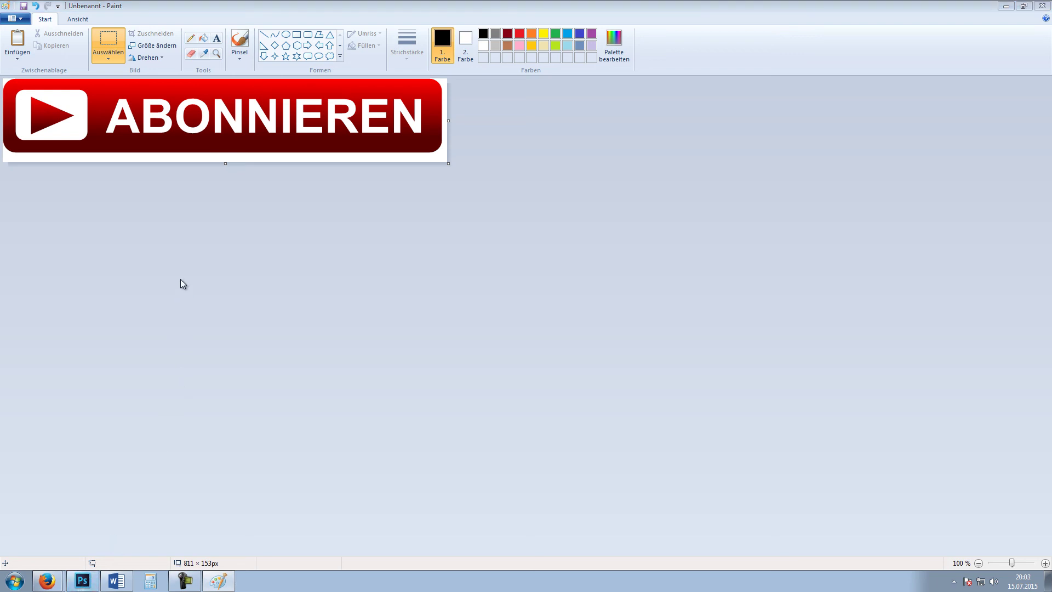
{"action": "left_click_drag", "start_coordinate": [225, 163], "coordinate": [226, 158]}
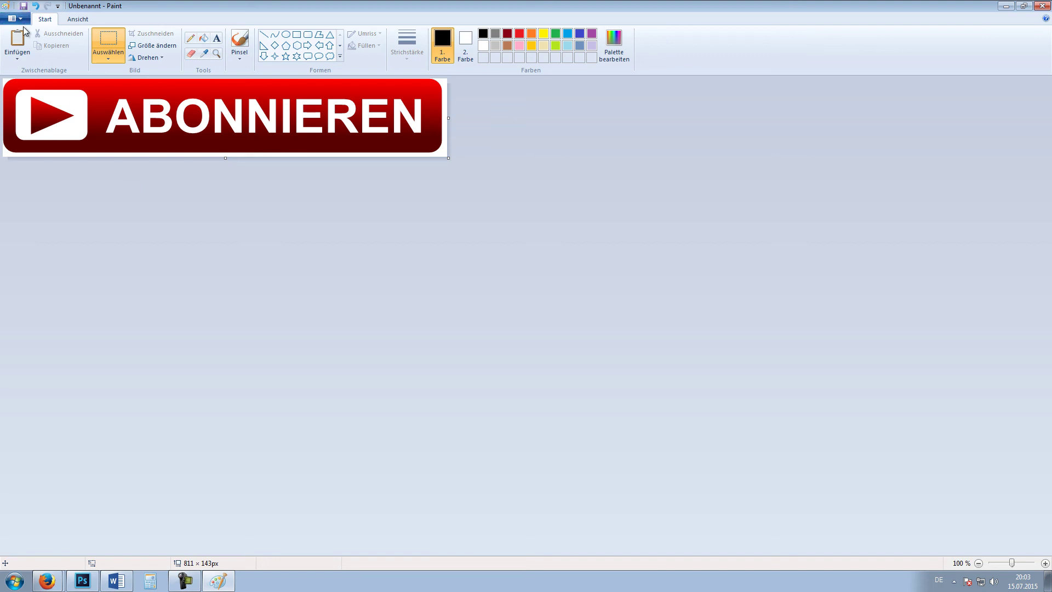
Bring Photoshop forward and call up its Open command.
{"action": "key", "text": "alt+Tab"}
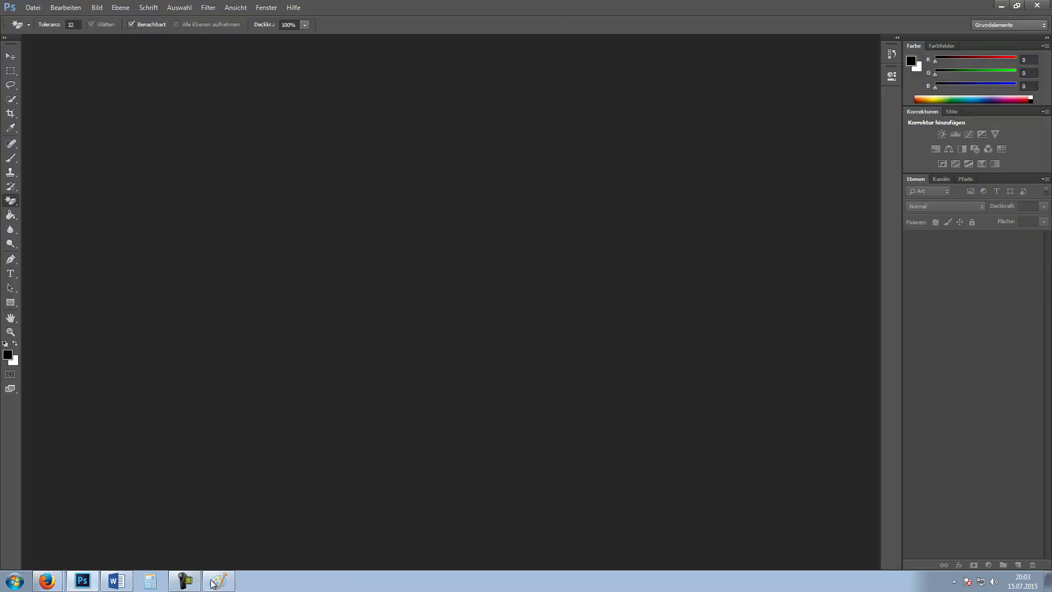
{"action": "left_click", "coordinate": [213, 582]}
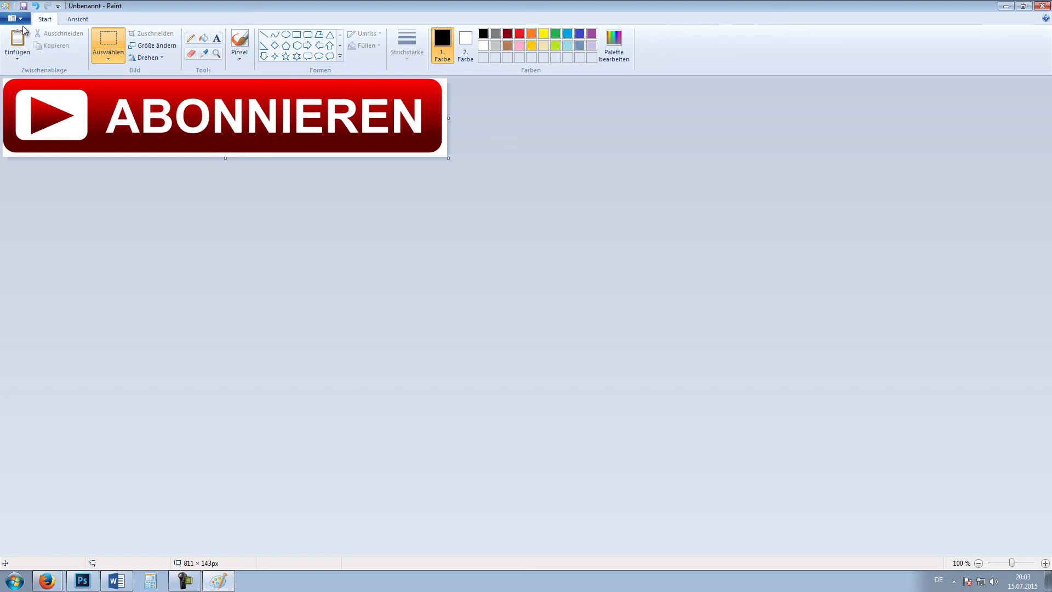
{"action": "left_click", "coordinate": [84, 583]}
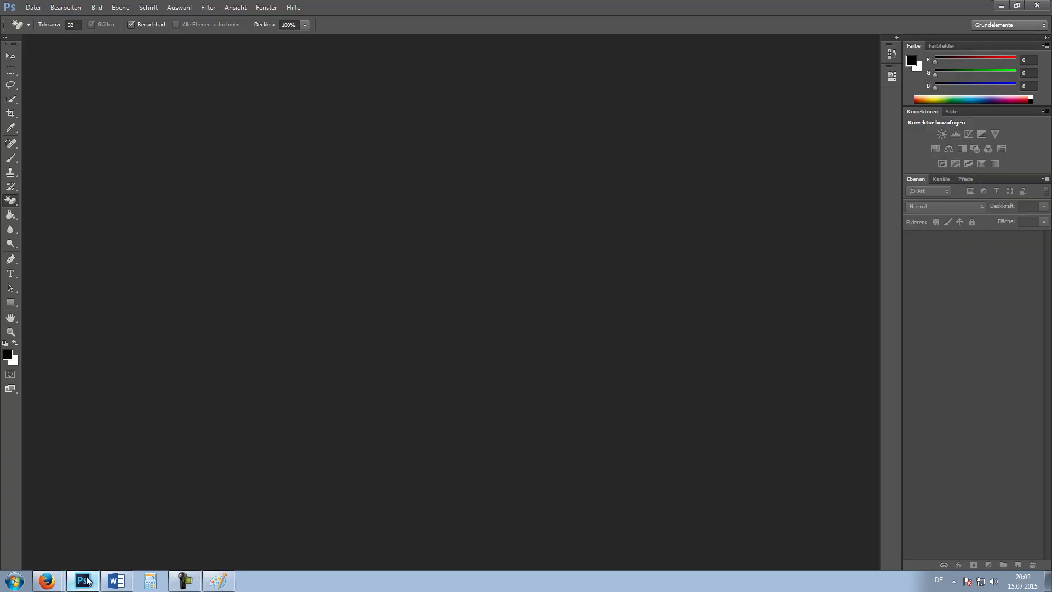
{"action": "left_click", "coordinate": [37, 7]}
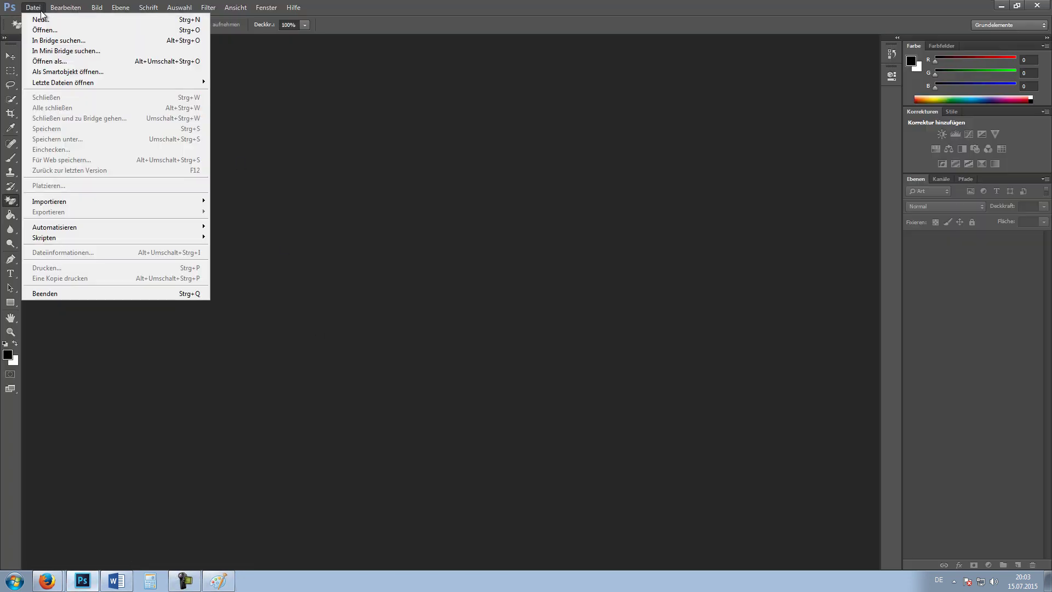
{"action": "left_click", "coordinate": [62, 32]}
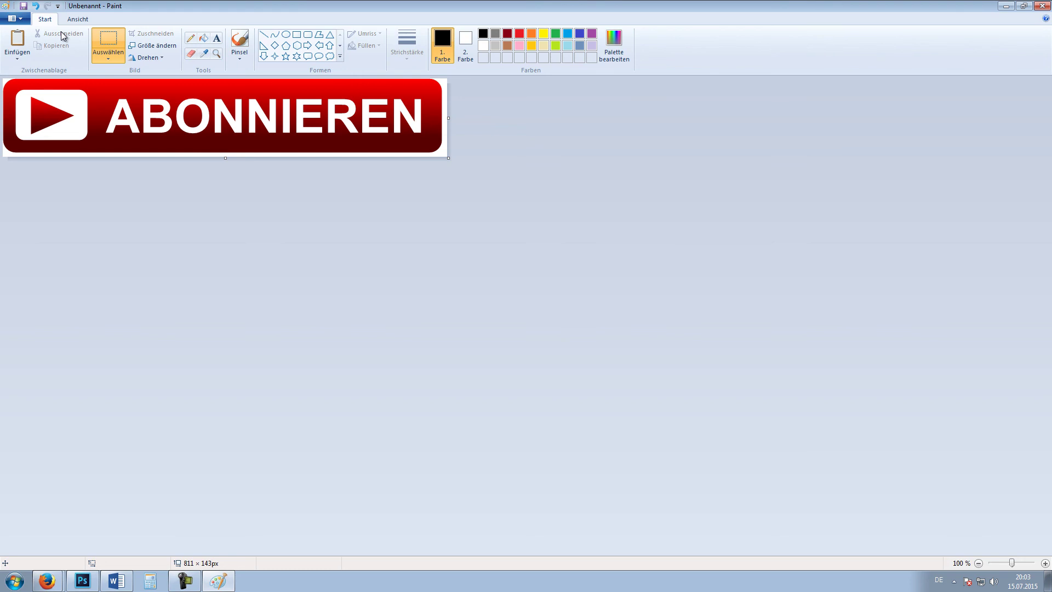
Save the Paint image as 'Unbenannt 3' in 24-bit bitmap format.
{"action": "key", "text": "ctrl+s"}
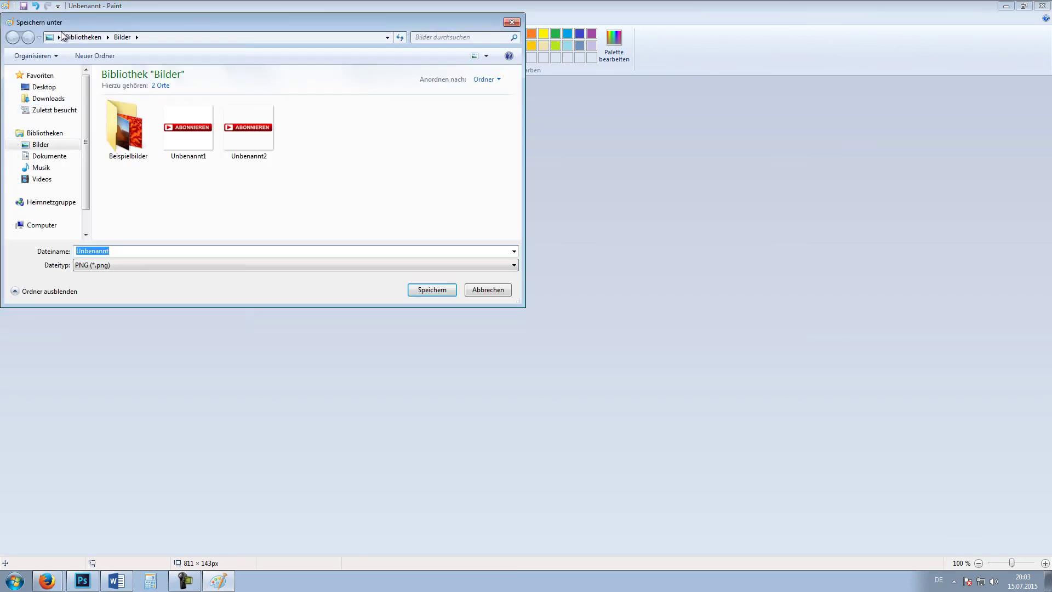
{"action": "key", "text": "End"}
{"action": "type", "text": "3"}
{"action": "key", "text": "alt+Down"}
{"action": "key", "text": "Home"}
{"action": "key", "text": "Down"}
{"action": "key", "text": "Down"}
{"action": "key", "text": "Down"}
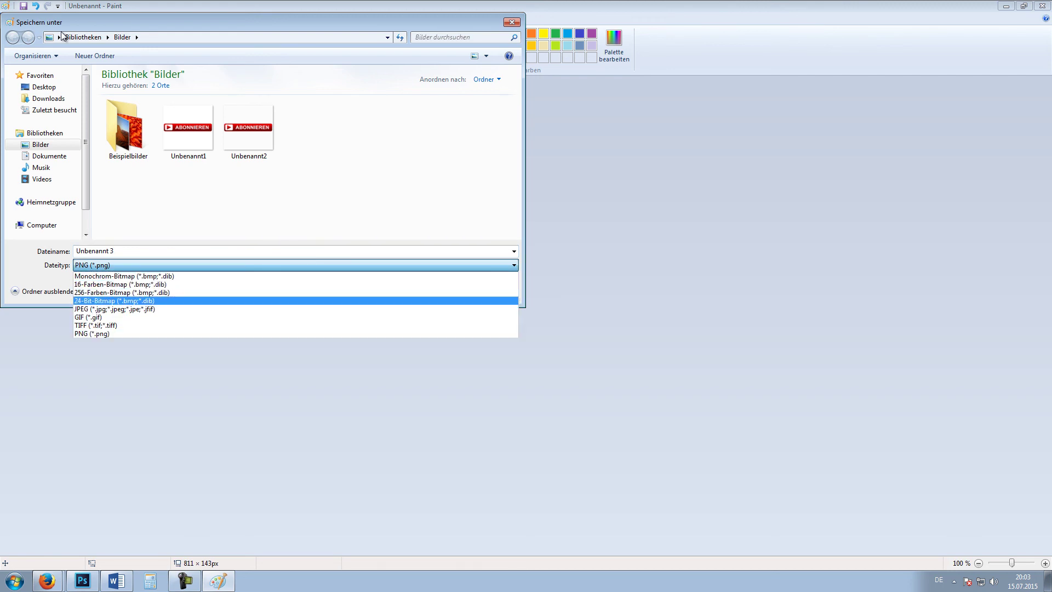
{"action": "key", "text": "Return"}
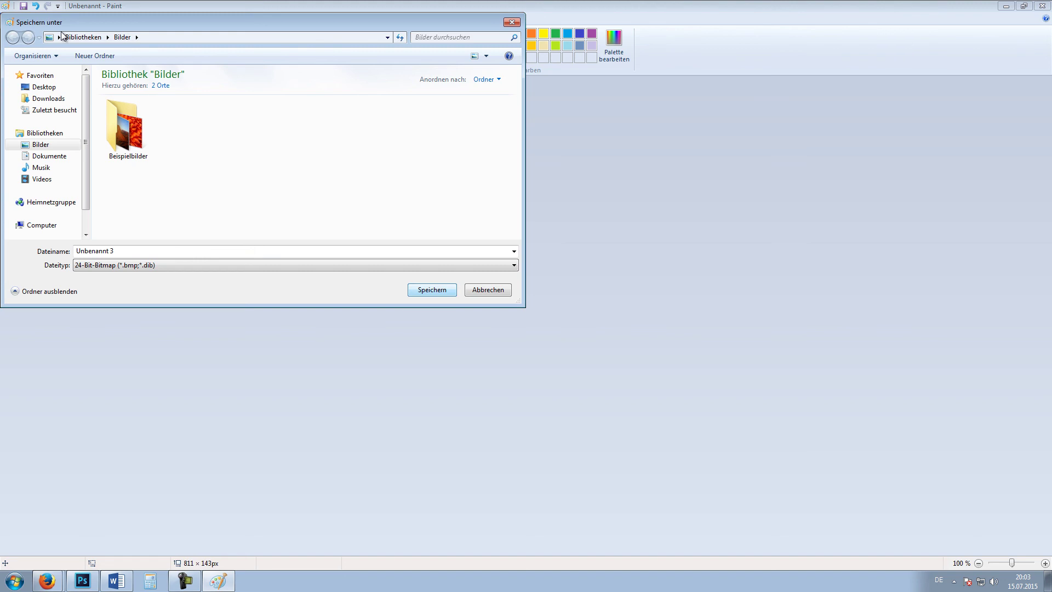
{"action": "key", "text": "Return"}
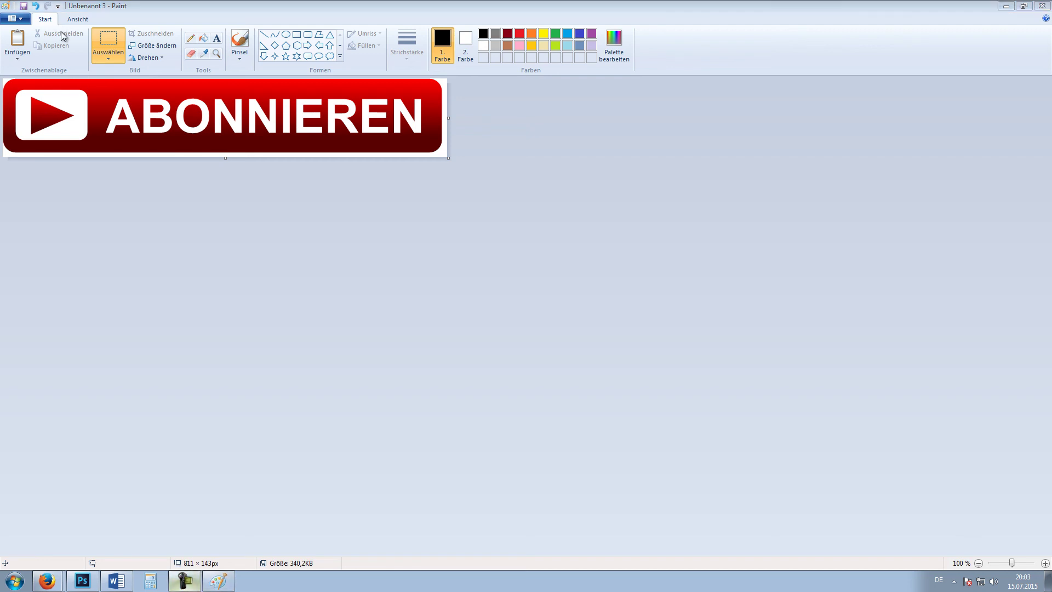
Open the Unbenannt 3 bitmap in Photoshop.
{"action": "key", "text": "alt+Tab"}
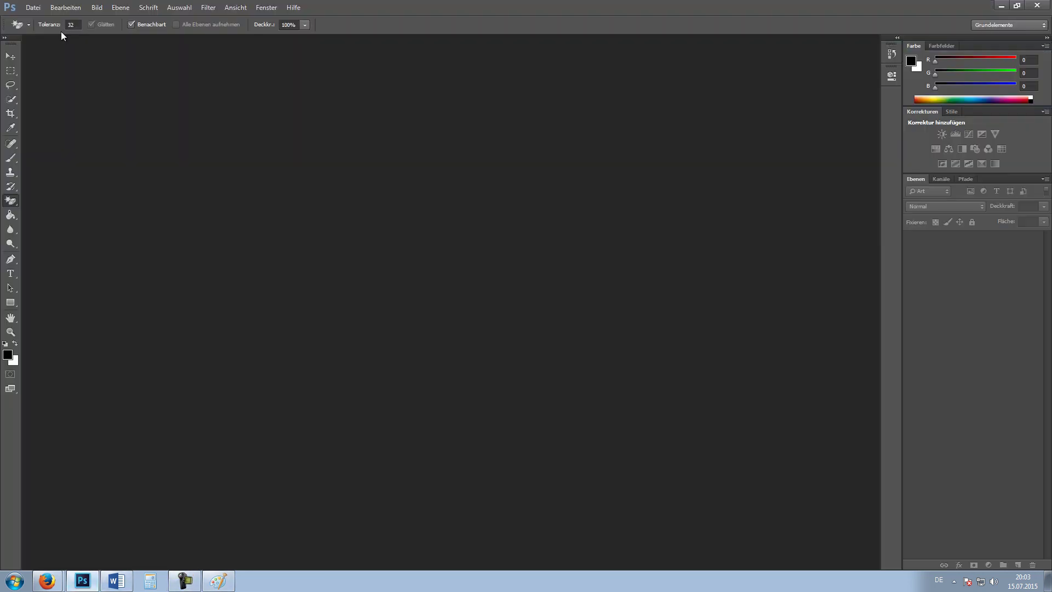
{"action": "key", "text": "alt+d"}
{"action": "left_click", "coordinate": [62, 32]}
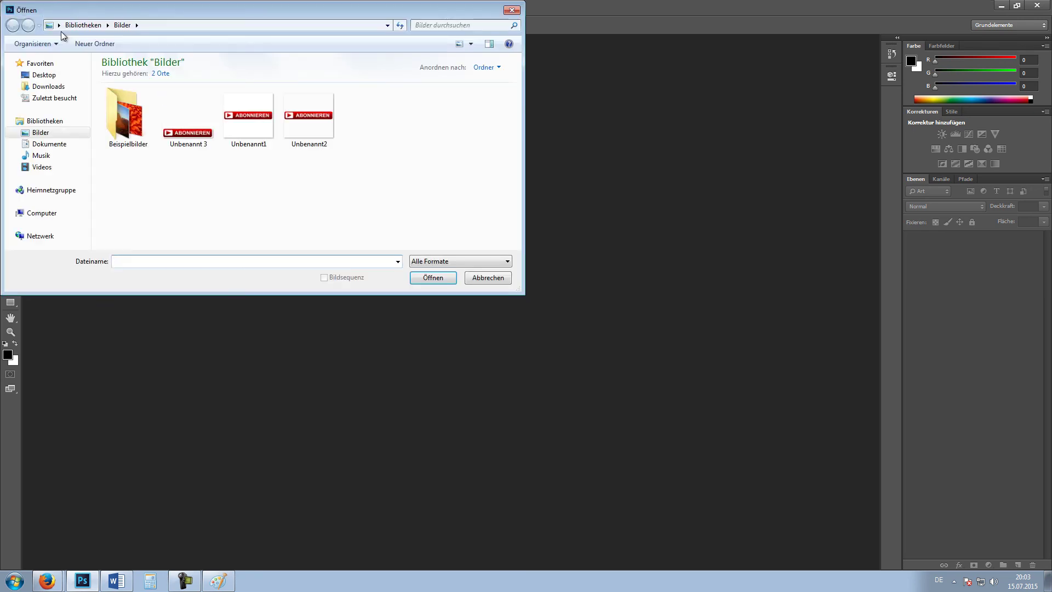
{"action": "key", "text": "Down"}
{"action": "key", "text": "Return"}
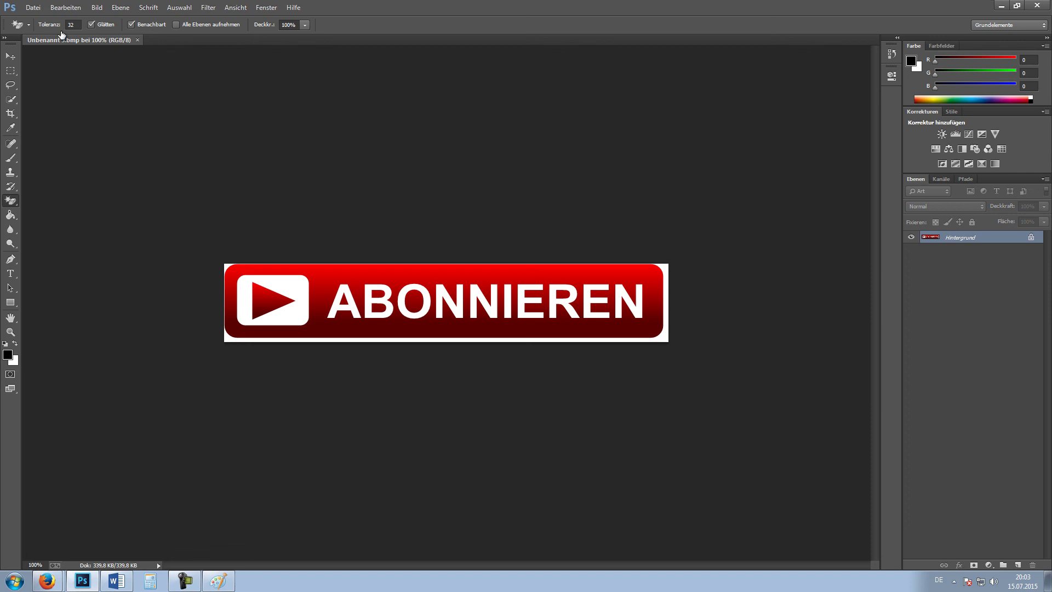
Convert the Hintergrund layer into Ebene 0 and choose the Magic Eraser tool.
{"action": "right_click", "coordinate": [959, 238]}
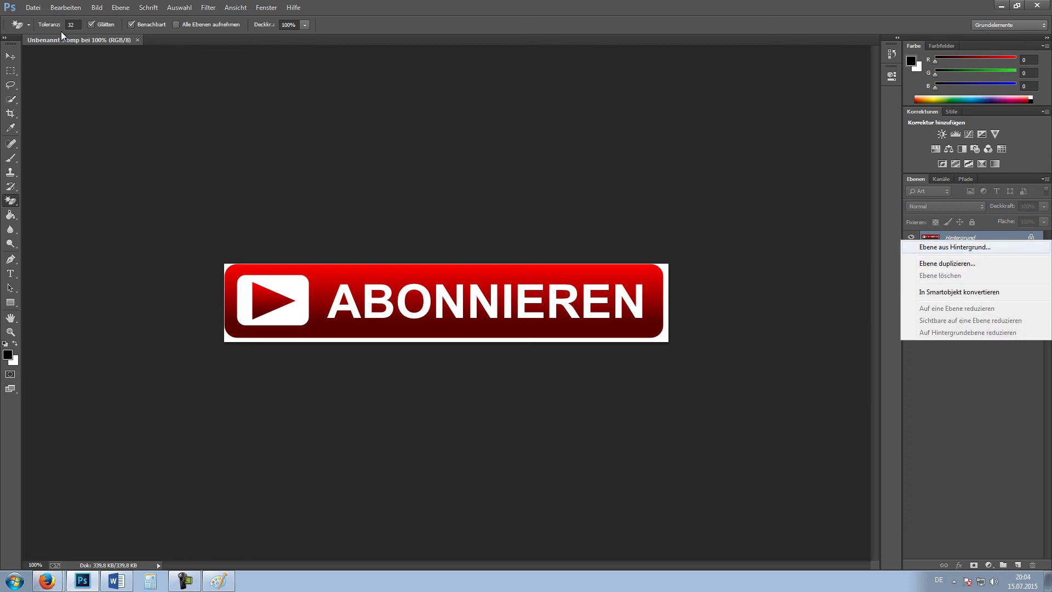
{"action": "key", "text": "Return"}
{"action": "key", "text": "Return"}
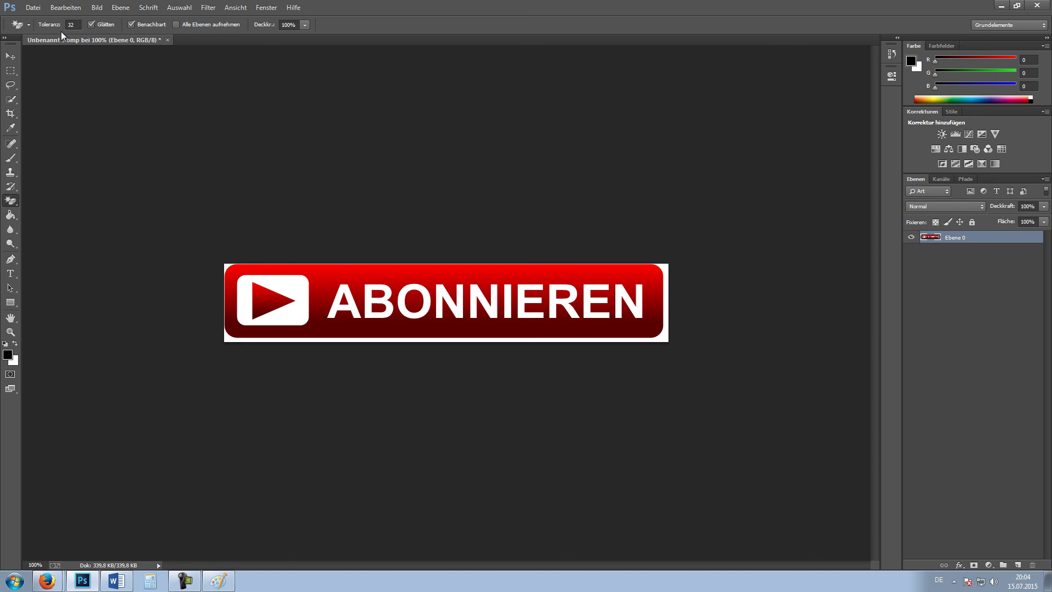
{"action": "right_click", "coordinate": [978, 238]}
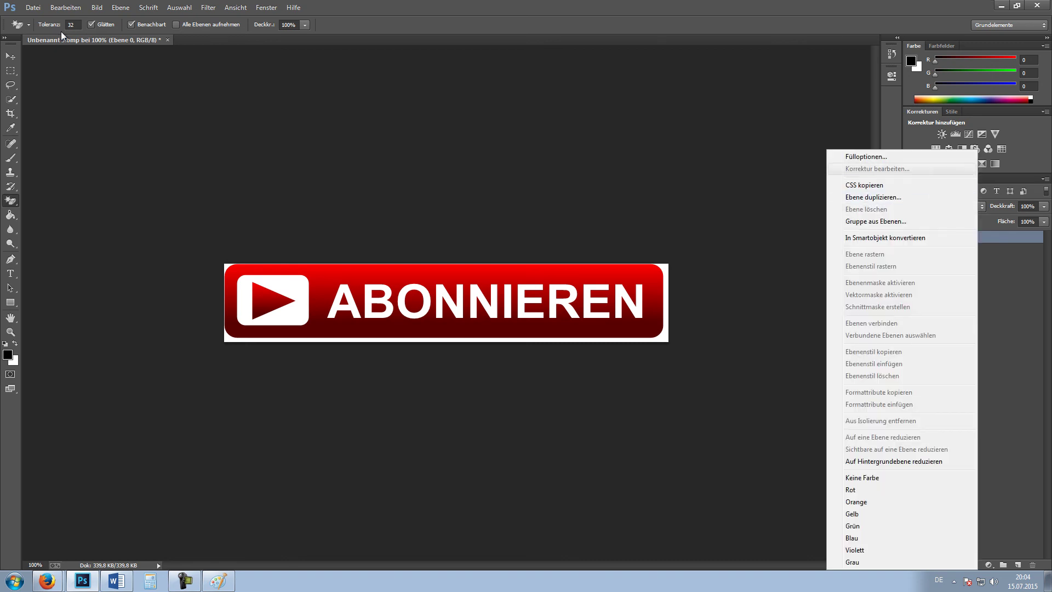
{"action": "key", "text": "Escape"}
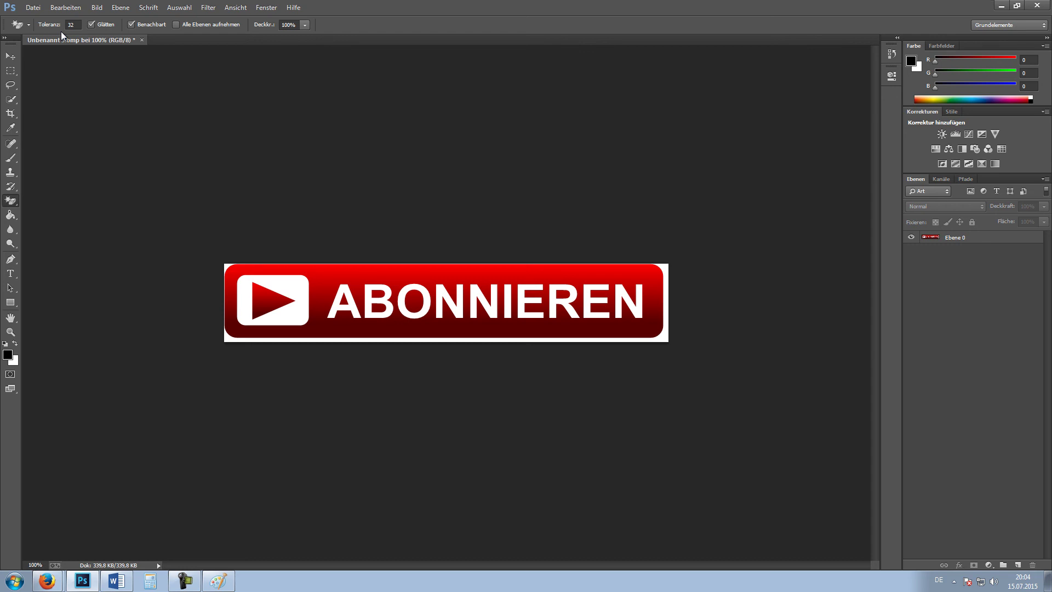
{"action": "key", "text": "ctrl+alt+a"}
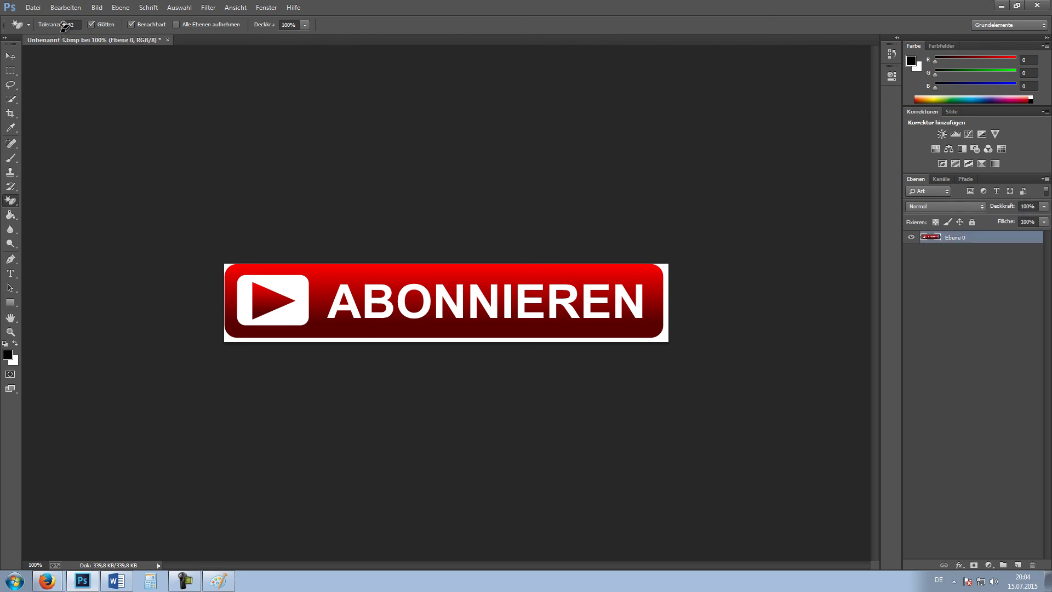
{"action": "right_click", "coordinate": [10, 202]}
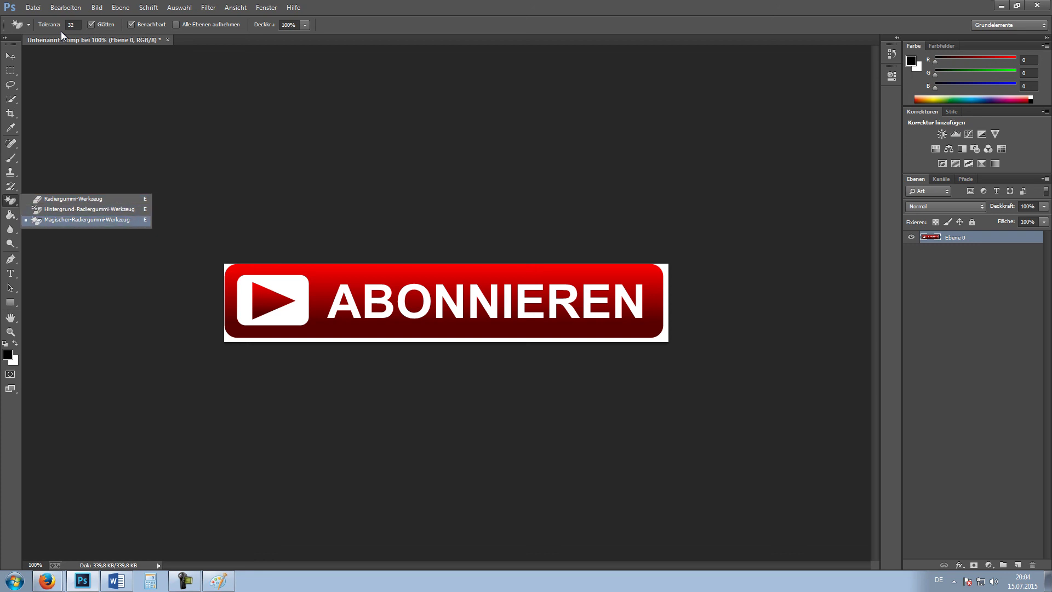
{"action": "left_click", "coordinate": [65, 25]}
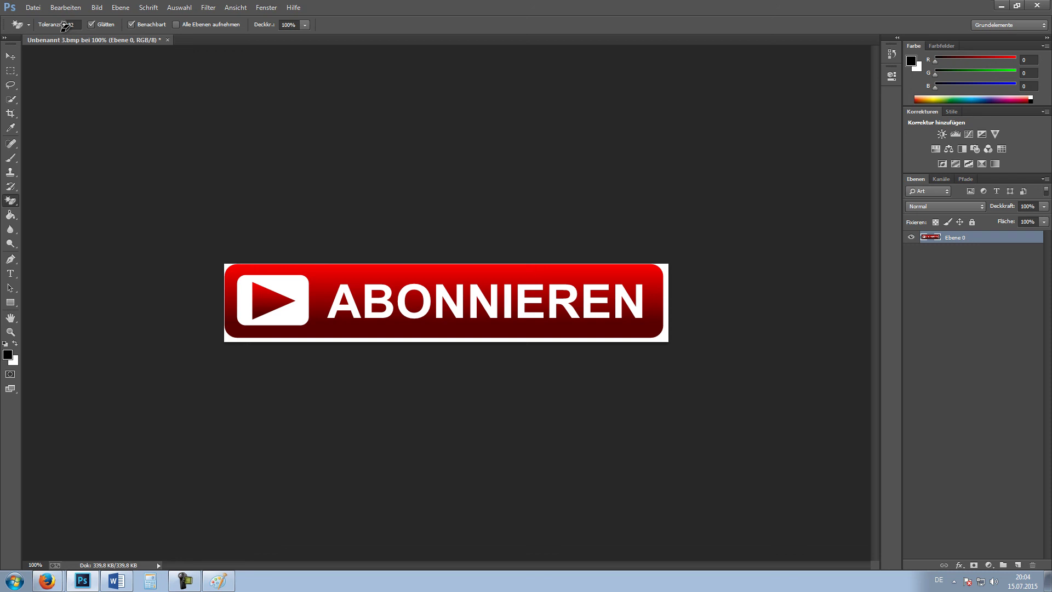
Try the Magic Eraser on the white border, undo it, then apply the crop.
{"action": "left_click", "coordinate": [665, 307]}
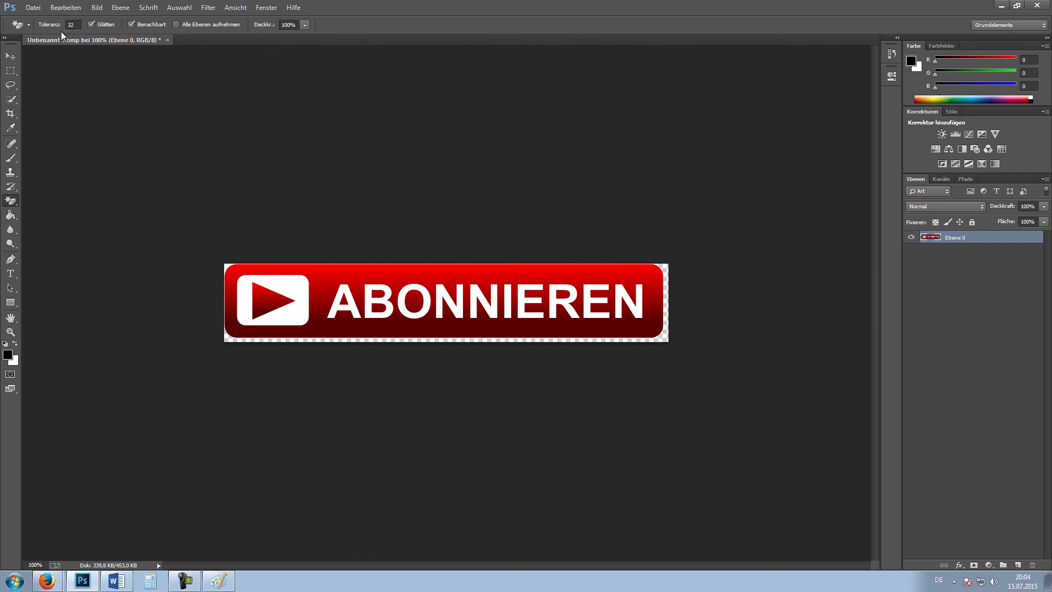
{"action": "left_click", "coordinate": [65, 7]}
{"action": "left_click", "coordinate": [62, 35]}
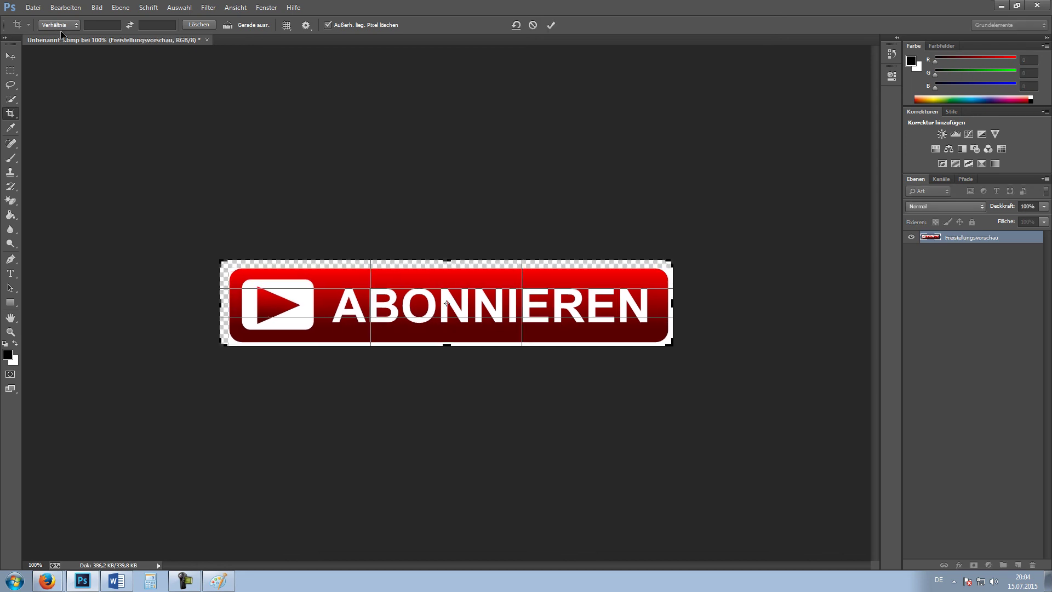
{"action": "key", "text": "Return"}
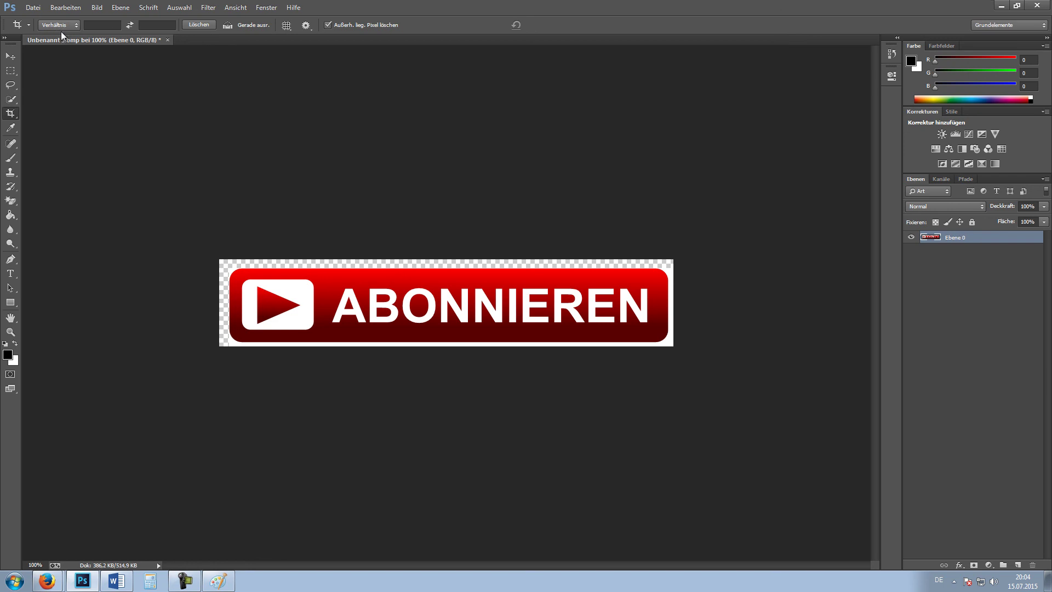
{"action": "key", "text": "e"}
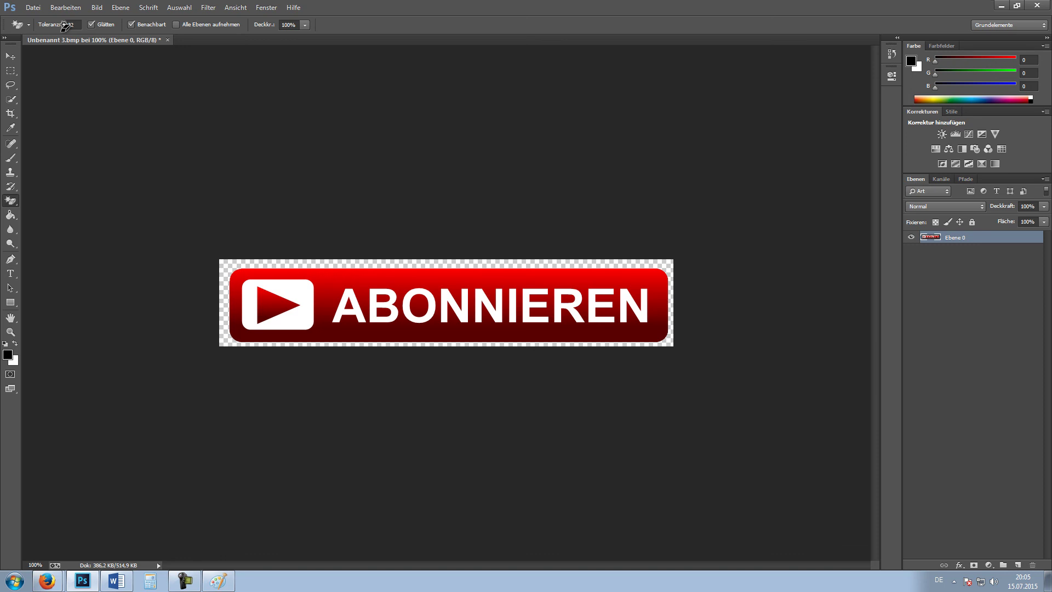
Open Save As and choose PNG as the file format.
{"action": "key", "text": "alt+d"}
{"action": "key", "text": "Down"}
{"action": "key", "text": "Down"}
{"action": "key", "text": "Down"}
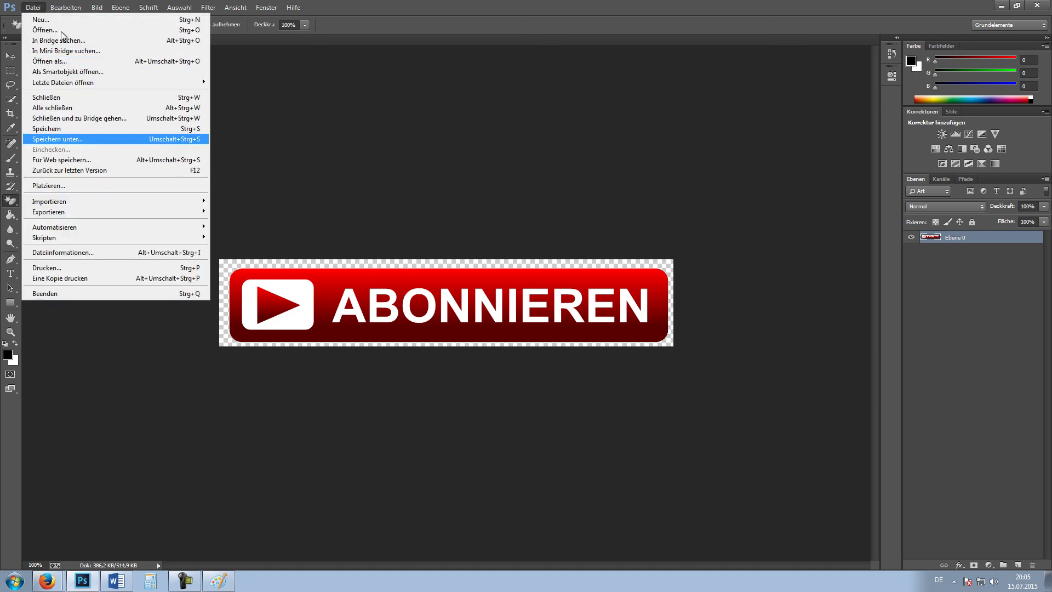
{"action": "key", "text": "Return"}
{"action": "key", "text": "Tab"}
{"action": "key", "text": "alt+Down"}
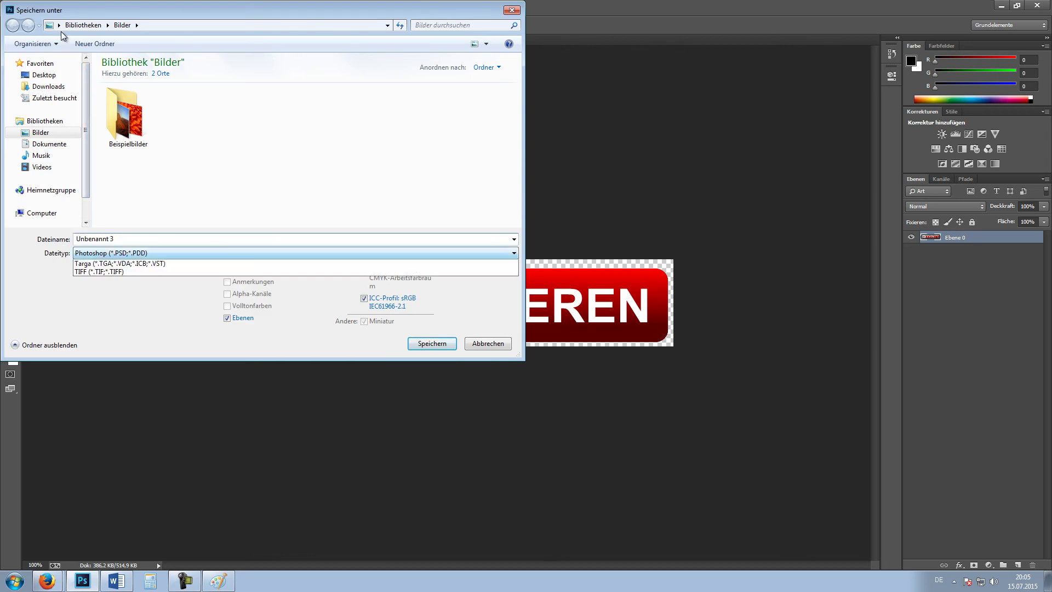
{"action": "key", "text": "Down"}
{"action": "key", "text": "Down"}
{"action": "key", "text": "Down"}
{"action": "key", "text": "Down"}
{"action": "key", "text": "Down"}
{"action": "key", "text": "Down"}
{"action": "key", "text": "Down"}
{"action": "key", "text": "Down"}
{"action": "key", "text": "Down"}
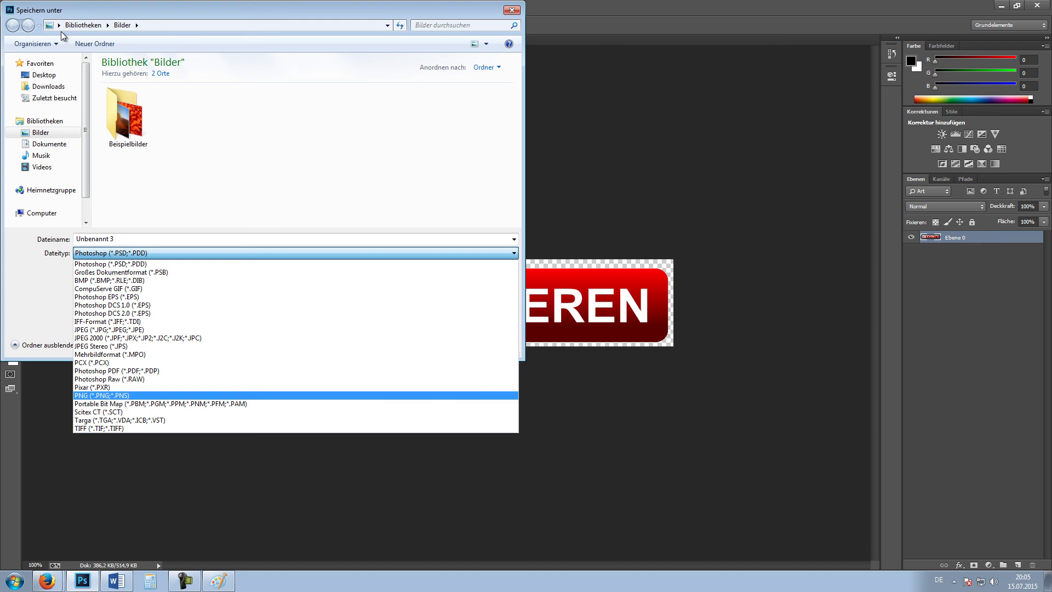
{"action": "key", "text": "Up"}
{"action": "key", "text": "Up"}
{"action": "key", "text": "Up"}
{"action": "key", "text": "Up"}
{"action": "key", "text": "Up"}
{"action": "key", "text": "Up"}
{"action": "key", "text": "Down"}
{"action": "key", "text": "Down"}
{"action": "key", "text": "Down"}
{"action": "key", "text": "Down"}
{"action": "key", "text": "Up"}
{"action": "key", "text": "Up"}
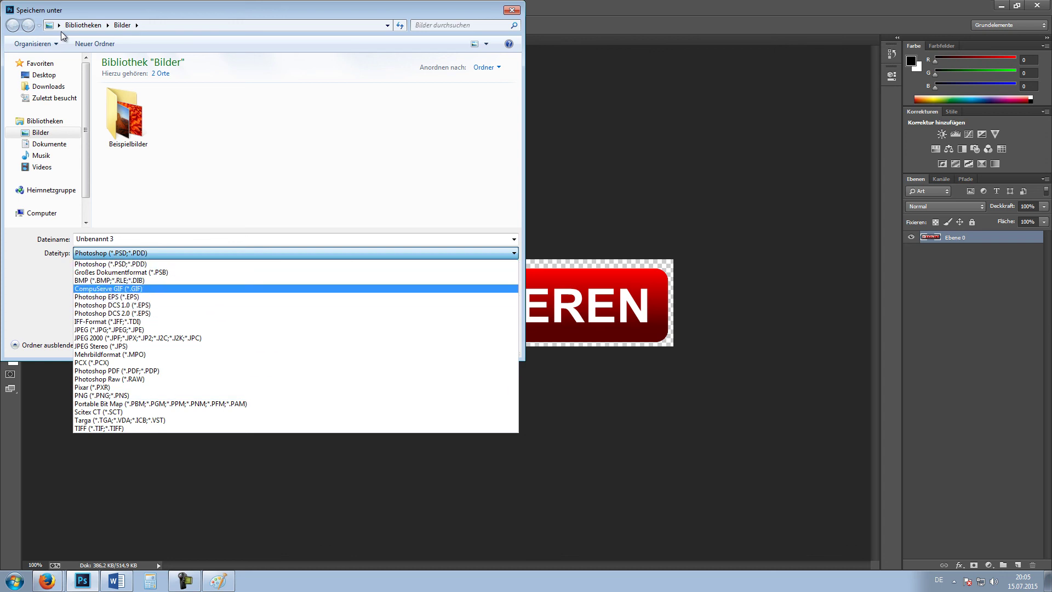
{"action": "key", "text": "Down"}
{"action": "key", "text": "Down"}
{"action": "key", "text": "Down"}
{"action": "key", "text": "Down"}
{"action": "key", "text": "Down"}
{"action": "key", "text": "Down"}
{"action": "key", "text": "Down"}
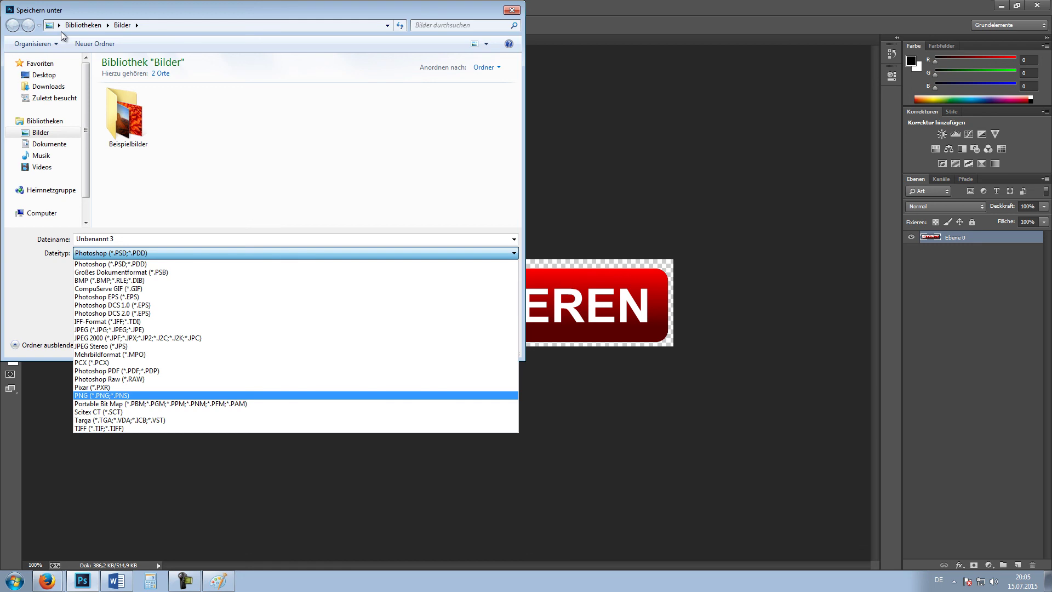
{"action": "key", "text": "Return"}
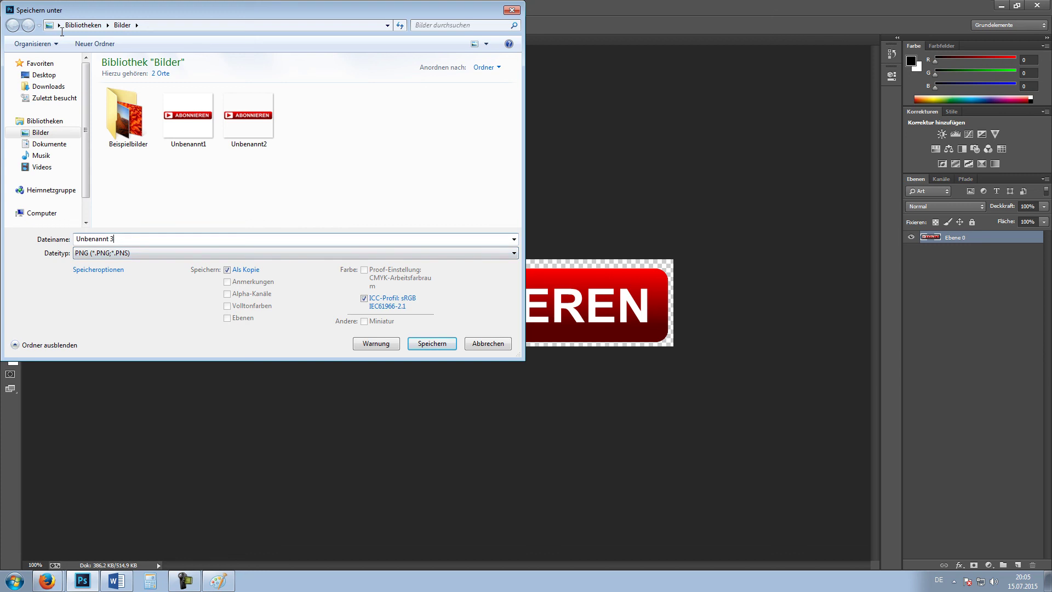
Rename the file to 'Unbenannt 4', save it, and accept the PNG options.
{"action": "key", "text": "BackSpace"}
{"action": "type", "text": "4"}
{"action": "key", "text": "Return"}
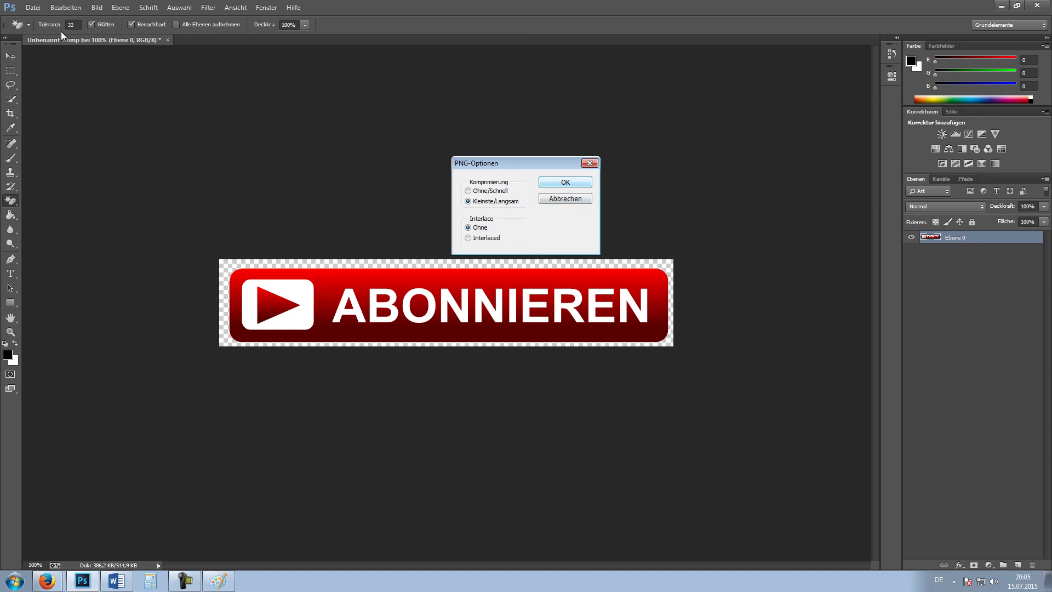
{"action": "key", "text": "Return"}
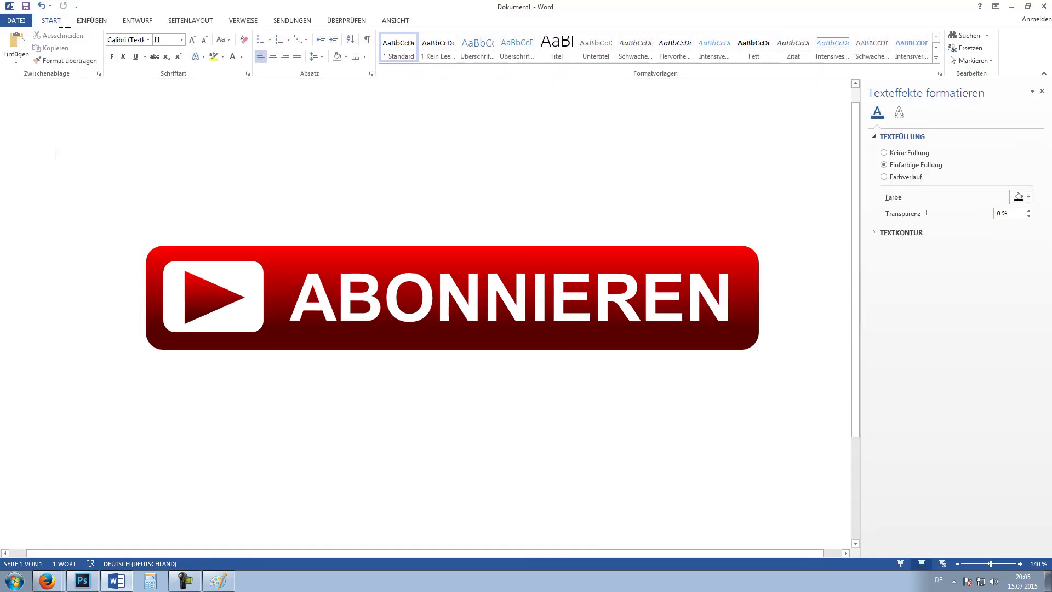
Create a new blank document and insert a rounded rectangle shape.
{"action": "key", "text": "alt+d"}
{"action": "key", "text": "n"}
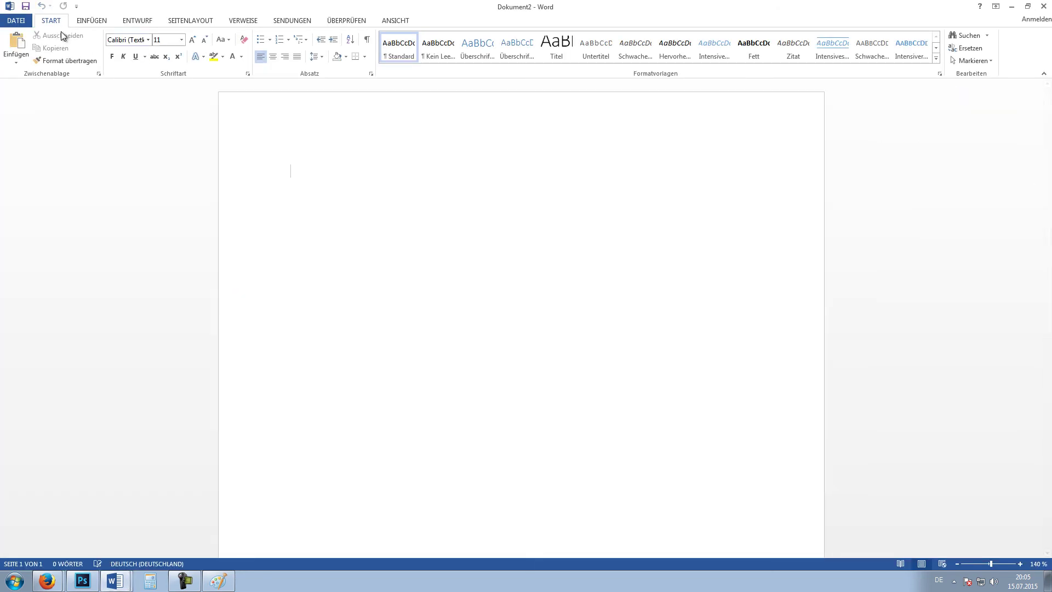
{"action": "key", "text": "alt+i"}
{"action": "key", "text": "Right"}
{"action": "key", "text": "Right"}
{"action": "key", "text": "Left"}
{"action": "key", "text": "Right"}
{"action": "key", "text": "Right"}
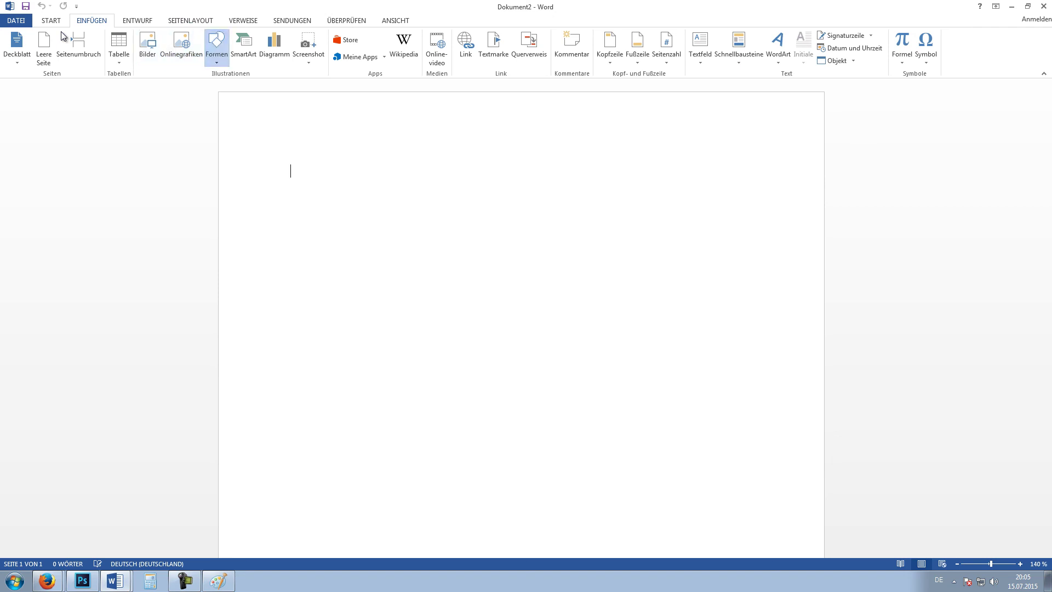
{"action": "key", "text": "Return"}
Place the rounded rectangle and start opening a file from the computer.
{"action": "key", "text": "Return"}
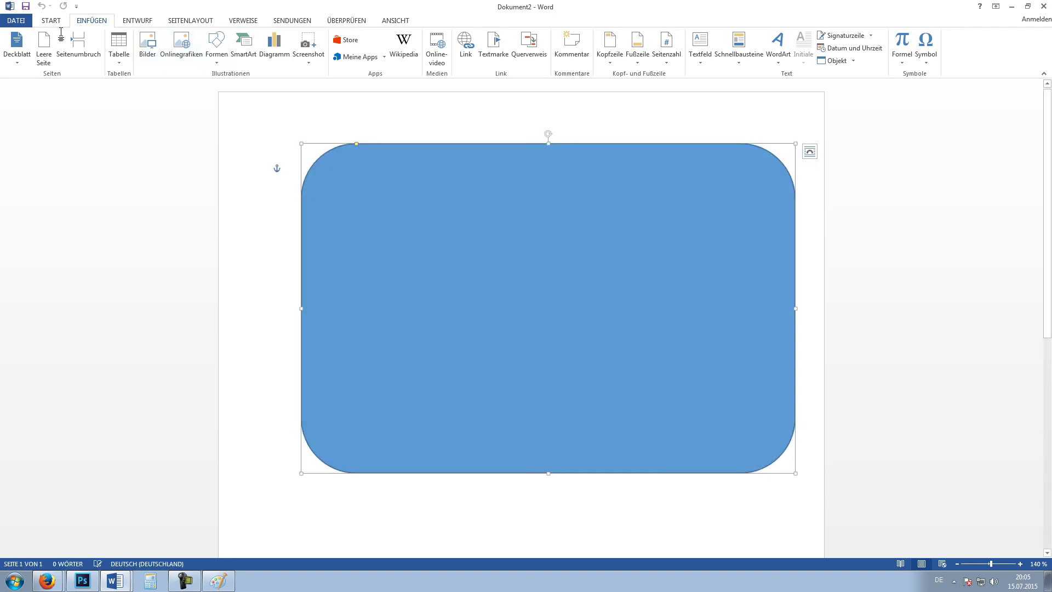
{"action": "key", "text": "Escape"}
{"action": "key", "text": "alt+d"}
{"action": "key", "text": "Down"}
{"action": "key", "text": "Down"}
{"action": "key", "text": "Return"}
{"action": "key", "text": "Tab"}
{"action": "key", "text": "Down"}
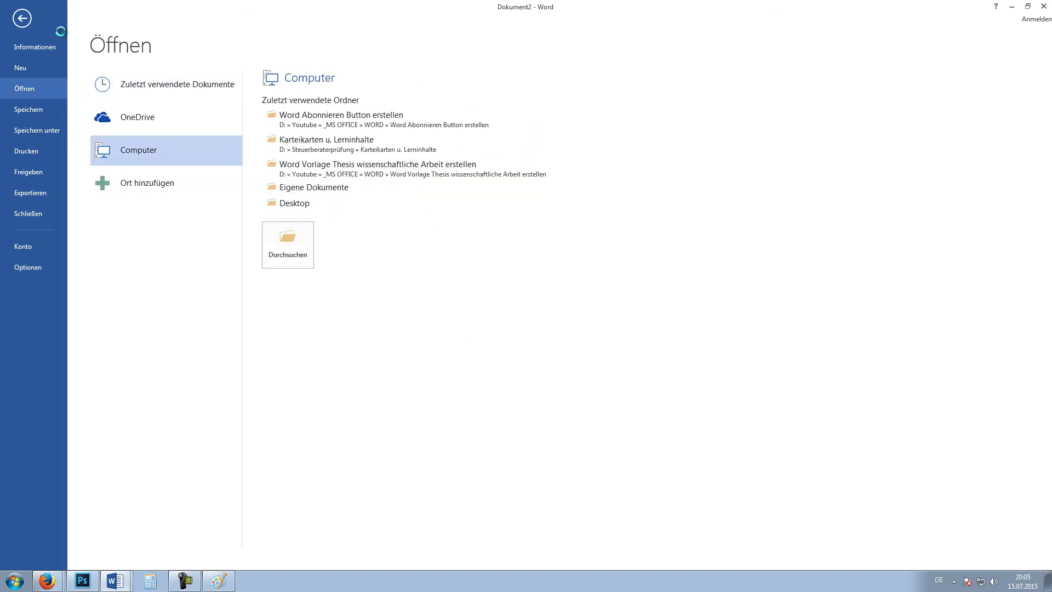
{"action": "key", "text": "Return"}
Cancel the Open dialog, leave Backstage, and bring up the Insert Picture browser on Bilder.
{"action": "mouse_move", "coordinate": [41, 155]}
{"action": "key", "text": "Up"}
{"action": "key", "text": "F4"}
{"action": "key", "text": "Escape"}
{"action": "key", "text": "Tab"}
{"action": "key", "text": "Tab"}
{"action": "key", "text": "Return"}
{"action": "key", "text": "Escape"}
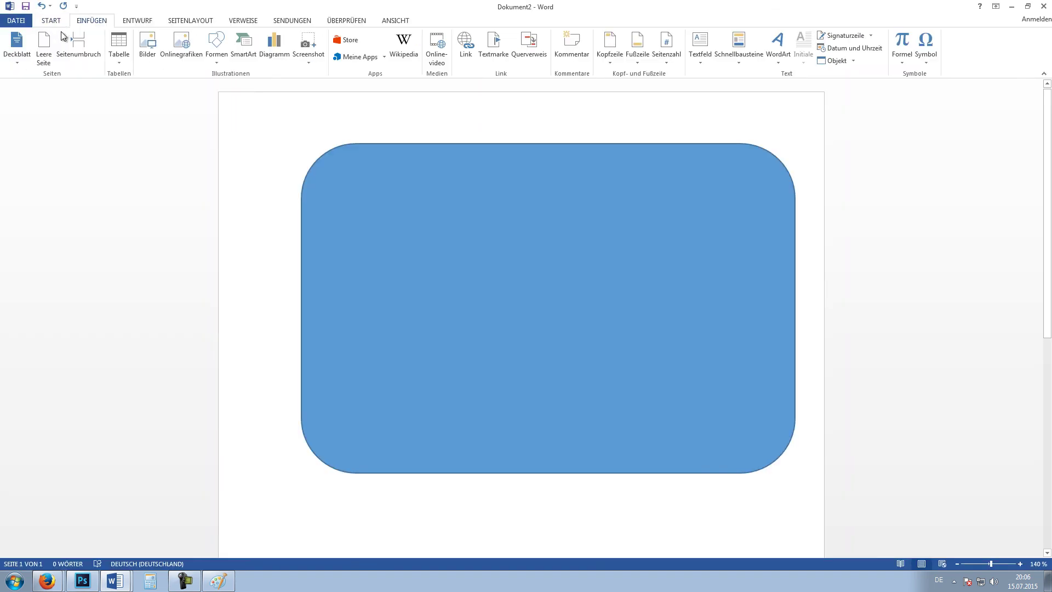
{"action": "key", "text": "Return"}
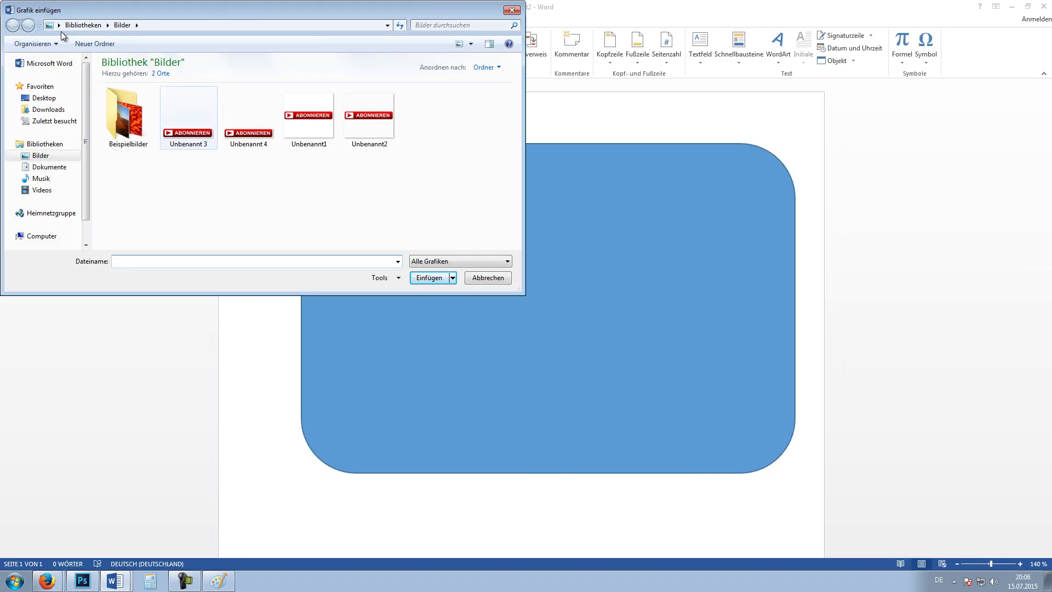
Insert Unbenannt 4, set it In front of text, and drag it over the blue rounded rectangle.
{"action": "key", "text": "space"}
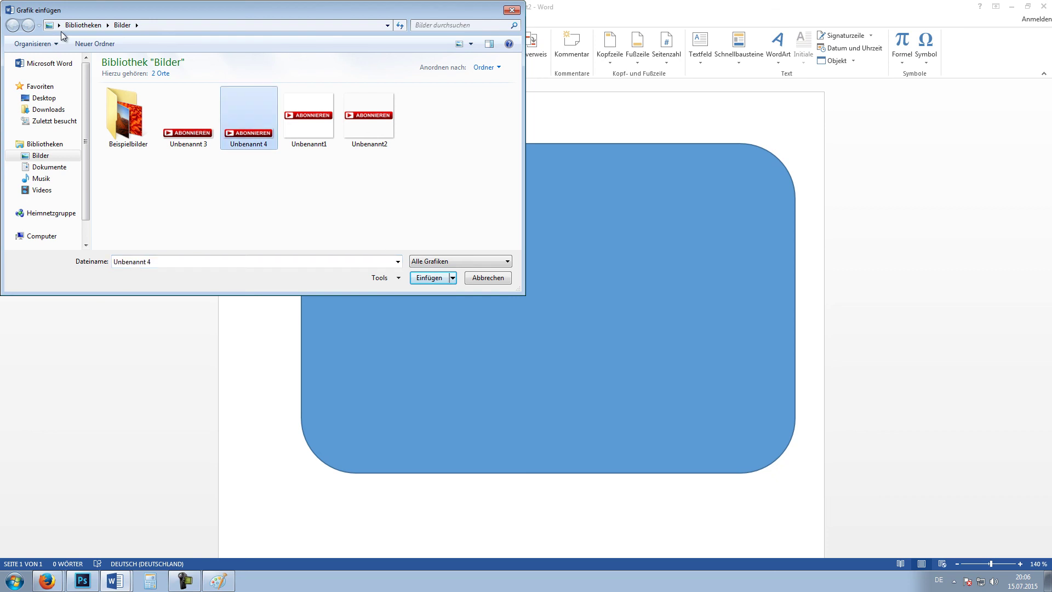
{"action": "key", "text": "Return"}
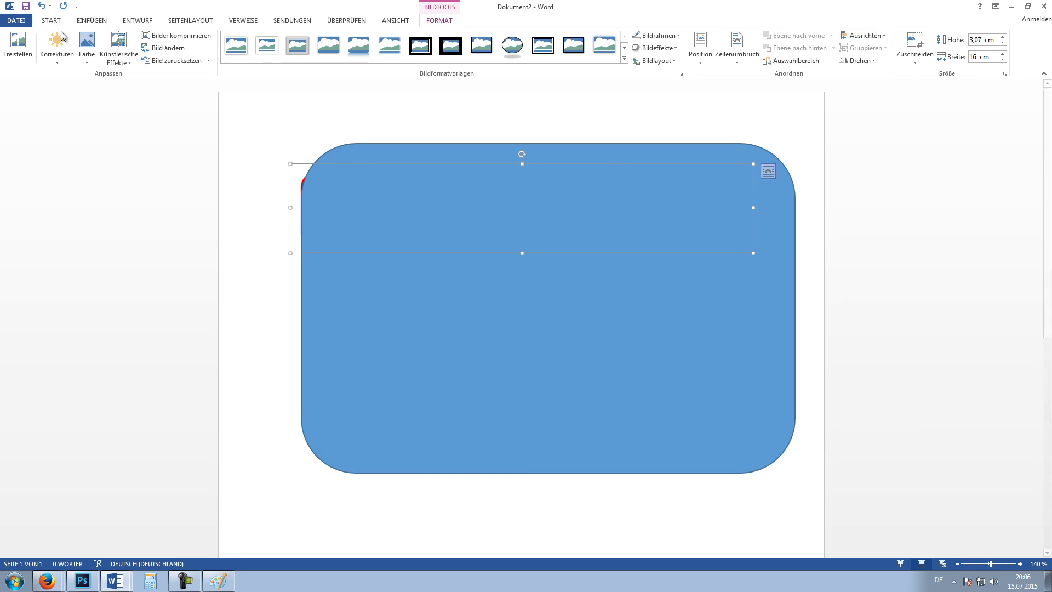
{"action": "left_click", "coordinate": [768, 171]}
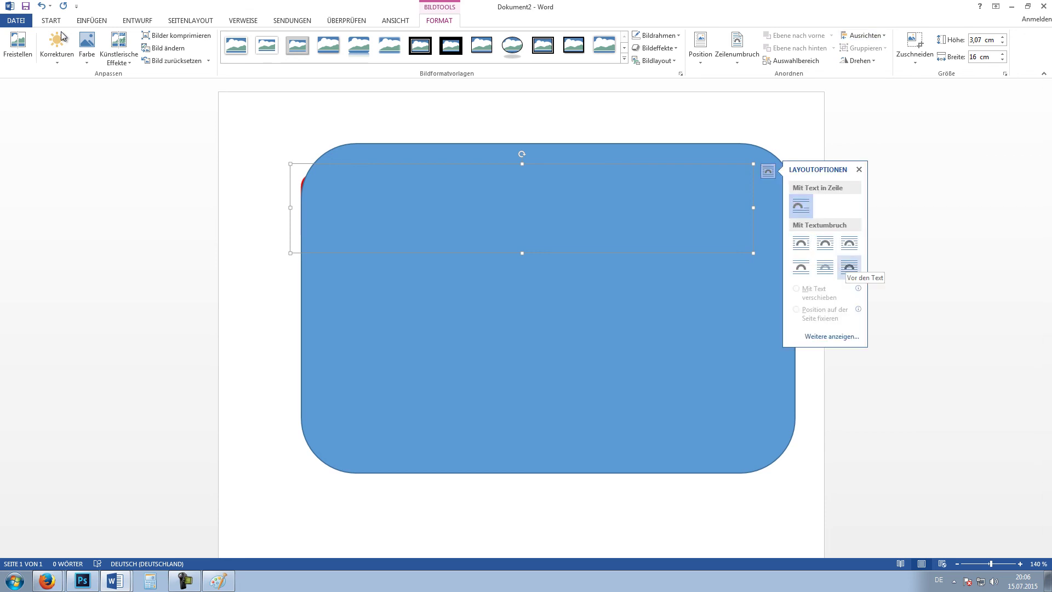
{"action": "left_click", "coordinate": [849, 267]}
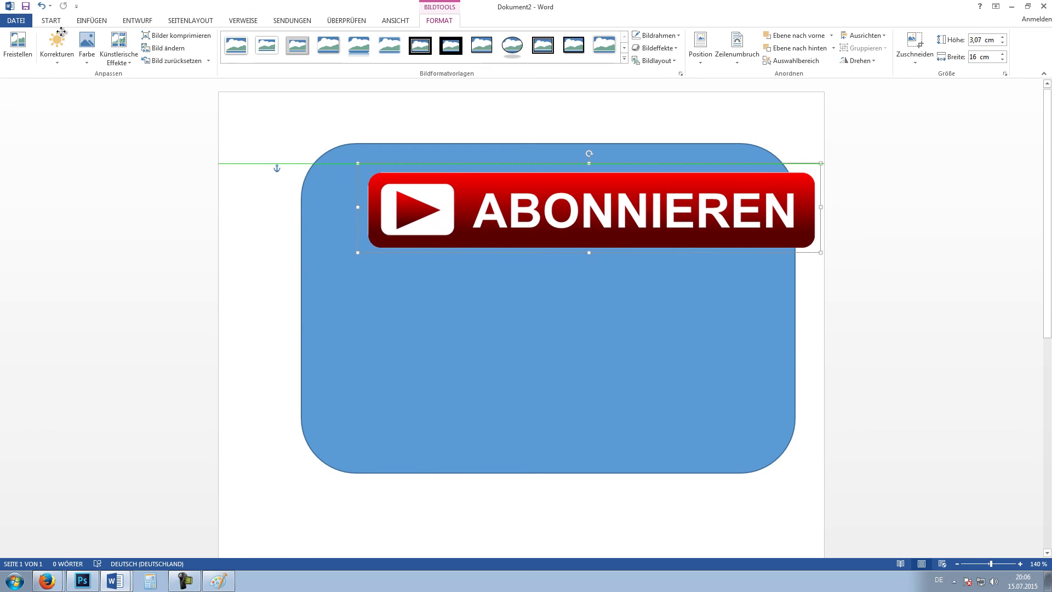
{"action": "left_click_drag", "start_coordinate": [589, 207], "coordinate": [574, 242]}
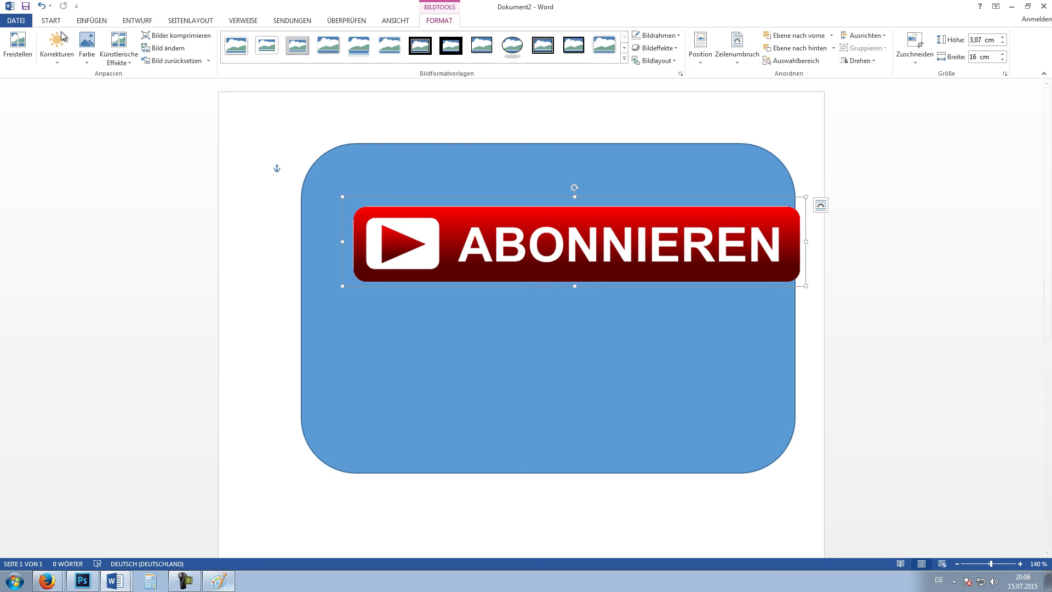
{"action": "key", "text": "alt+Tab"}
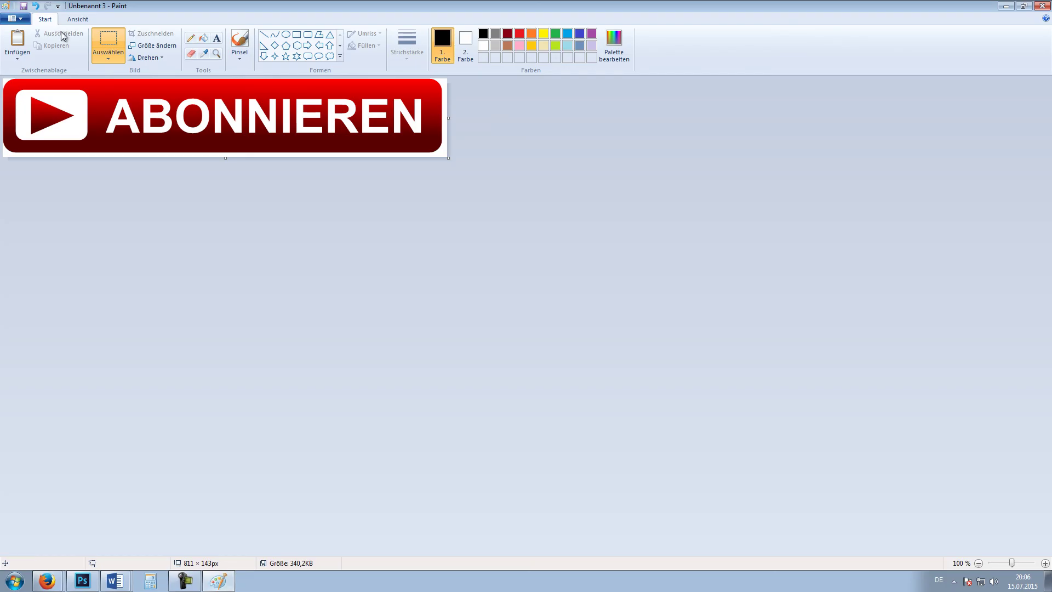
Copy the ABONNIEREN button shape from Word and paste it into a fresh Paint image.
{"action": "key", "text": "ctrl+v"}
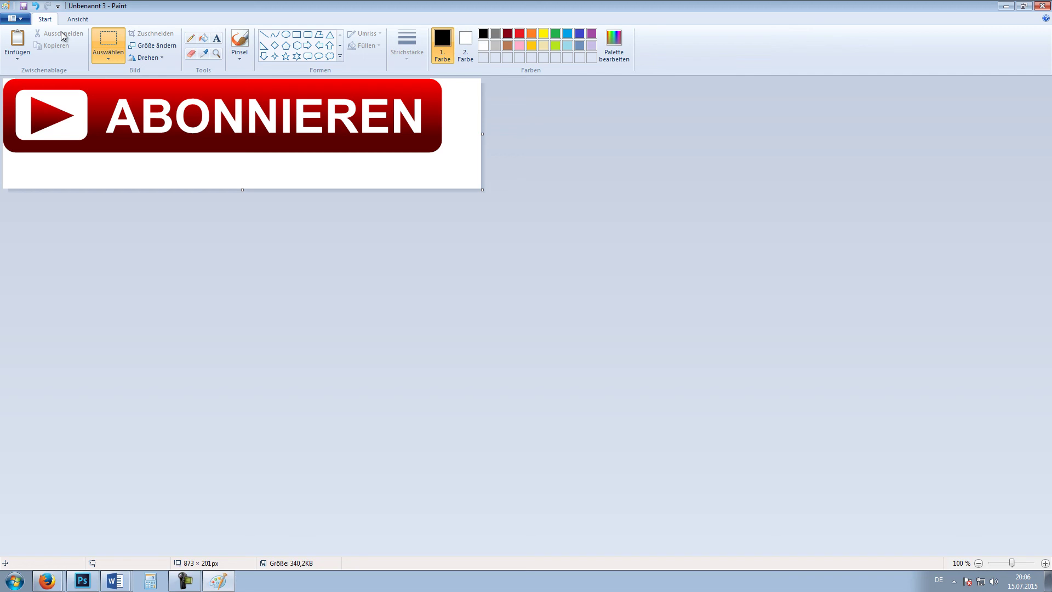
{"action": "key", "text": "alt+Tab"}
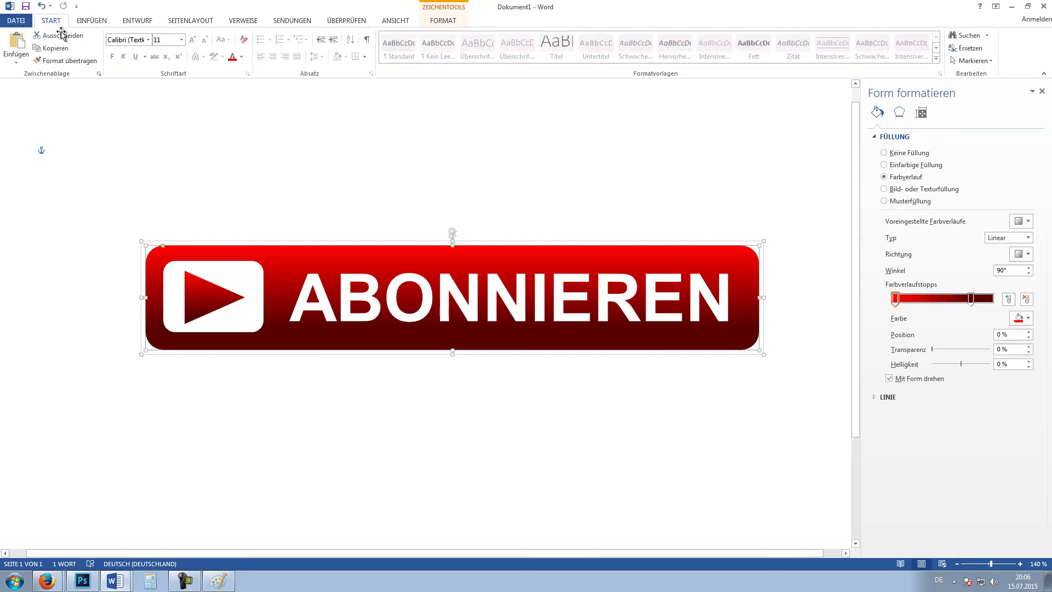
{"action": "key", "text": "shift+F10"}
{"action": "key", "text": "Escape"}
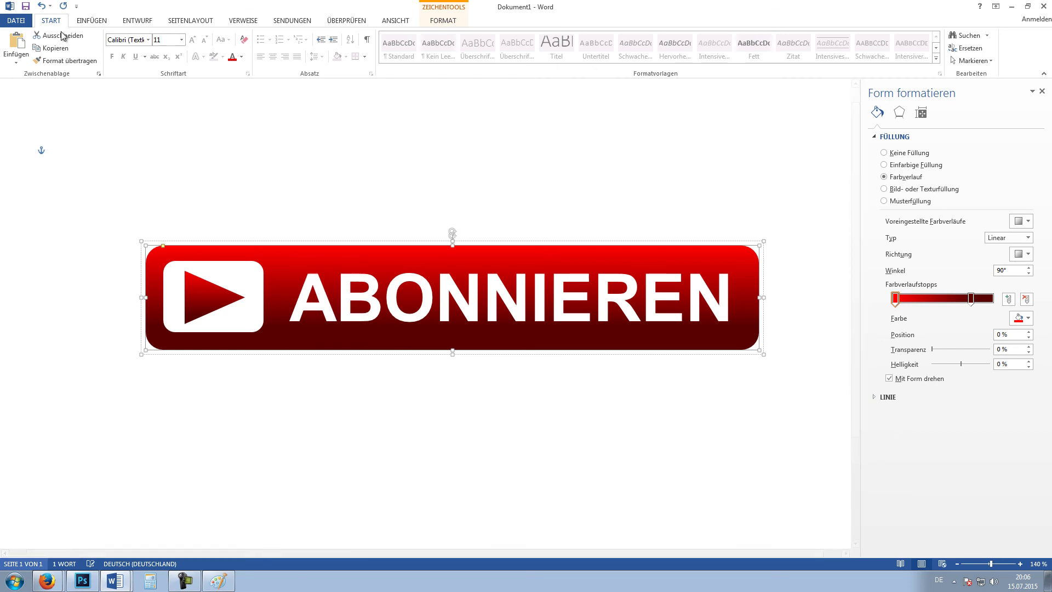
{"action": "key", "text": "super"}
{"action": "key", "text": "Escape"}
{"action": "key", "text": "shift+F10"}
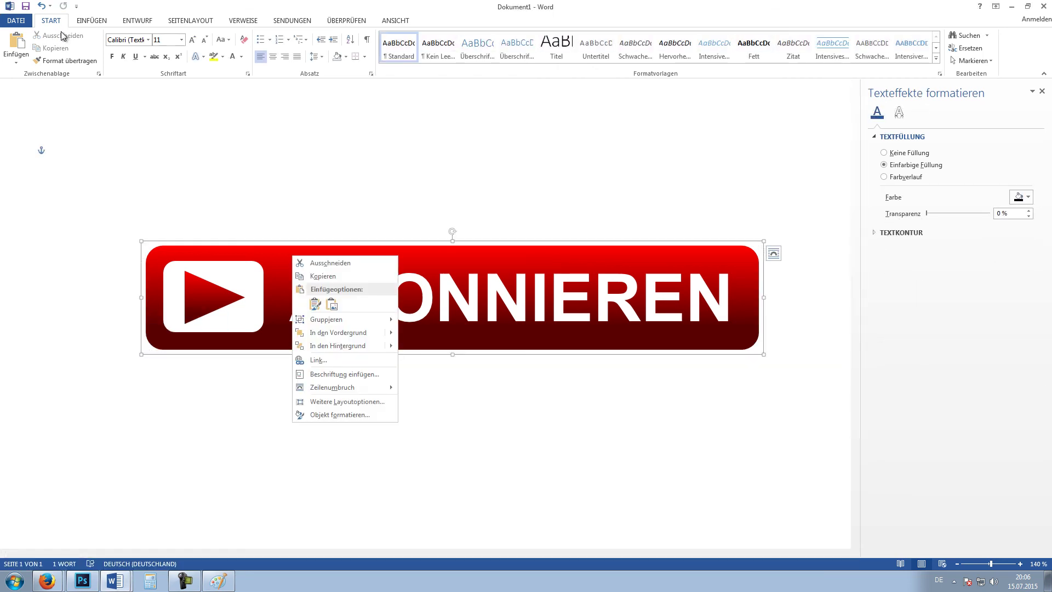
{"action": "key", "text": "f"}
{"action": "key", "text": "super"}
{"action": "key", "text": "Escape"}
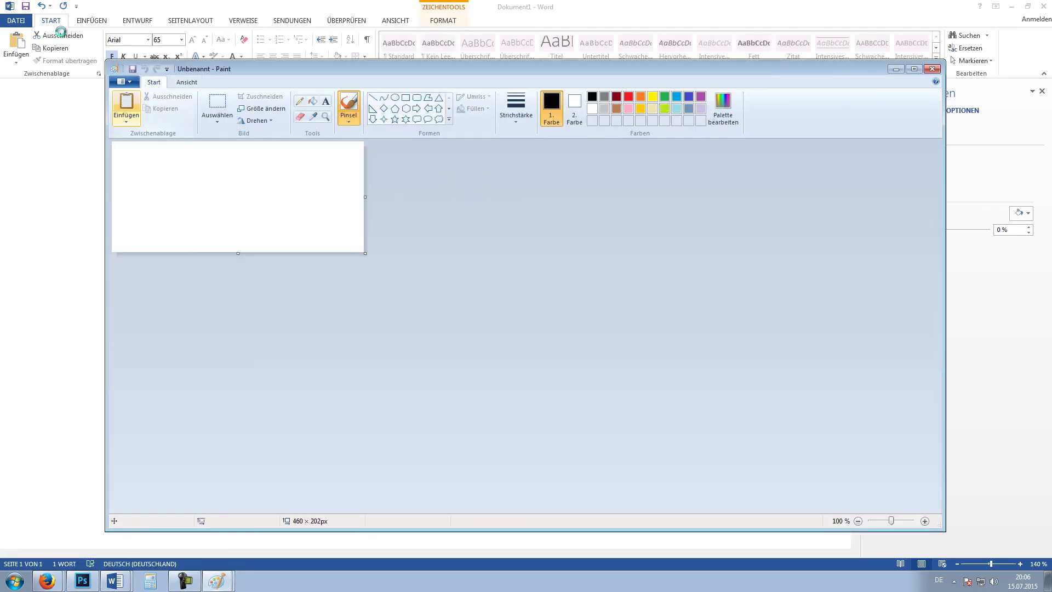
{"action": "key", "text": "ctrl+v"}
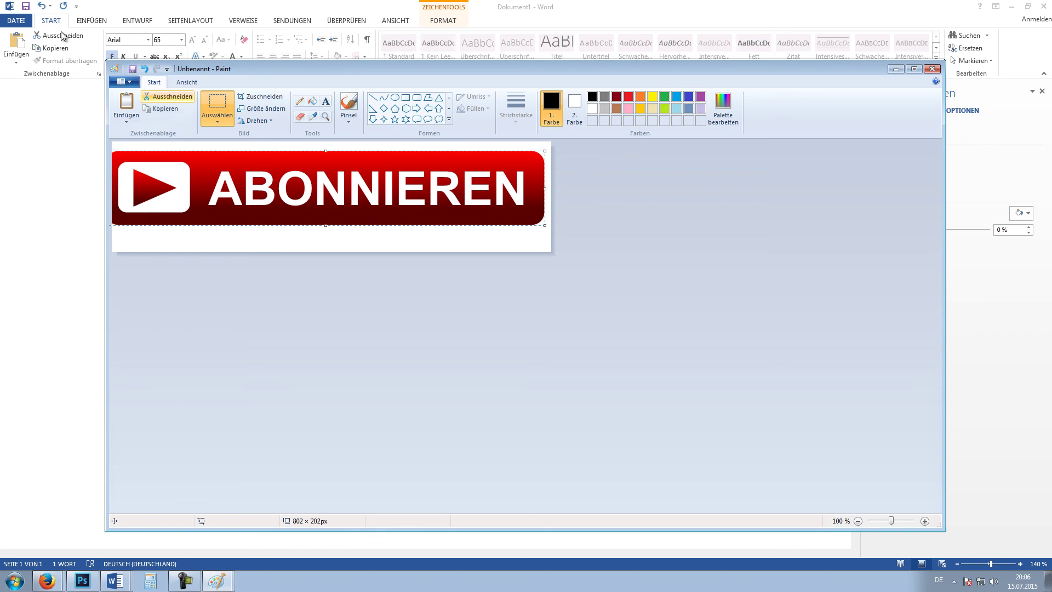
{"action": "key", "text": "ctrl+z"}
Enlarge the canvas to 1080 × 410 px, paste and position the button, then crop to it.
{"action": "left_click_drag", "start_coordinate": [553, 254], "coordinate": [704, 368]}
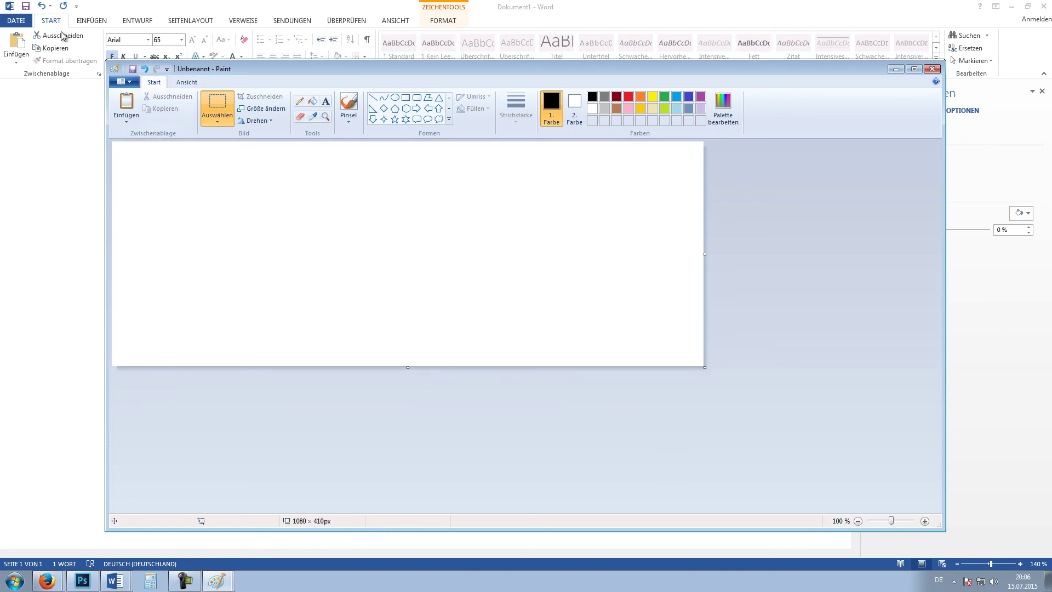
{"action": "left_click", "coordinate": [126, 105]}
{"action": "mouse_move", "coordinate": [267, 181]}
{"action": "left_mouse_down"}
{"action": "mouse_move", "coordinate": [333, 230]}
{"action": "mouse_move", "coordinate": [278, 195]}
{"action": "left_mouse_up"}
{"action": "left_click_drag", "start_coordinate": [61, 31], "coordinate": [64, 36]}
{"action": "key", "text": "Escape"}
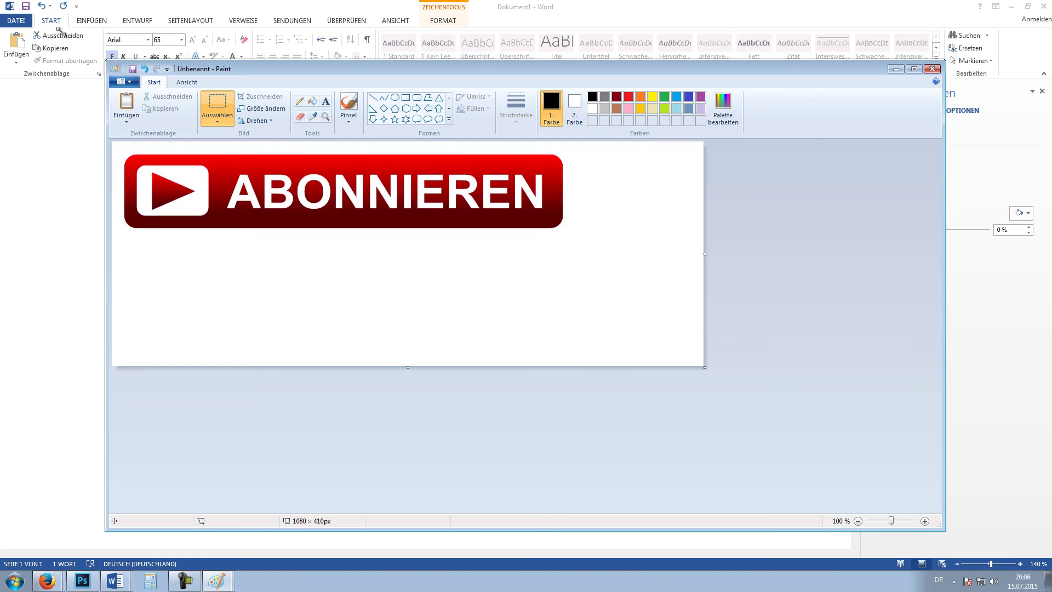
{"action": "key", "text": "ctrl+shift+x"}
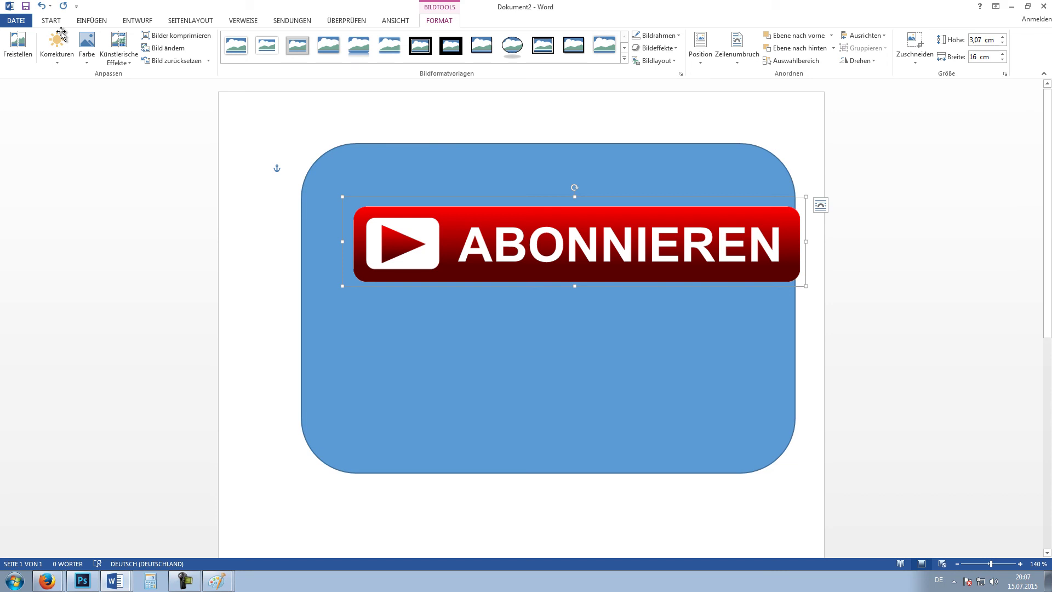
{"action": "key", "text": "Left"}
{"action": "key", "text": "Left"}
{"action": "key", "text": "Left"}
{"action": "key", "text": "Up"}
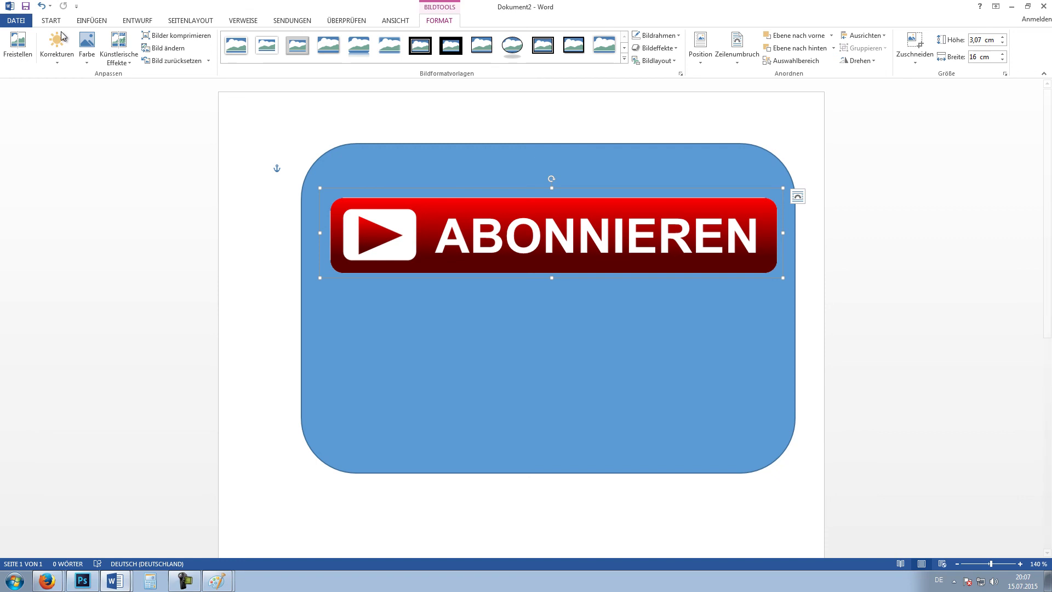
{"action": "key", "text": "alt+Tab"}
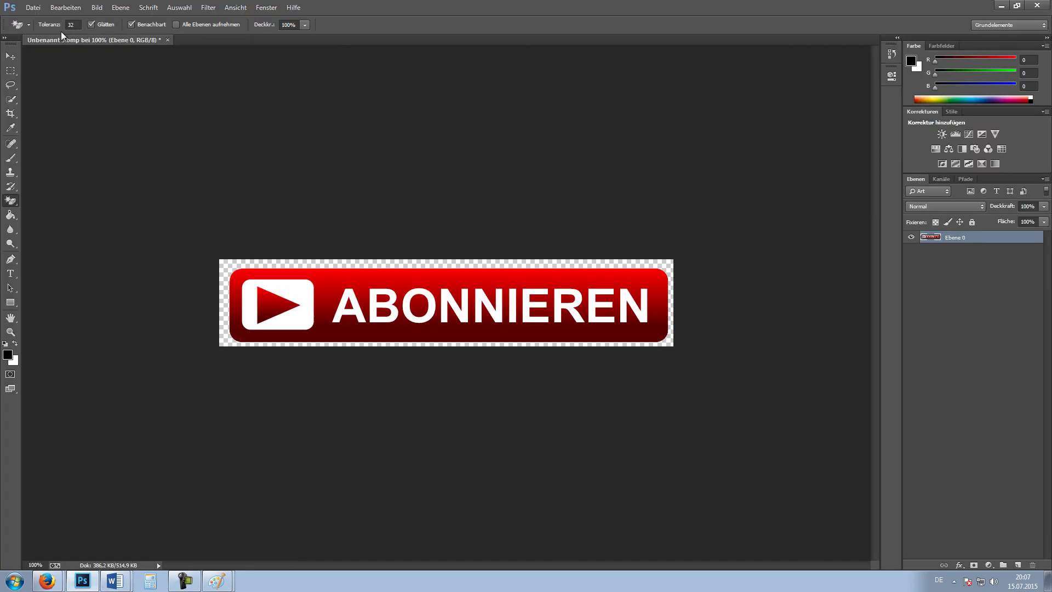
Undo the accidental Magic Eraser erase of the button's upper red band, then return to Word.
{"action": "left_click", "coordinate": [444, 282]}
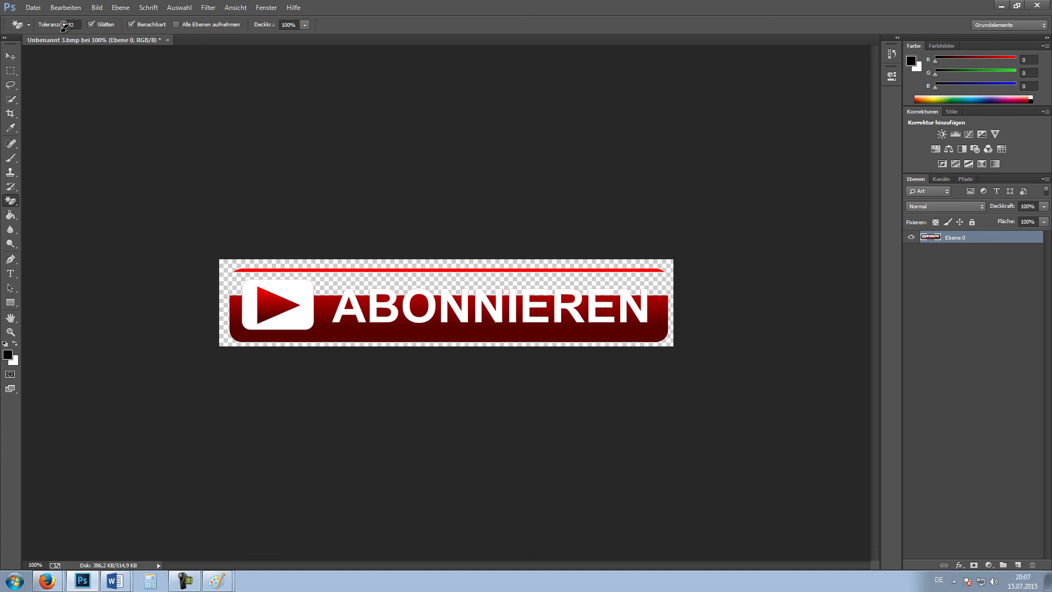
{"action": "left_click", "coordinate": [64, 7]}
{"action": "left_click", "coordinate": [62, 38]}
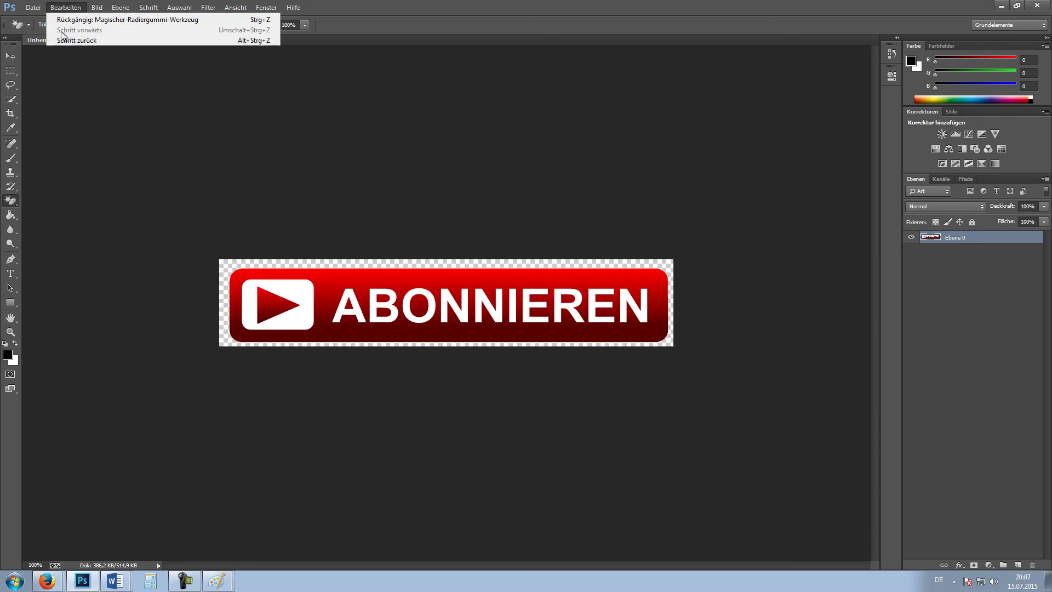
{"action": "left_click", "coordinate": [61, 40]}
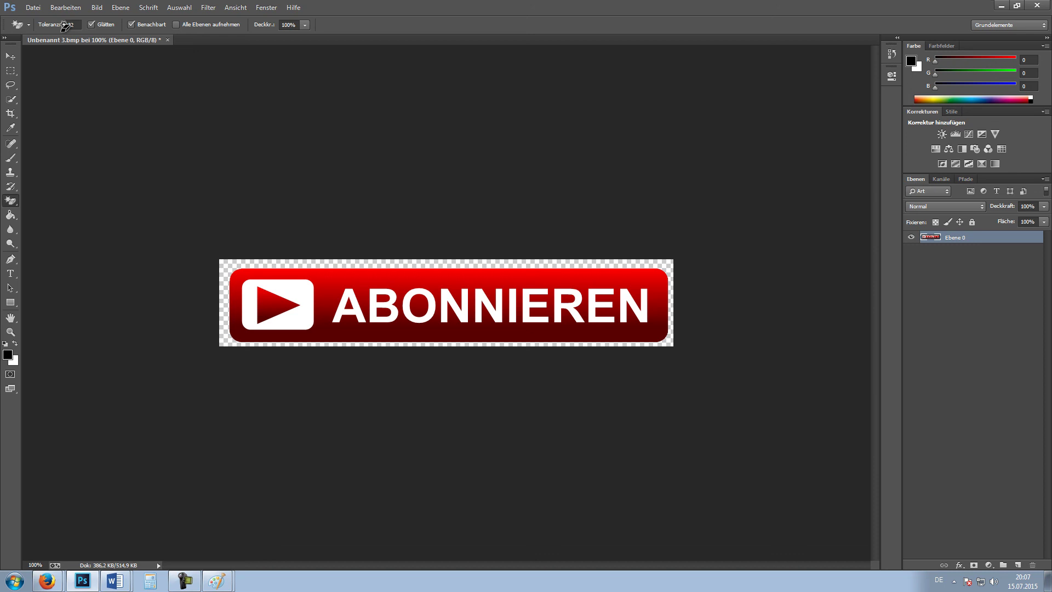
{"action": "key", "text": "alt+Tab"}
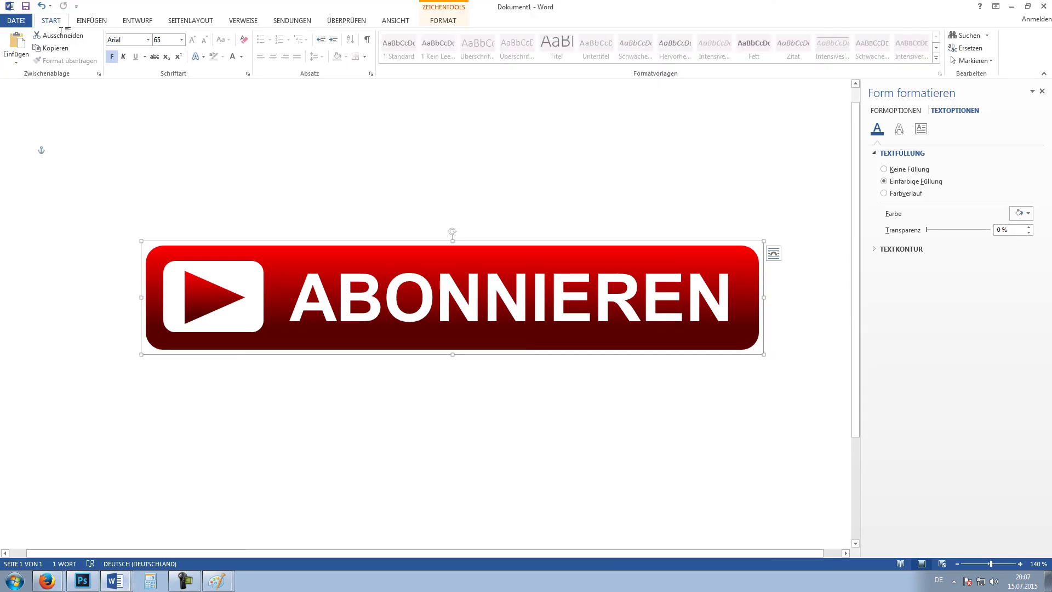
{"action": "key", "text": "Escape"}
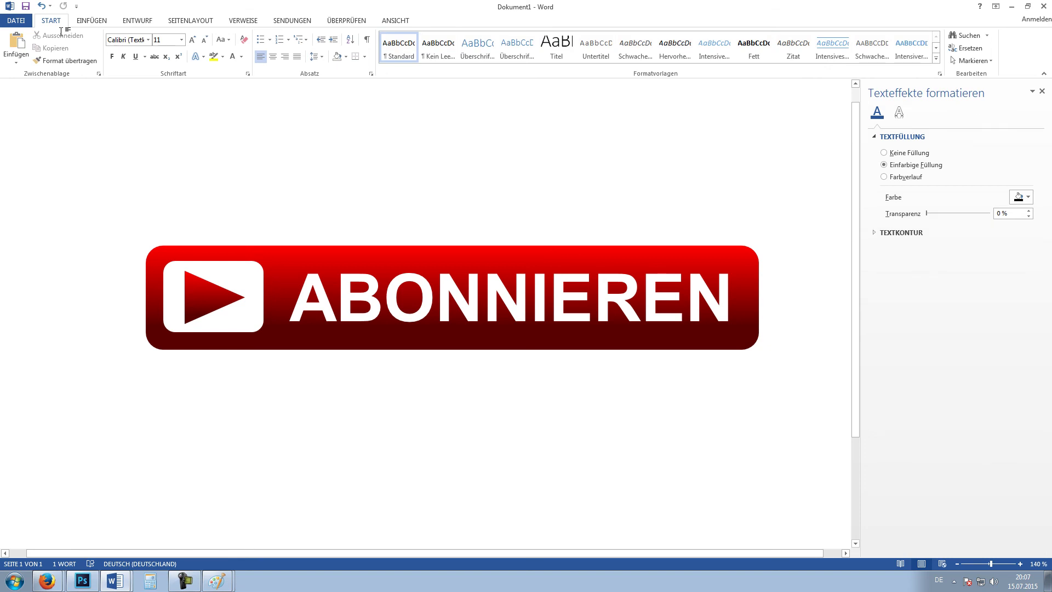